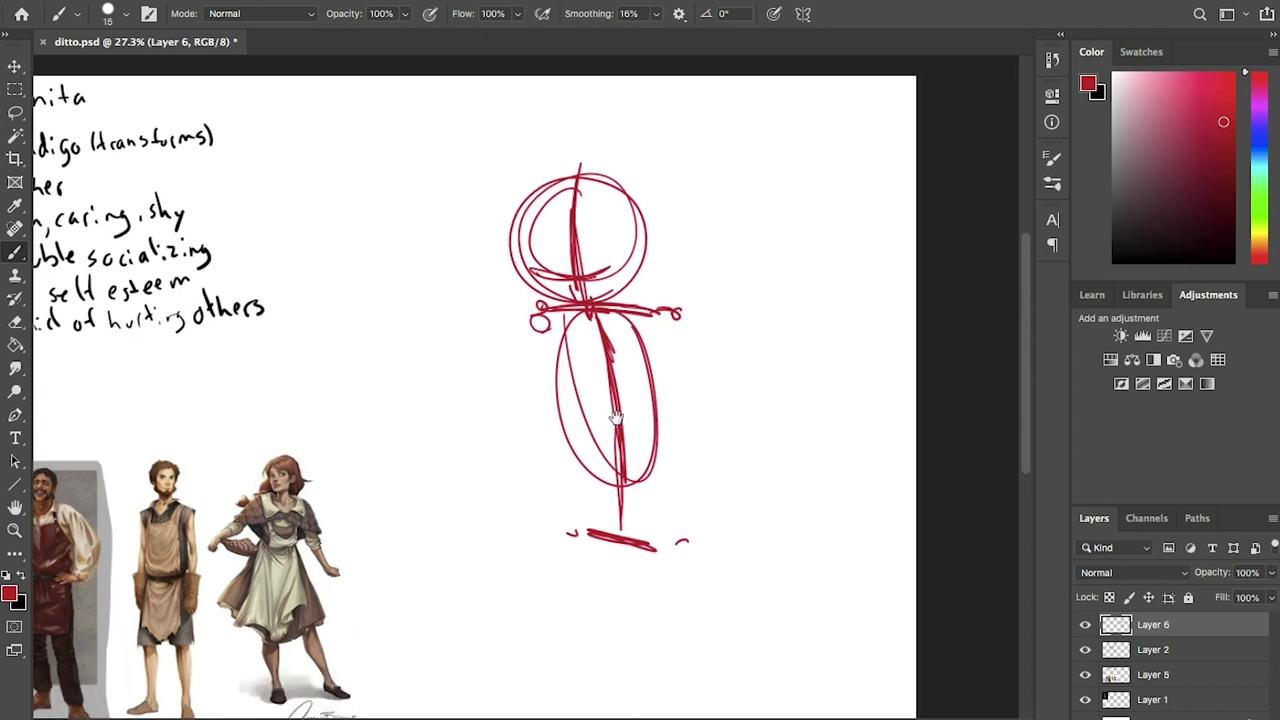
Strengthen the vertical and horizontal face guidelines on the head of the red skeleton sketch.
key(Return)
drag(690, 220, 690, 276)
drag(675, 258, 707, 258)
drag(682, 271, 704, 270)
Sketch both leg lines below the hips of the red skeleton and finish them with simple feet.
drag(694, 410, 686, 526)
drag(750, 420, 748, 486)
drag(690, 420, 680, 542)
drag(748, 476, 758, 550)
drag(690, 530, 678, 558)
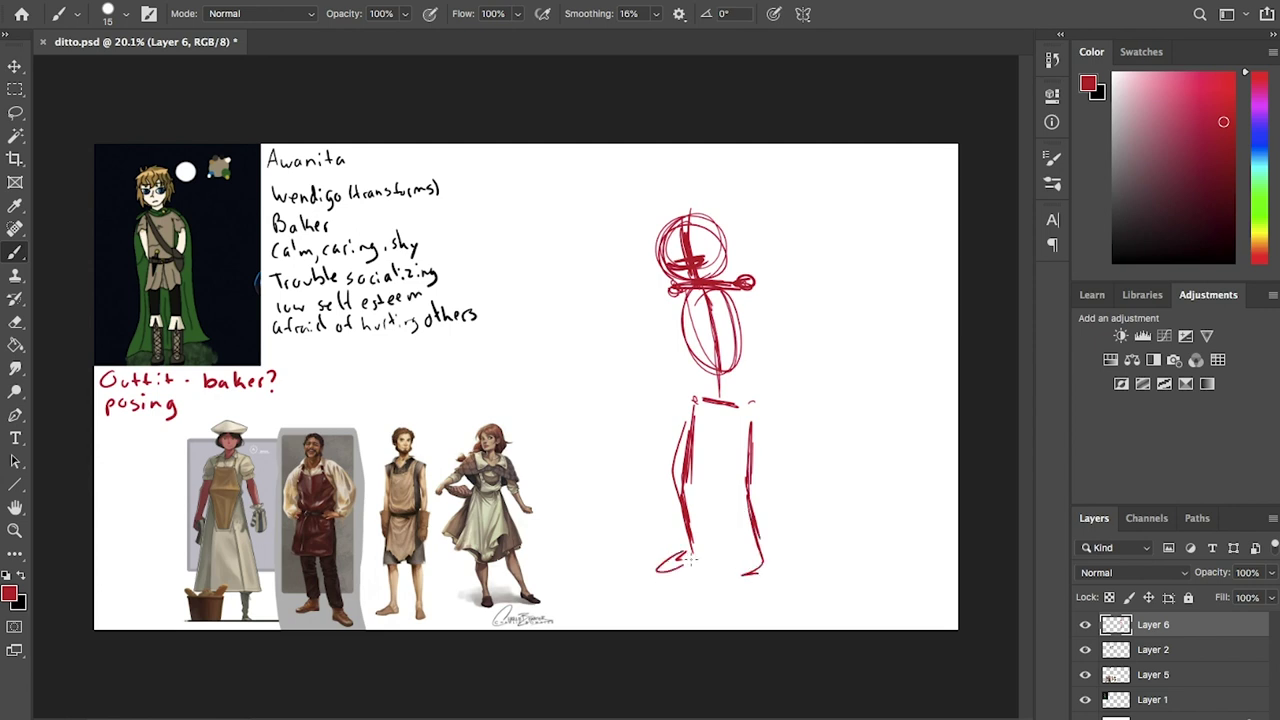
Sketch the arms folded across the torso of the red skeleton, with loose hand shapes.
drag(670, 292, 654, 360)
mouse_move(654, 330)
mouse_down()
mouse_move(694, 380)
mouse_move(738, 352)
mouse_up()
drag(700, 312, 666, 366)
drag(662, 308, 642, 358)
Lower the red skeleton layer's opacity to 20% and shift the figure slightly up and right with Free Transform.
key(5)
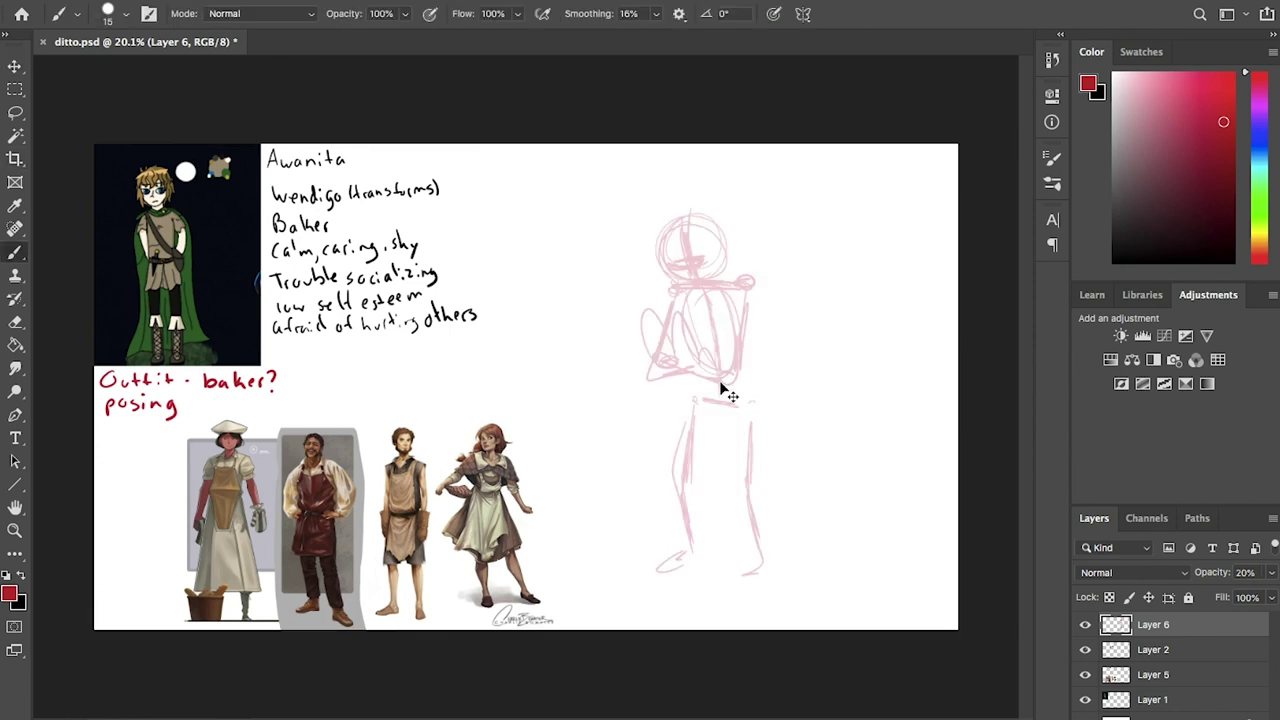
key(ctrl+t)
drag(740, 280, 758, 265)
key(Return)
On a new layer, sketch the left side of the face and two round eyes with pupils in dark blue.
key(ctrl+shift+alt+n)
click(1260, 150)
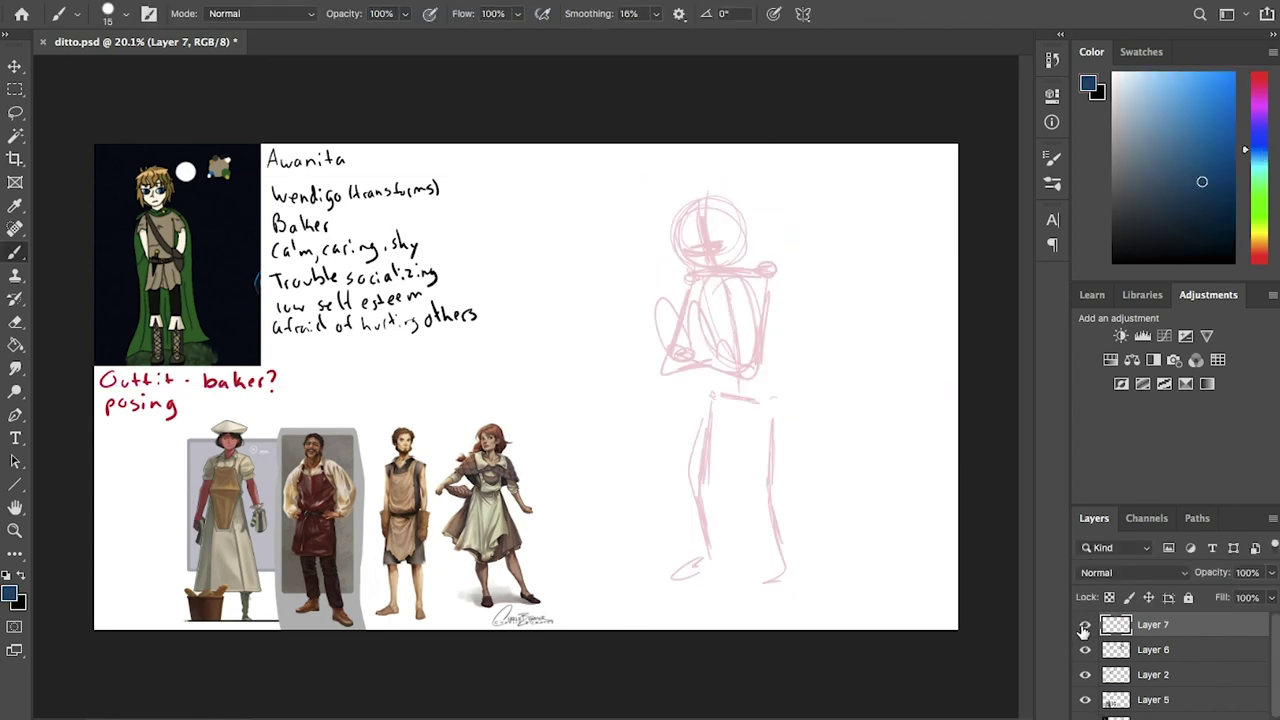
key(ctrl+plus)
scroll(760, 300, up, 6)
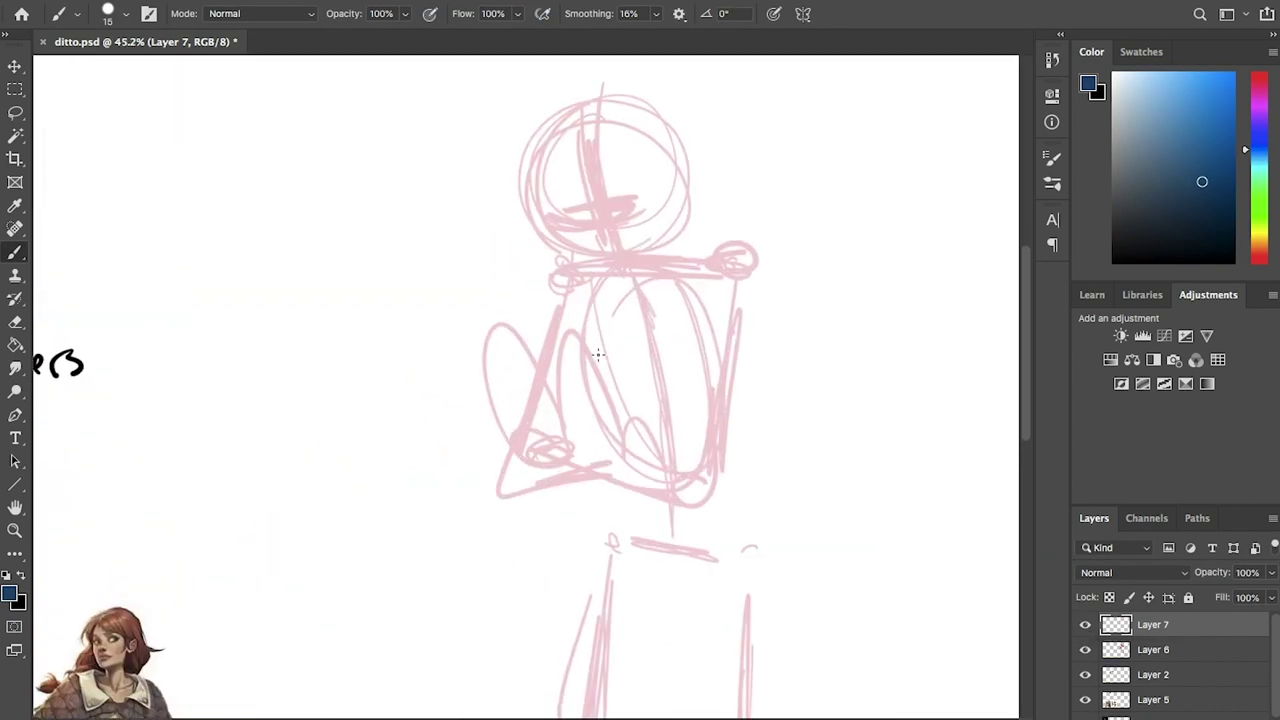
mouse_move(492, 128)
mouse_down()
mouse_move(470, 200)
mouse_move(490, 295)
mouse_up()
drag(500, 268, 540, 241)
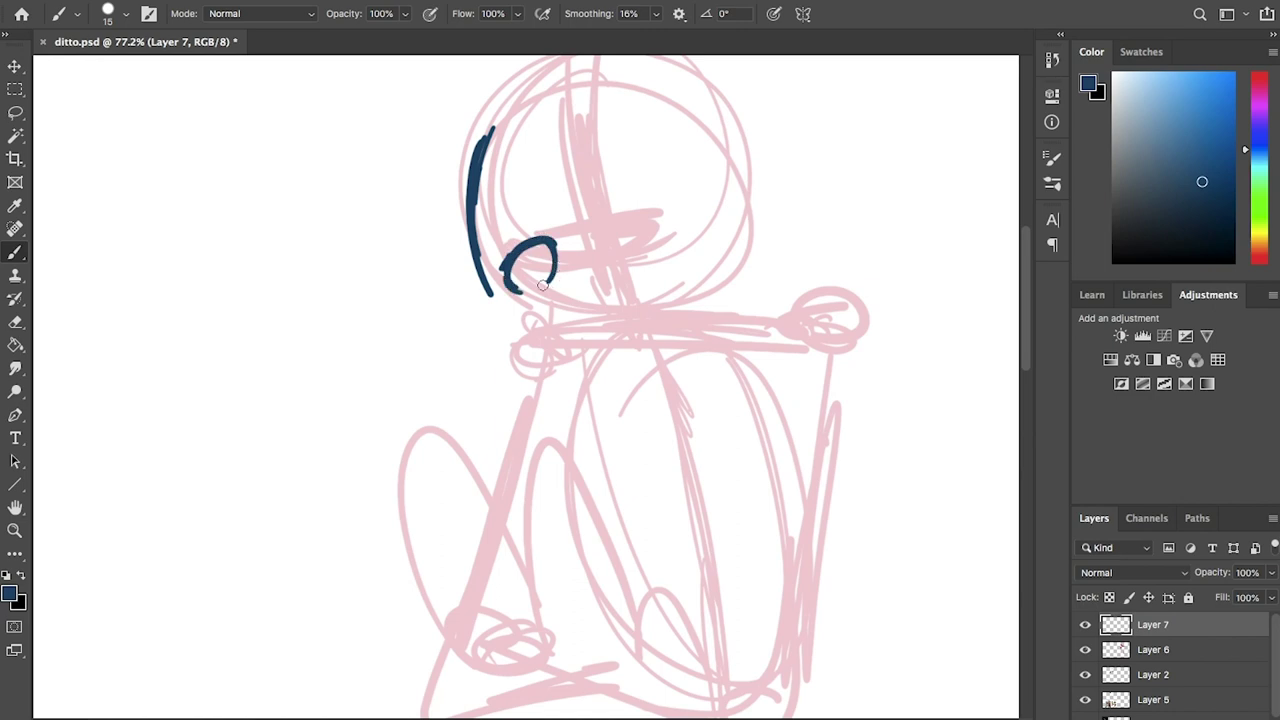
drag(541, 285, 502, 275)
drag(625, 230, 600, 258)
drag(522, 100, 492, 330)
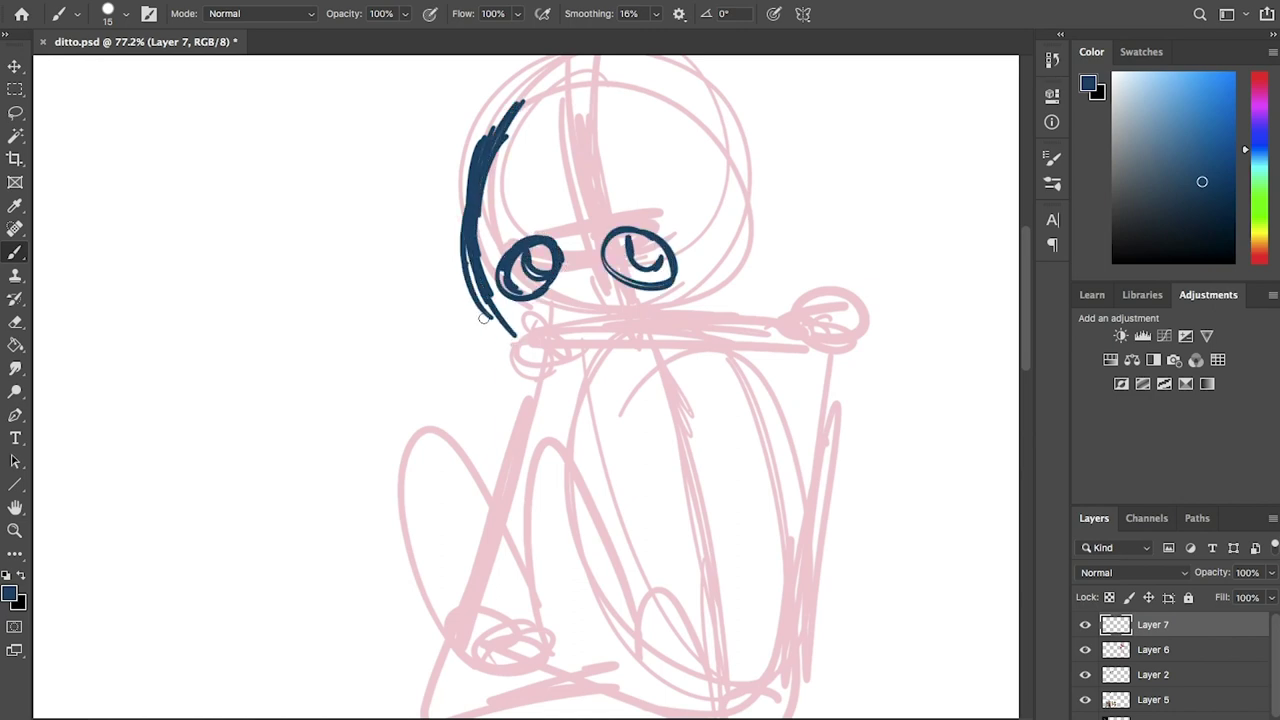
Sketch the curved chin, a small mouth and worried eyebrows on the blue face.
drag(468, 268, 676, 340)
drag(560, 292, 566, 300)
scroll(943, 374, left, 10)
scroll(966, 457, up, 3)
scroll(966, 457, down, 5)
scroll(548, 229, up, 4)
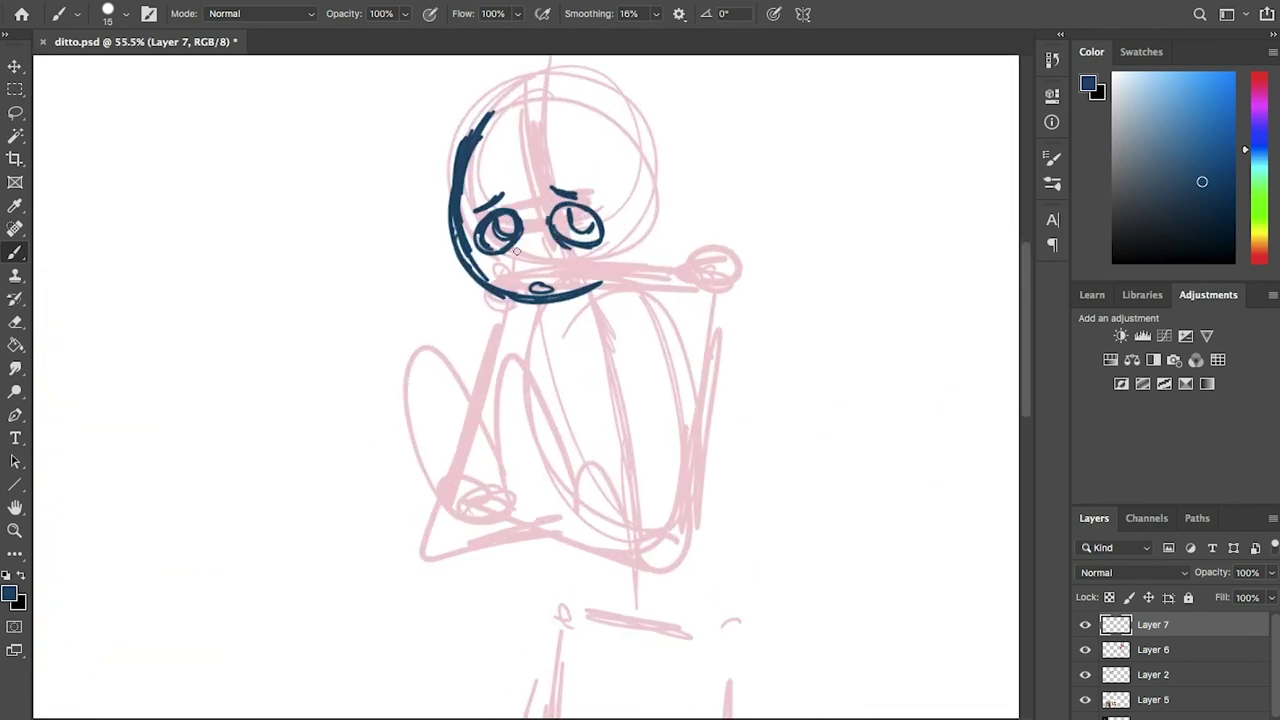
Complete the round head outline with an ear, and sketch the neck and hunched shoulder in blue.
drag(652, 290, 658, 245)
drag(455, 250, 676, 210)
scroll(620, 267, right, 2)
mouse_move(640, 100)
mouse_down()
mouse_move(660, 250)
mouse_move(645, 200)
mouse_up()
mouse_move(405, 268)
mouse_down()
mouse_move(588, 262)
mouse_move(700, 390)
mouse_up()
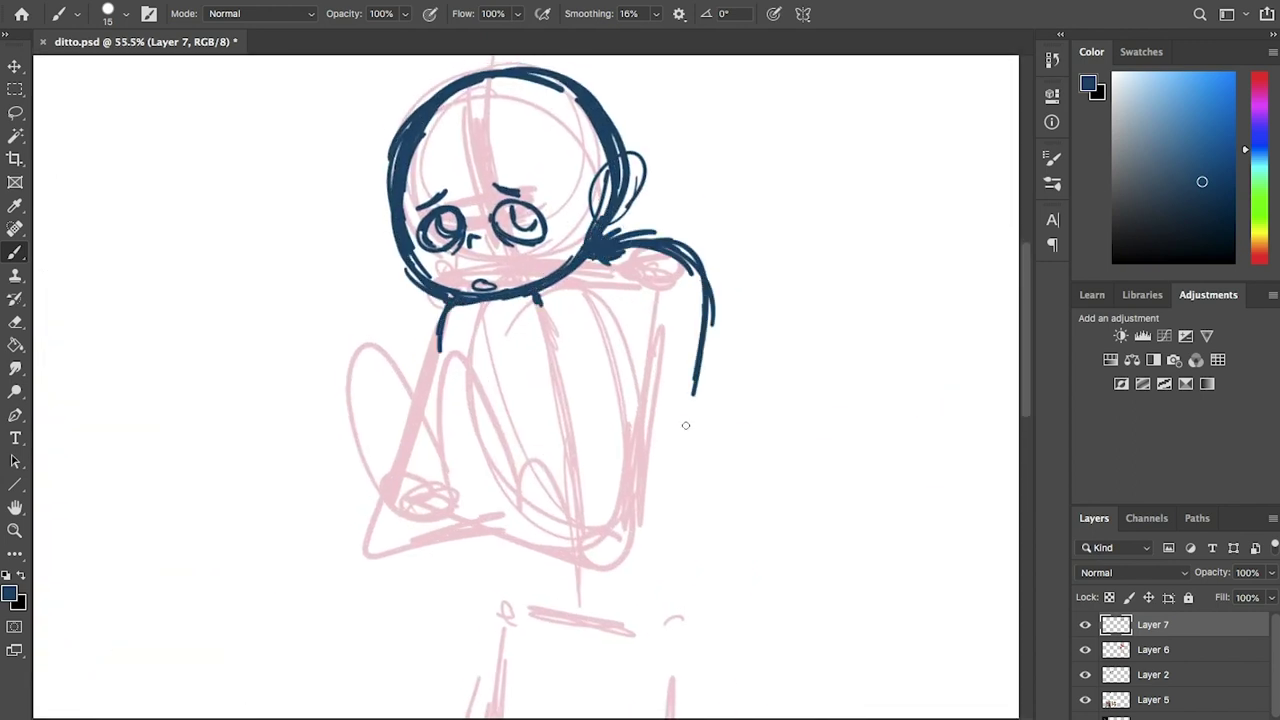
Sketch the two arms crossed over the chest, with one hand clutching the opposite arm.
drag(662, 236, 654, 472)
drag(605, 330, 586, 435)
drag(448, 302, 458, 537)
drag(443, 455, 583, 423)
mouse_move(585, 428)
mouse_down()
mouse_move(490, 532)
mouse_move(652, 470)
mouse_up()
mouse_move(520, 318)
mouse_down()
mouse_move(512, 410)
mouse_move(540, 425)
mouse_move(590, 355)
mouse_up()
drag(600, 350, 590, 455)
Sketch the curved back down to the hips and add small motion marks beside the face.
scroll(520, 360, down, 2)
drag(655, 300, 715, 460)
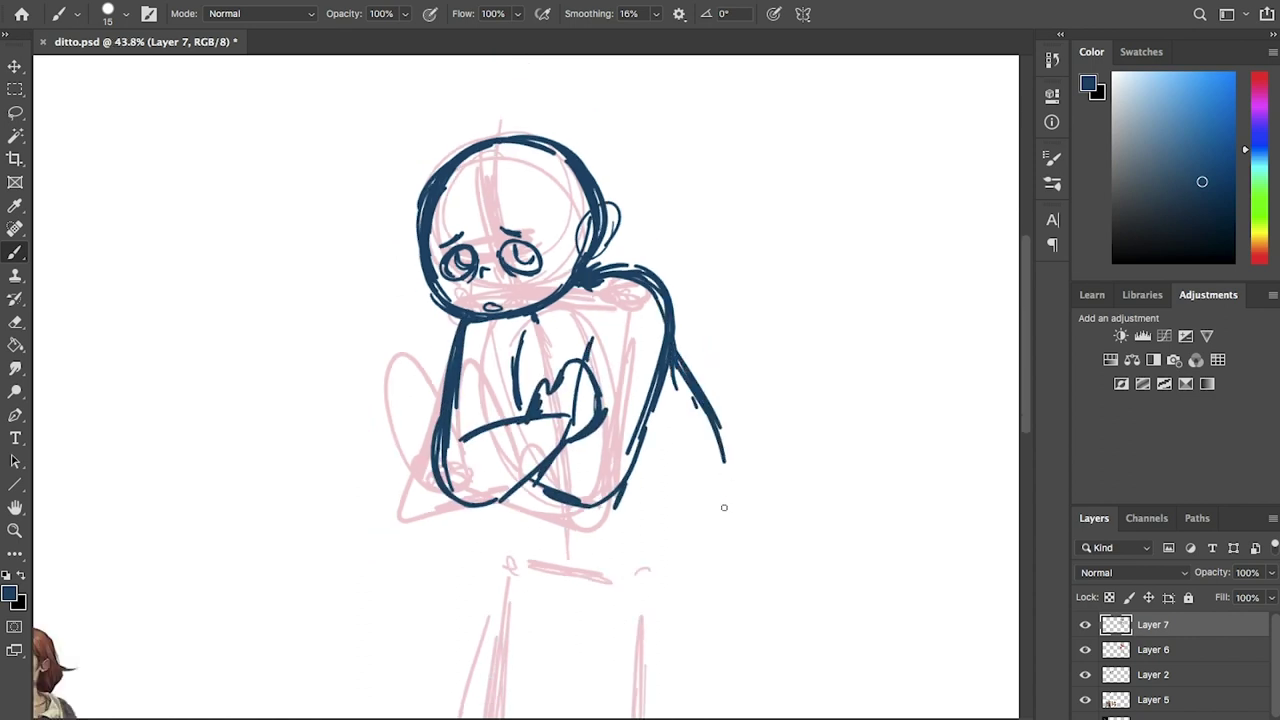
drag(700, 400, 690, 600)
scroll(668, 579, down, 2)
scroll(668, 579, down, 1)
drag(390, 244, 386, 258)
scroll(382, 250, down, 2)
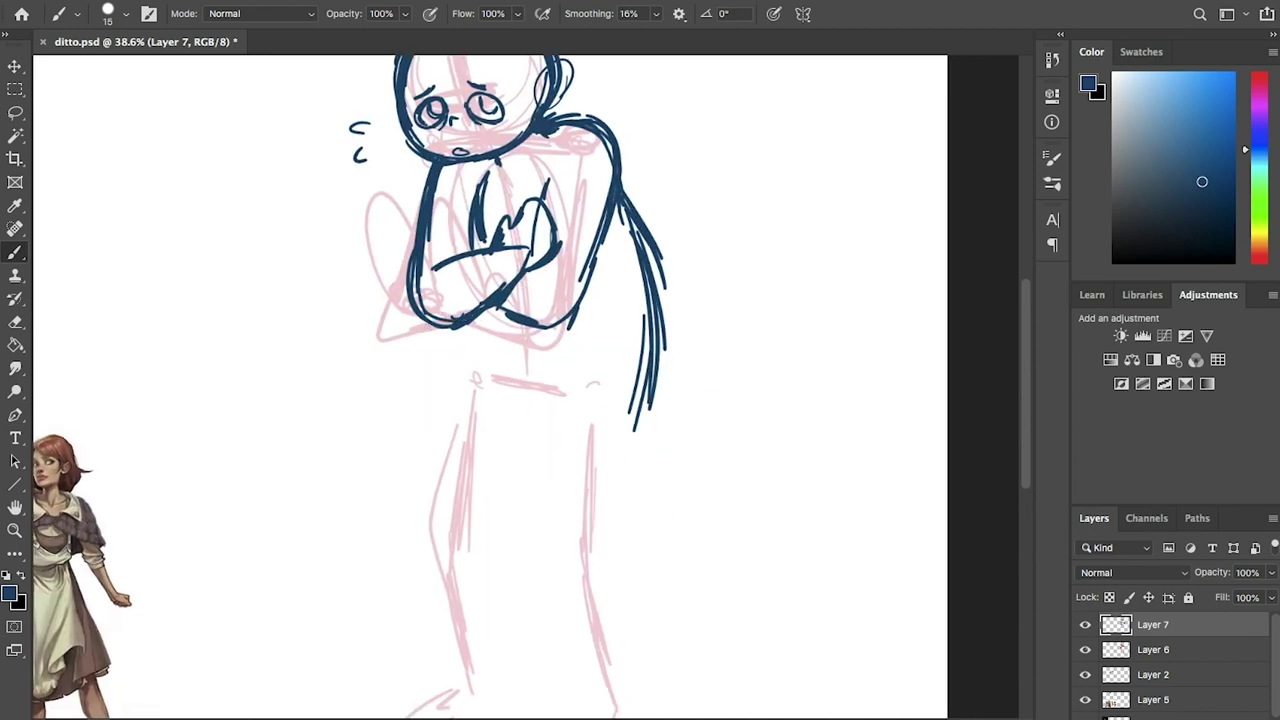
Sketch the hips, crotch and upper thighs below the folded arms in blue.
drag(440, 330, 430, 405)
drag(660, 265, 662, 384)
drag(520, 370, 530, 480)
scroll(583, 346, down, 2)
drag(490, 255, 525, 385)
drag(450, 205, 400, 372)
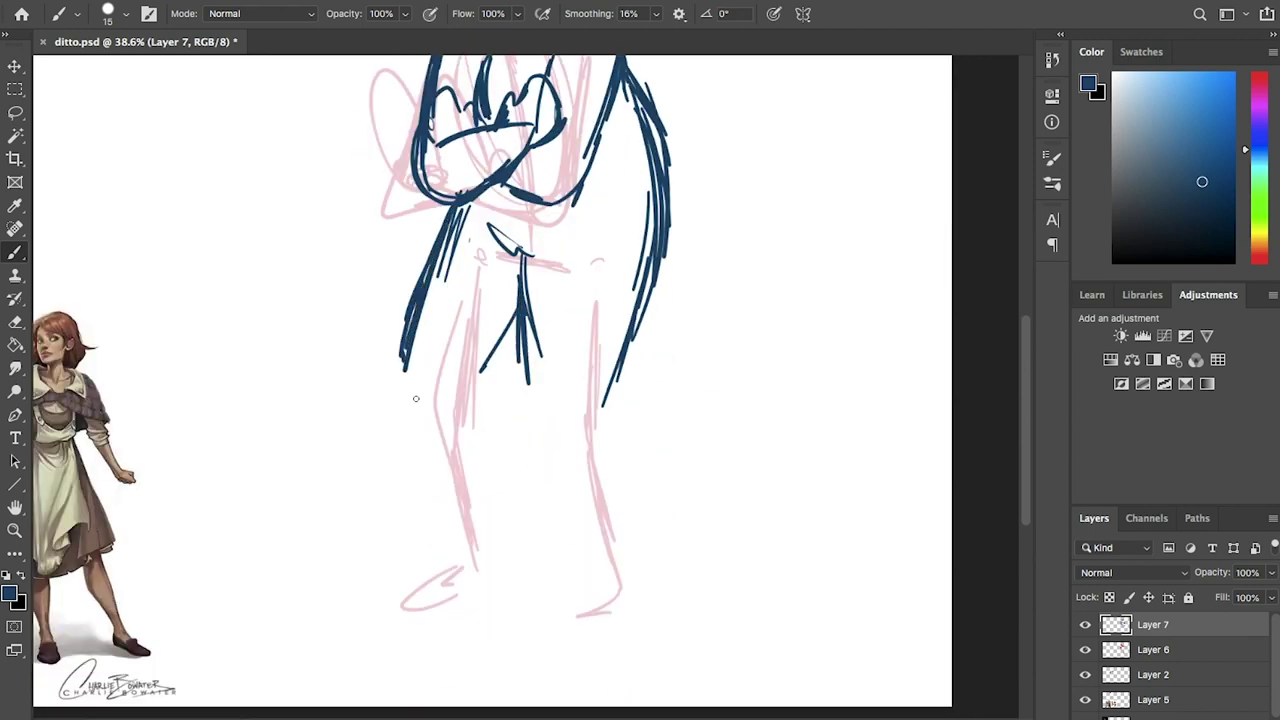
Sketch the bent lower legs and both feet to complete the blue body.
drag(520, 318, 522, 412)
drag(640, 385, 625, 500)
drag(506, 342, 578, 530)
drag(578, 530, 596, 594)
drag(478, 372, 505, 475)
mouse_move(414, 310)
mouse_down()
mouse_move(390, 444)
mouse_move(460, 536)
mouse_up()
drag(460, 540, 395, 572)
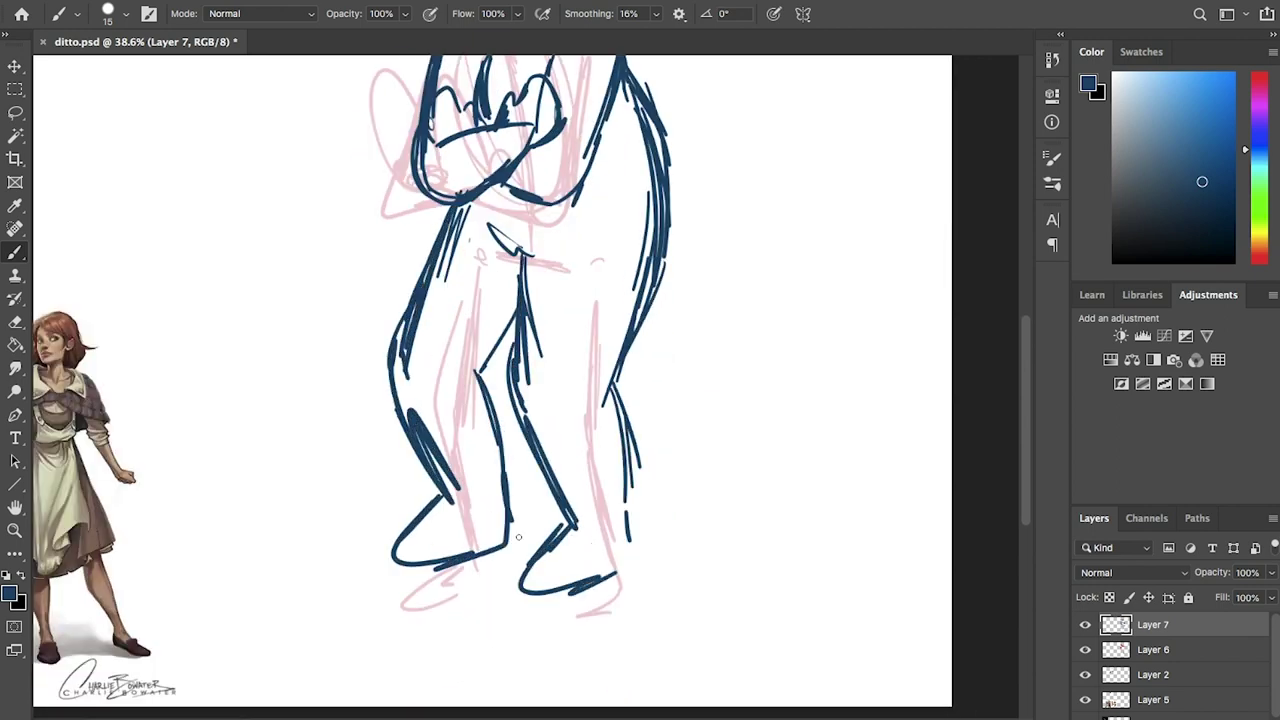
Adjust the blue body's size and placement with Free Transform, and hide the red skeleton layer.
scroll(675, 457, down, 2)
key(ctrl+t)
drag(700, 623, 663, 86)
key(Return)
click(1085, 649)
scroll(600, 400, down, 2)
key(ctrl+t)
drag(770, 165, 777, 157)
drag(690, 660, 677, 660)
key(Return)
Fade the blue sketch and, on a new layer, sketch curly hair, a collar and hand details in dark green.
key(3)
key(b)
key(ctrl+shift+alt+n)
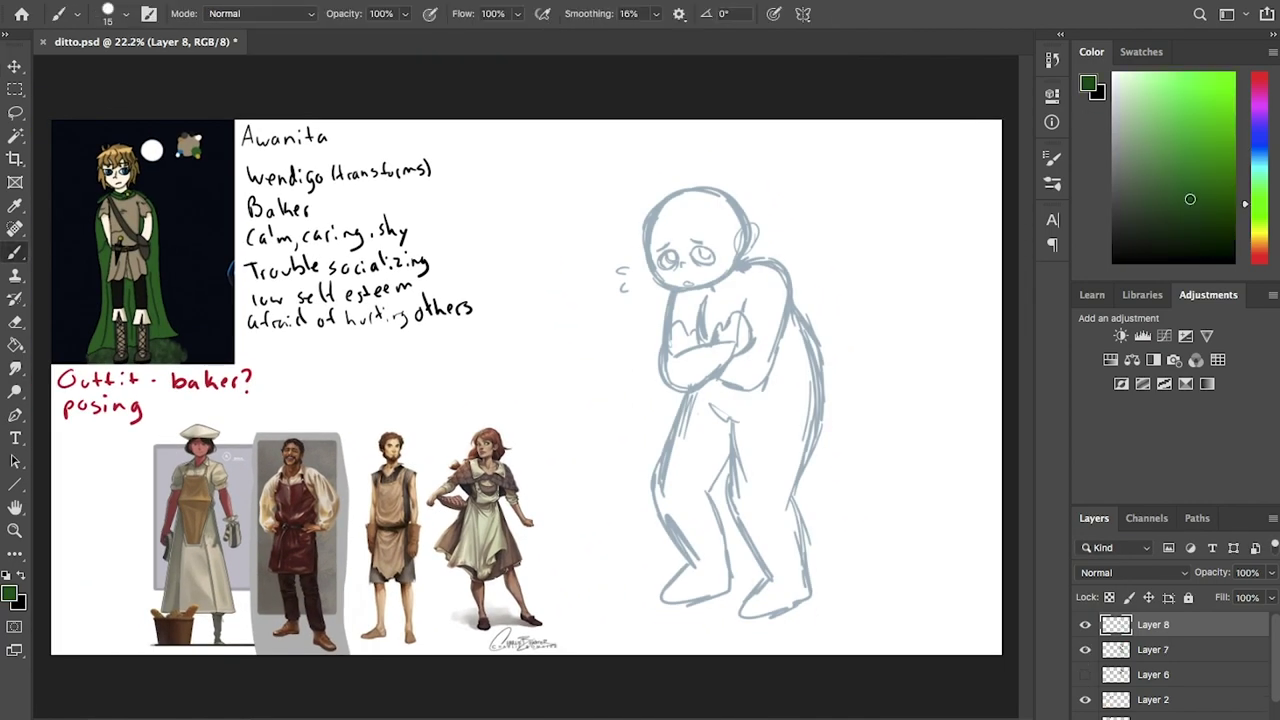
scroll(583, 429, up, 2)
scroll(918, 361, down, 1)
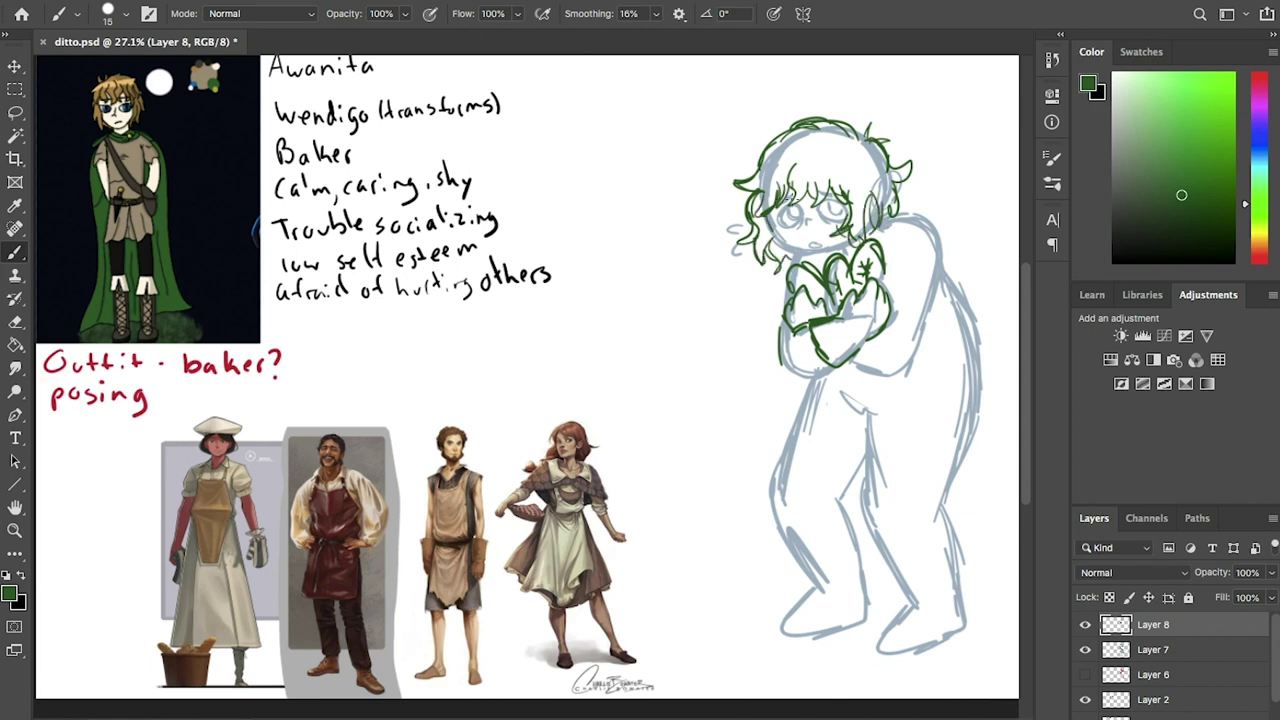
drag(816, 430, 758, 446)
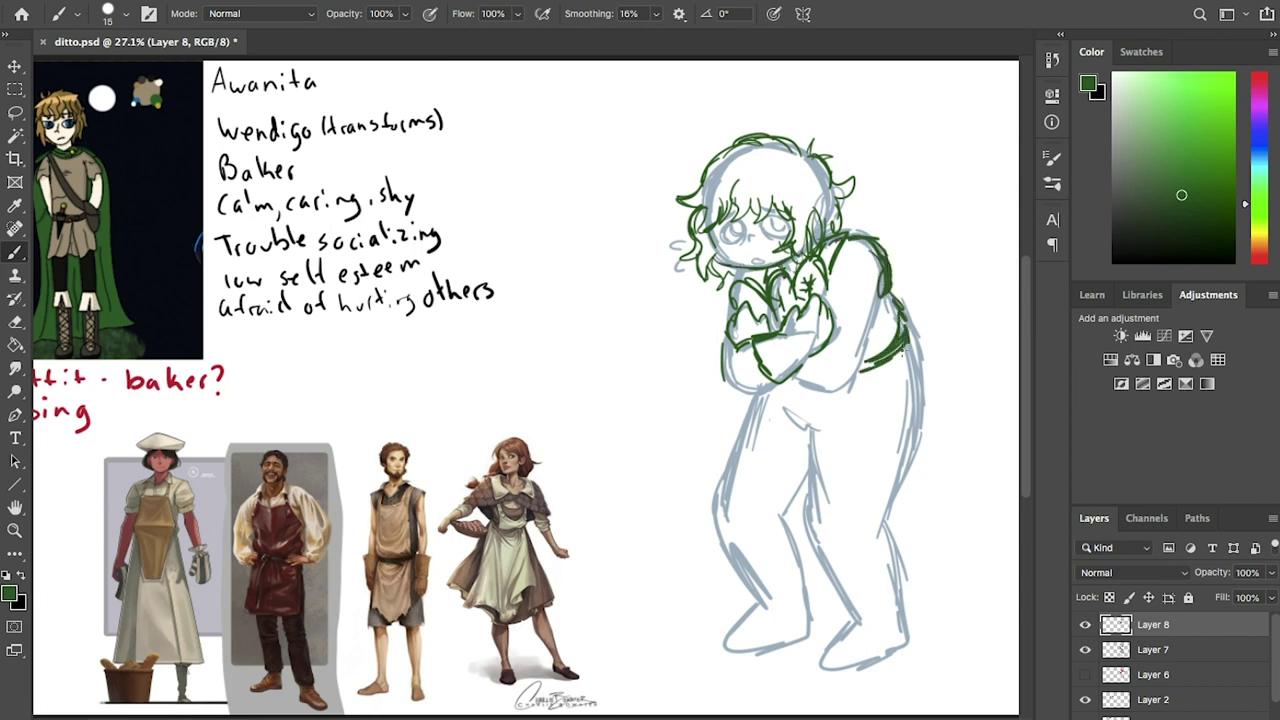
Sketch the apron skirt over the thighs and trace the back of the leg in green.
drag(886, 364, 866, 476)
drag(712, 480, 872, 468)
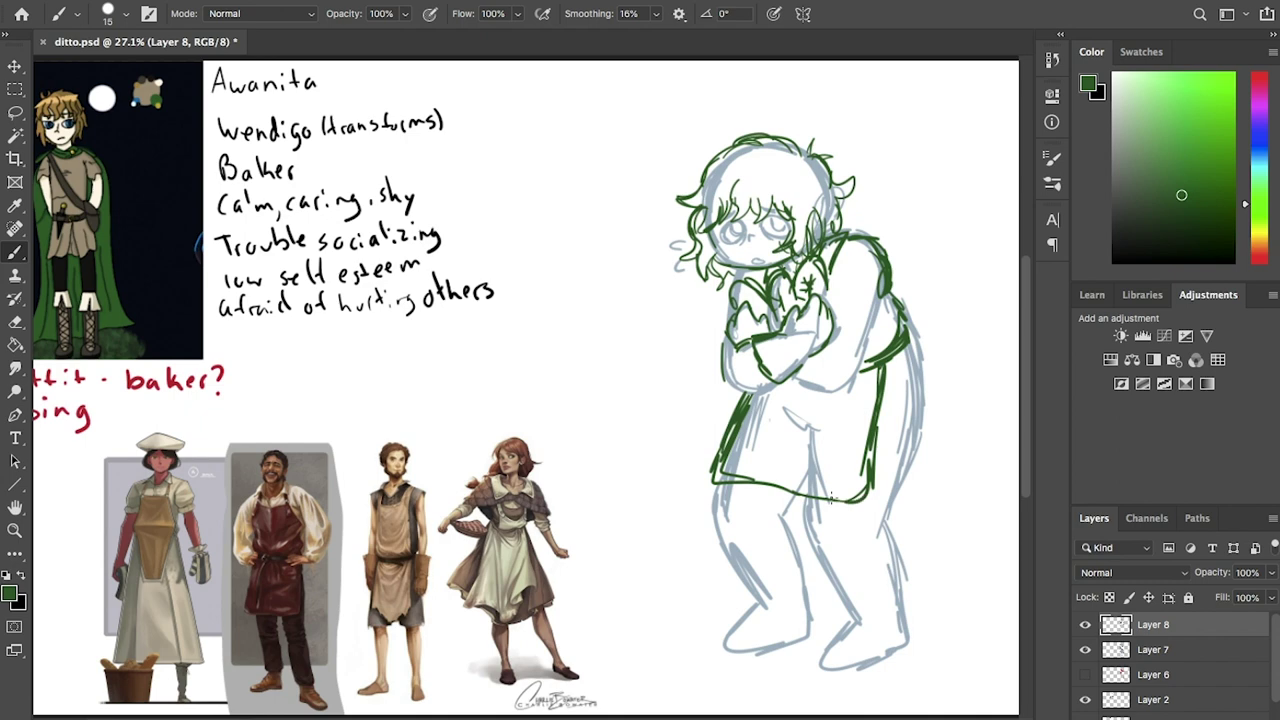
drag(906, 338, 900, 486)
Sketch the front leg's edges and add the apron's shoulder strap and the bow at the back.
drag(731, 545, 742, 564)
drag(768, 498, 802, 570)
drag(792, 390, 872, 316)
drag(876, 284, 882, 318)
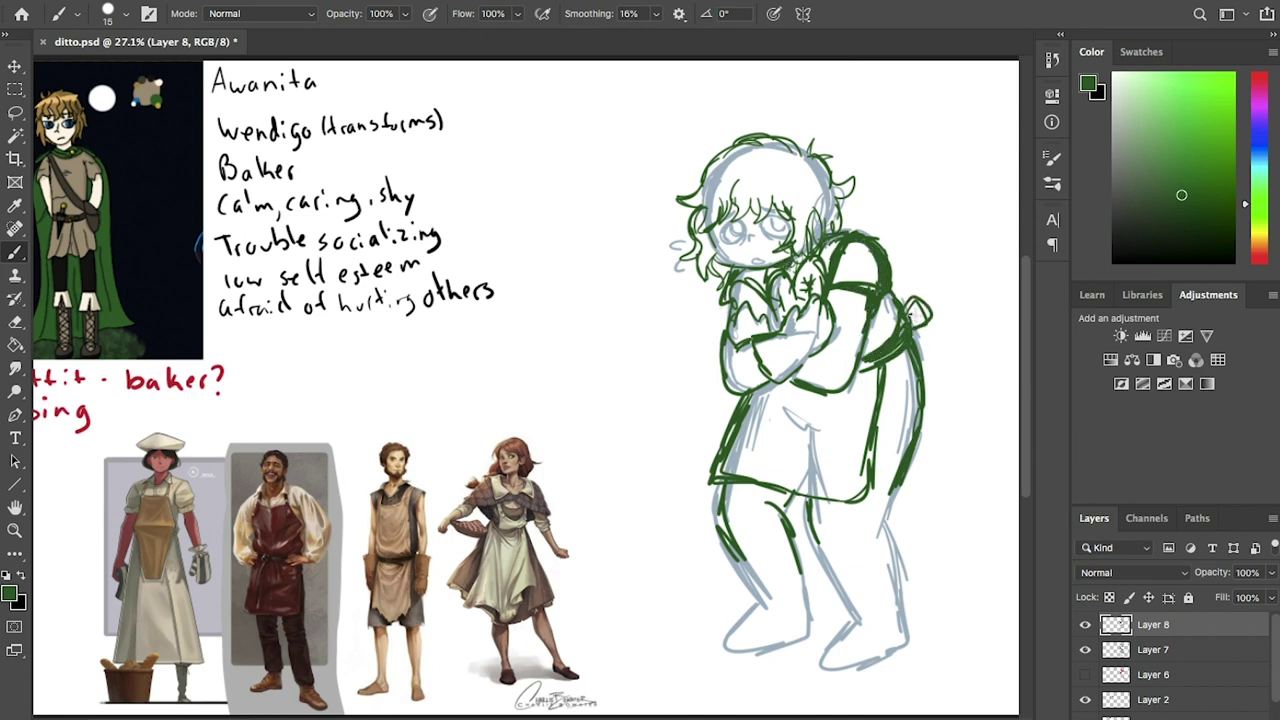
Sketch gathered trouser cuffs at the knees and boots on both feet, and strengthen the apron's hem.
drag(800, 410, 781, 462)
drag(807, 500, 861, 508)
drag(876, 438, 858, 494)
drag(904, 570, 896, 652)
mouse_move(766, 558)
mouse_down()
mouse_move(732, 600)
mouse_move(720, 662)
mouse_up()
drag(810, 550, 771, 655)
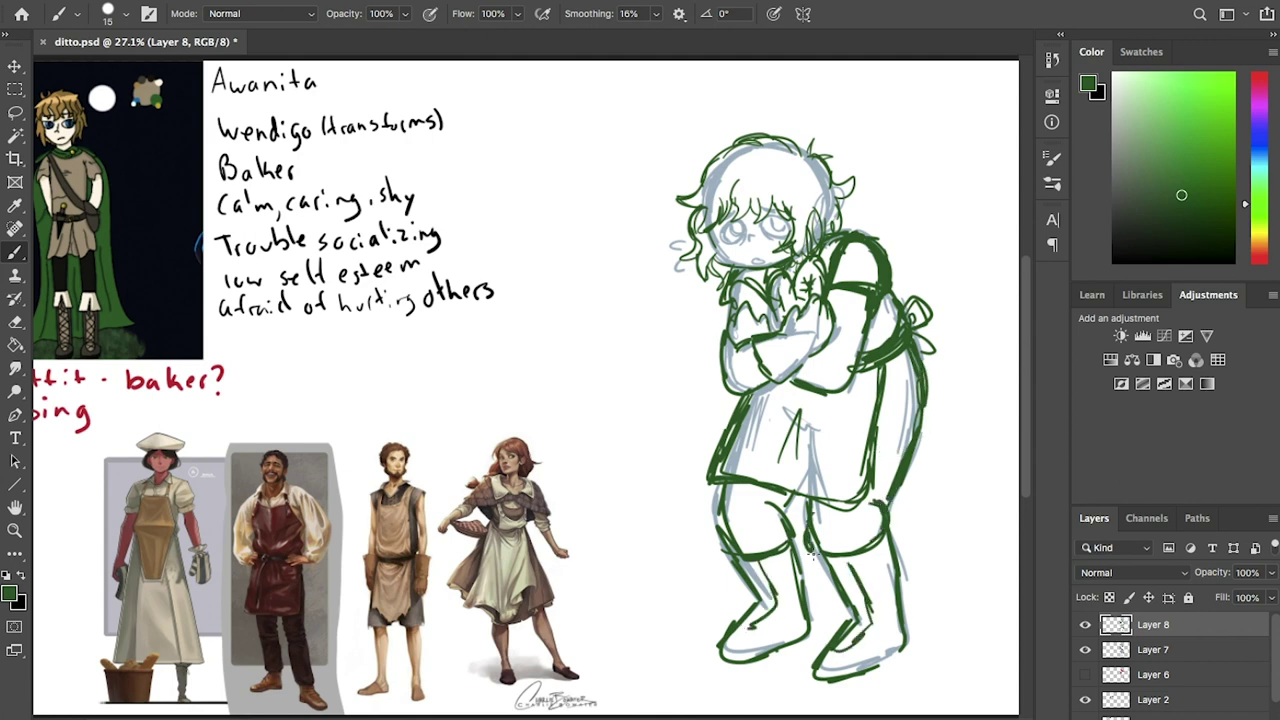
drag(730, 424, 710, 498)
drag(746, 478, 844, 496)
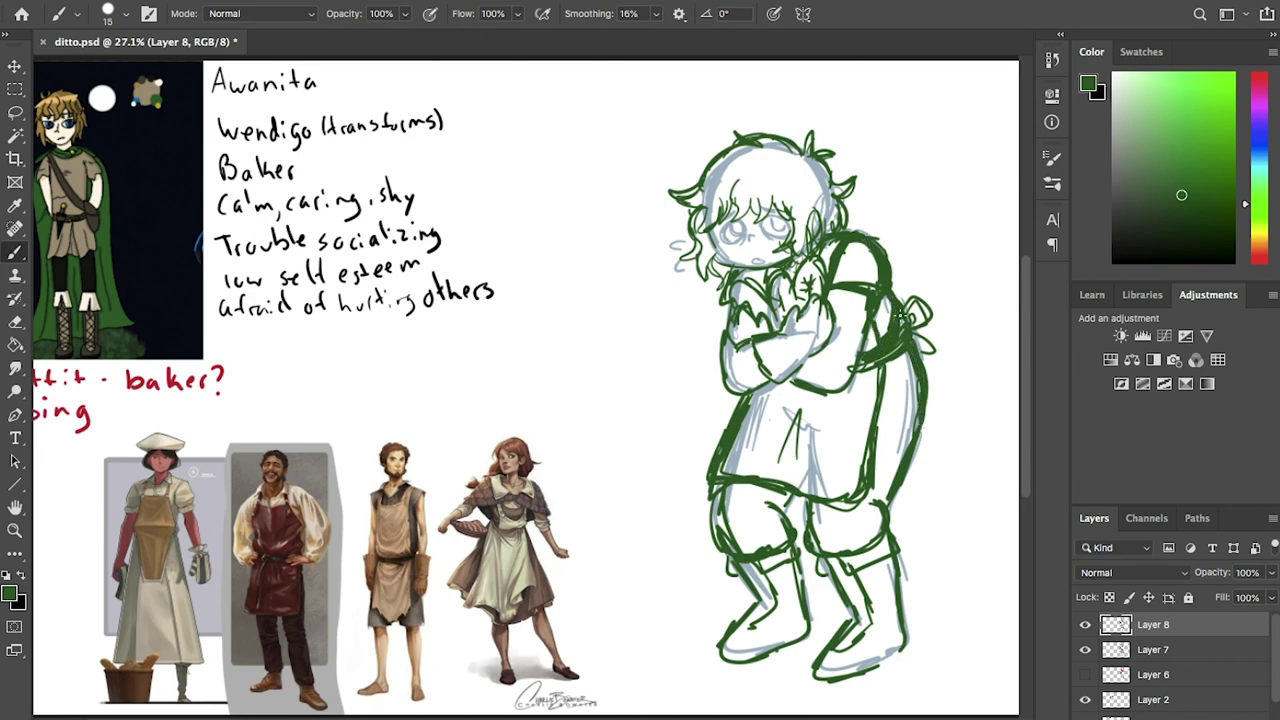
Group the sketch layers, lower the group's opacity to 30%, and add a new layer for inking in black.
key(ctrl+g)
key(v)
key(3)
key(ctrl+shift+alt+n)
scroll(448, 450, up, 5)
key(b)
key(d)
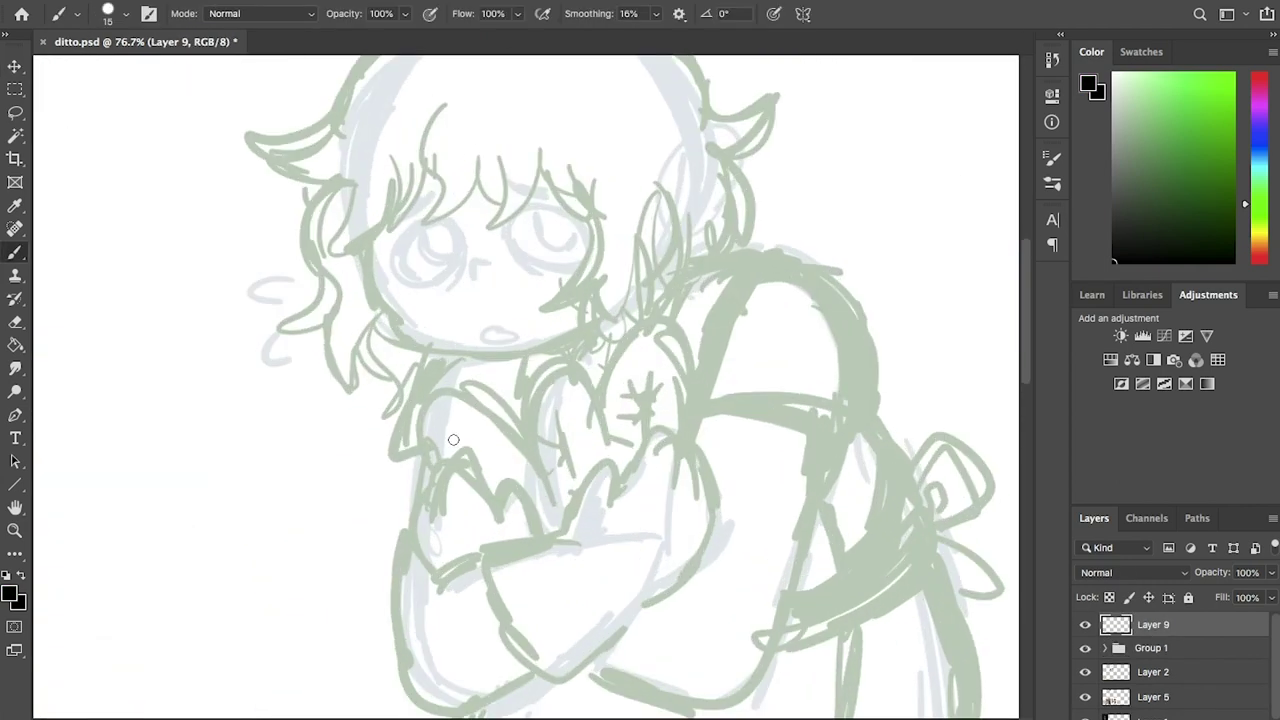
Ink the fringe strands, the long lock beside the right eye and the small nose in black.
scroll(453, 440, up, 3)
mouse_move(378, 145)
mouse_down()
mouse_move(357, 222)
mouse_move(645, 297)
mouse_up()
drag(611, 200, 666, 562)
scroll(520, 387, up, 1)
drag(475, 416, 445, 448)
Ink the two round eye outlines, redoing unsatisfactory strokes, and thicken their lower edges with lashes.
drag(230, 415, 249, 466)
key(ctrl+z)
mouse_move(314, 314)
mouse_down()
mouse_move(234, 451)
mouse_move(346, 306)
mouse_move(306, 314)
mouse_up()
key(ctrl+z)
key(ctrl+z)
mouse_move(590, 280)
mouse_down()
mouse_move(614, 449)
mouse_move(591, 284)
mouse_up()
key(ctrl+z)
mouse_move(365, 458)
mouse_down()
mouse_move(322, 490)
mouse_move(335, 495)
mouse_up()
drag(520, 412, 575, 462)
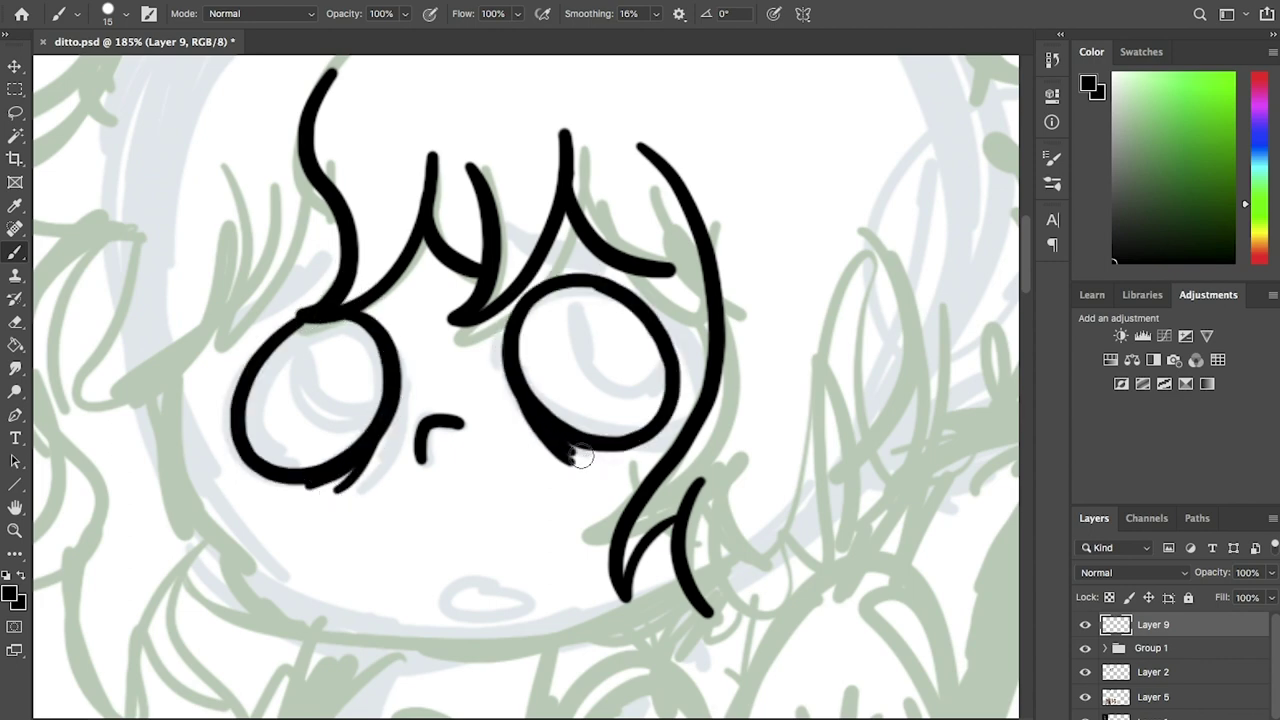
Ink a round iris inside each eye, comparing the face with and without them.
drag(292, 330, 378, 398)
drag(575, 290, 650, 360)
key(ctrl+z)
key(ctrl+z)
key(ctrl+shift+z)
key(ctrl+shift+z)
key(ctrl+z)
key(ctrl+z)
key(ctrl+shift+z)
key(ctrl+shift+z)
drag(374, 401, 420, 447)
scroll(420, 447, down, 5)
scroll(306, 334, up, 6)
Erase the long fringe strand above the left eye and try new strokes in its place.
key(e)
mouse_move(306, 340)
mouse_down()
mouse_move(365, 245)
mouse_move(335, 70)
mouse_up()
key(b)
drag(425, 236, 460, 303)
key(ctrl+z)
mouse_move(410, 100)
mouse_down()
mouse_move(505, 230)
mouse_move(514, 223)
mouse_move(505, 228)
mouse_up()
key(ctrl+z)
Re-ink shorter, pointed fringe strands above the left eye.
scroll(449, 520, down, 4)
mouse_move(449, 520)
mouse_down()
mouse_move(800, 480)
mouse_move(1011, 414)
mouse_move(797, 306)
mouse_up()
scroll(797, 306, up, 2)
key(ctrl+z)
mouse_move(515, 190)
mouse_down()
mouse_move(500, 240)
mouse_move(580, 236)
mouse_up()
mouse_move(505, 254)
mouse_down()
mouse_move(418, 368)
mouse_move(442, 358)
mouse_up()
key(ctrl+z)
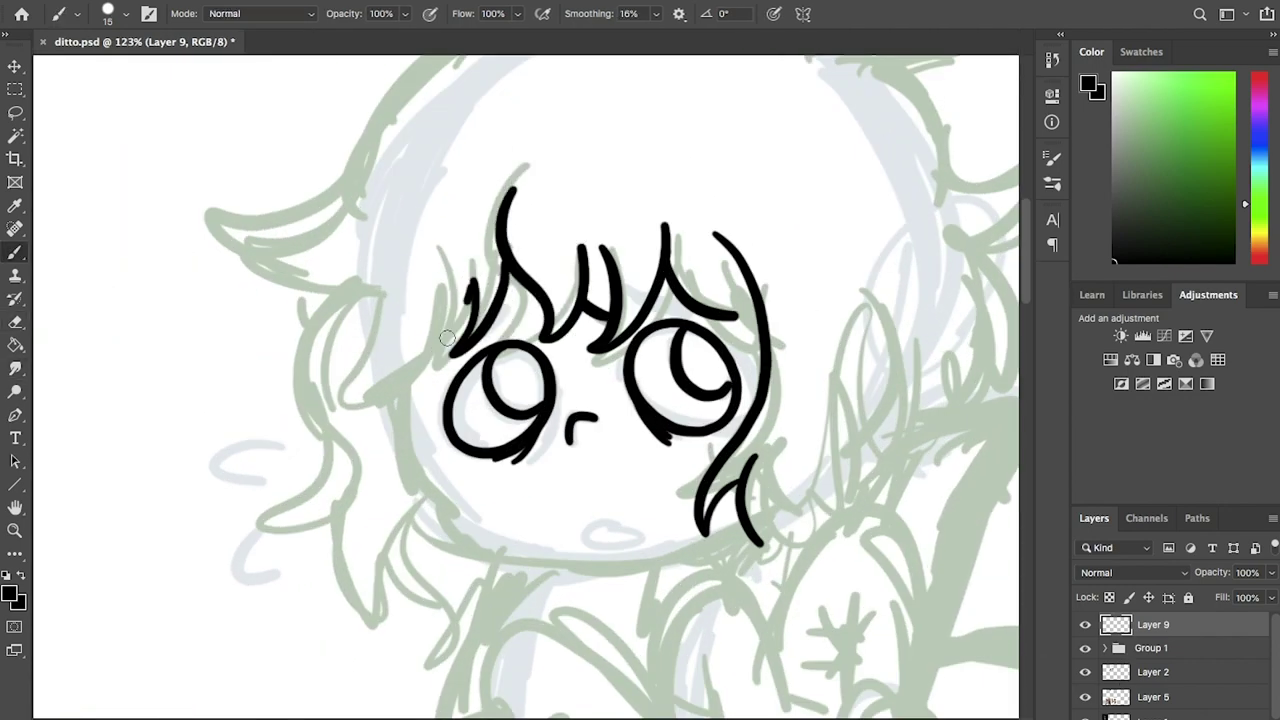
Extend the fringe with a pointed strand at the far left, and ink a brow line above the right eye.
drag(397, 285, 470, 290)
drag(458, 360, 526, 302)
drag(522, 306, 478, 337)
drag(652, 300, 705, 312)
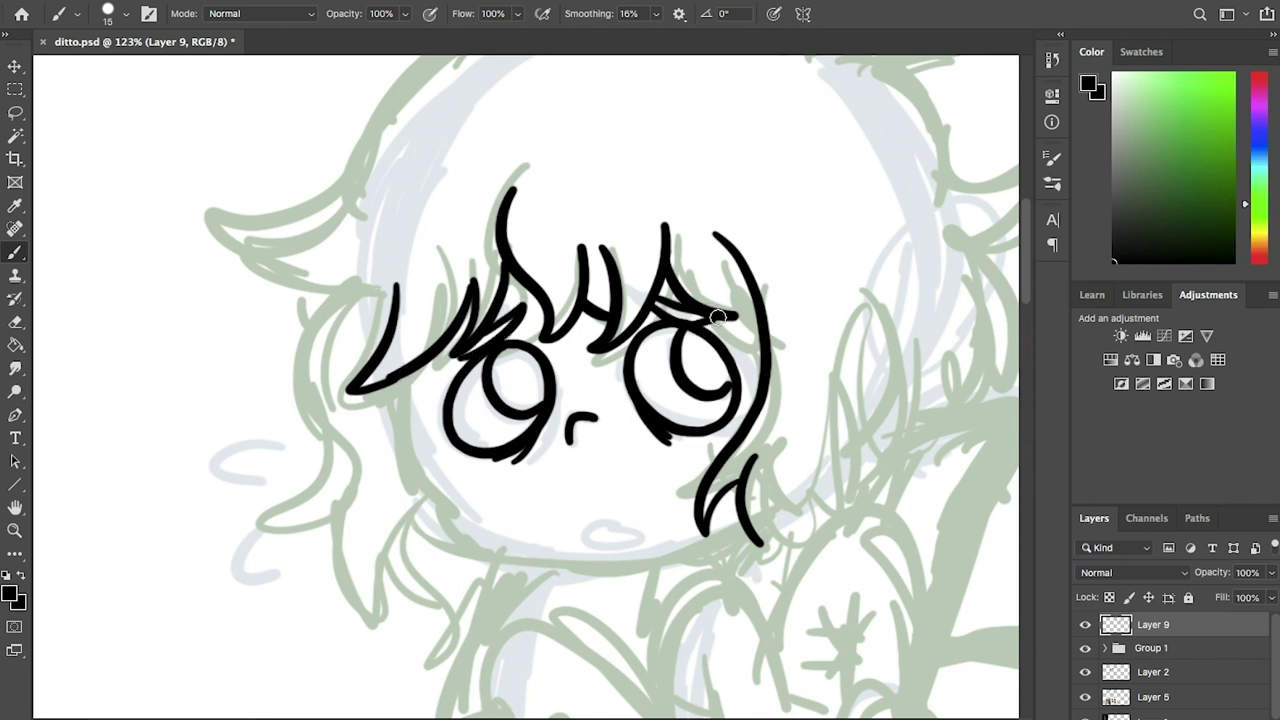
drag(399, 376, 663, 563)
key(ctrl+z)
Ink the outer hair contour over the crown, ending in a pointed flick on the left side.
scroll(720, 510, up, 5)
drag(905, 100, 878, 193)
mouse_move(912, 185)
mouse_down()
mouse_move(945, 215)
mouse_move(560, 100)
mouse_up()
drag(590, 62, 374, 424)
scroll(385, 340, down, 5)
Ink the wavy left side lock, the curved jawline and the small oval mouth.
drag(302, 218, 280, 470)
mouse_move(352, 235)
mouse_down()
mouse_move(430, 505)
mouse_move(690, 488)
mouse_up()
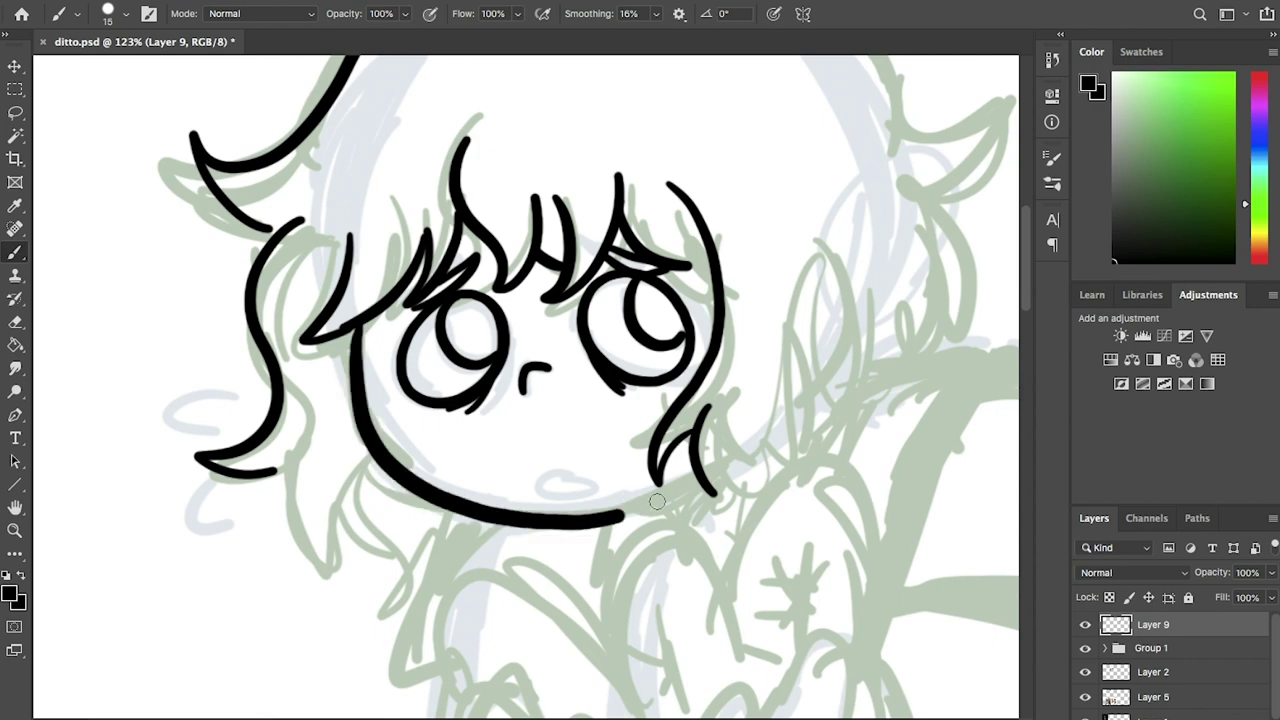
drag(570, 474, 584, 487)
Ink the outline of the raised hand at the figure's right side, with its rounded fingers.
scroll(640, 400, down, 5)
mouse_move(500, 555)
mouse_down()
mouse_move(572, 512)
mouse_move(663, 497)
mouse_up()
mouse_move(660, 400)
mouse_down()
mouse_move(713, 547)
mouse_move(651, 349)
mouse_move(943, 606)
mouse_move(1006, 591)
mouse_move(602, 531)
mouse_move(263, 543)
mouse_up()
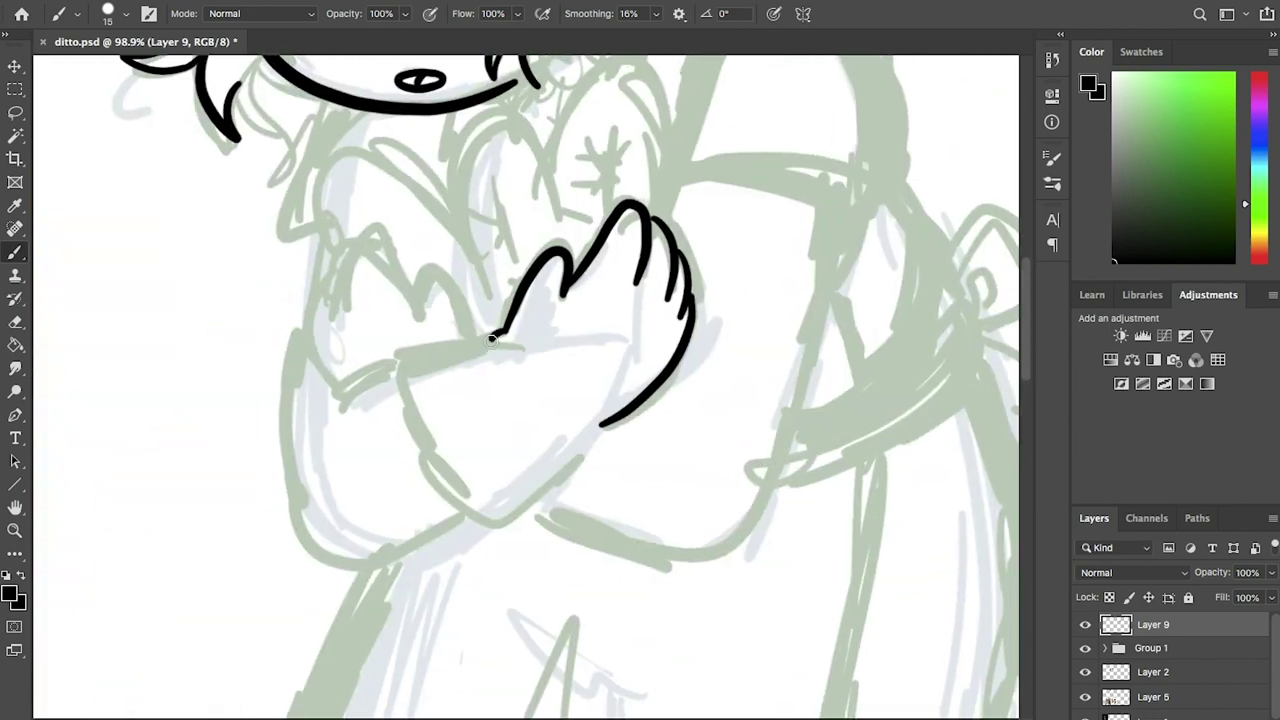
Ink the crossing forearm with its sleeve edge, and the fingers of the left-side hand.
drag(587, 432, 470, 520)
mouse_move(395, 352)
mouse_down()
mouse_move(473, 517)
mouse_move(494, 617)
mouse_up()
drag(440, 368, 480, 438)
drag(345, 410, 456, 380)
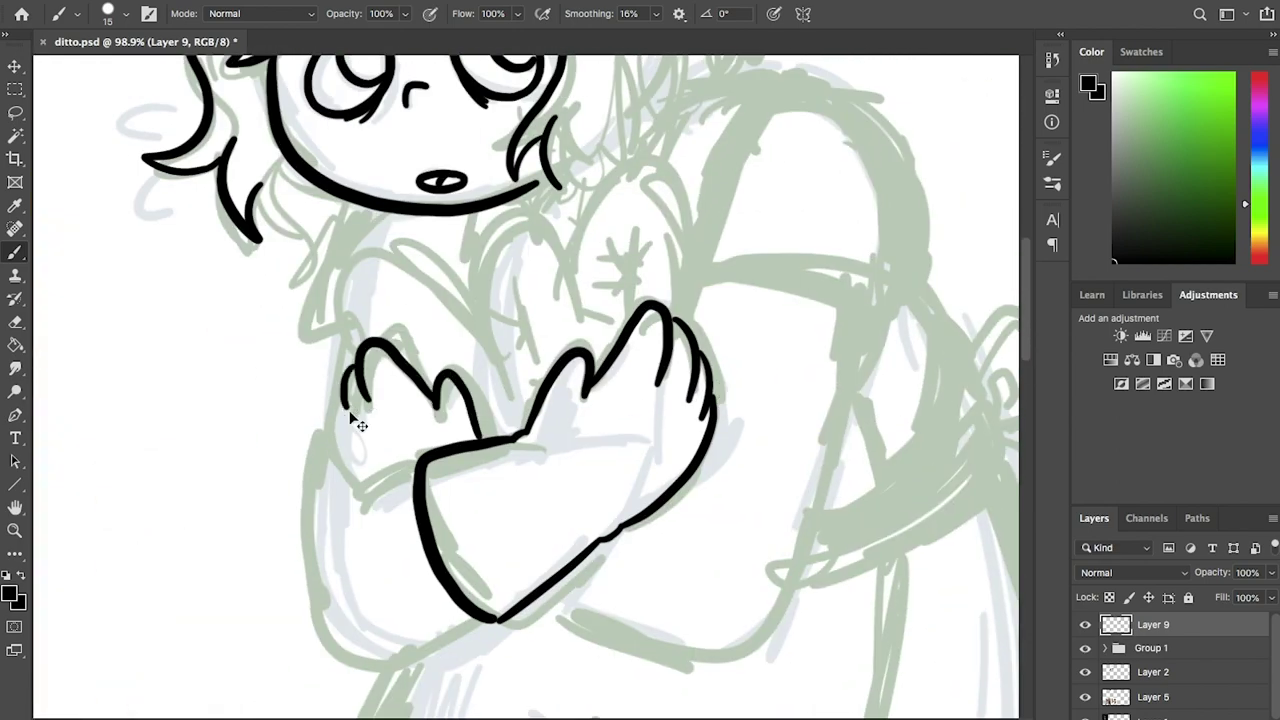
Redo the last hand stroke, and ink the left hand's outer edge, fingers and wrist line.
key(ctrl+z)
drag(346, 520, 415, 475)
drag(434, 410, 362, 335)
drag(378, 340, 330, 494)
key(ctrl+z)
drag(372, 418, 326, 500)
Ink the rounded elbow curves of both crossed arms and the outer line of the right upper arm.
mouse_move(641, 570)
mouse_down()
mouse_move(500, 423)
mouse_move(509, 414)
mouse_move(590, 511)
mouse_up()
mouse_move(288, 398)
mouse_down()
mouse_move(432, 550)
mouse_move(316, 573)
mouse_up()
mouse_move(452, 518)
mouse_down()
mouse_move(366, 616)
mouse_move(580, 620)
mouse_up()
key(ctrl+z)
drag(586, 323, 661, 478)
drag(750, 572, 735, 715)
Ink the rounded outlines of three baguettes held in the character's arms.
drag(335, 375, 262, 478)
drag(325, 385, 435, 548)
drag(385, 470, 490, 335)
mouse_move(490, 392)
mouse_down()
mouse_move(595, 292)
mouse_move(610, 445)
mouse_up()
drag(448, 370, 430, 515)
mouse_move(620, 450)
mouse_down()
mouse_move(248, 460)
mouse_move(880, 470)
mouse_move(700, 700)
mouse_move(600, 330)
mouse_up()
Ink short curved score marks across the baguettes.
drag(695, 275, 760, 298)
drag(680, 325, 715, 345)
drag(565, 309, 620, 309)
drag(570, 322, 615, 322)
drag(575, 367, 625, 367)
drag(580, 384, 620, 384)
drag(598, 437, 620, 437)
Ink the long hair strand at the right and the small pointed locks above the right baguette.
mouse_move(444, 352)
mouse_down()
mouse_move(501, 337)
mouse_move(530, 387)
mouse_up()
drag(686, 420, 536, 622)
mouse_move(572, 165)
mouse_down()
mouse_move(628, 352)
mouse_move(578, 385)
mouse_up()
drag(488, 410, 500, 452)
drag(522, 378, 540, 435)
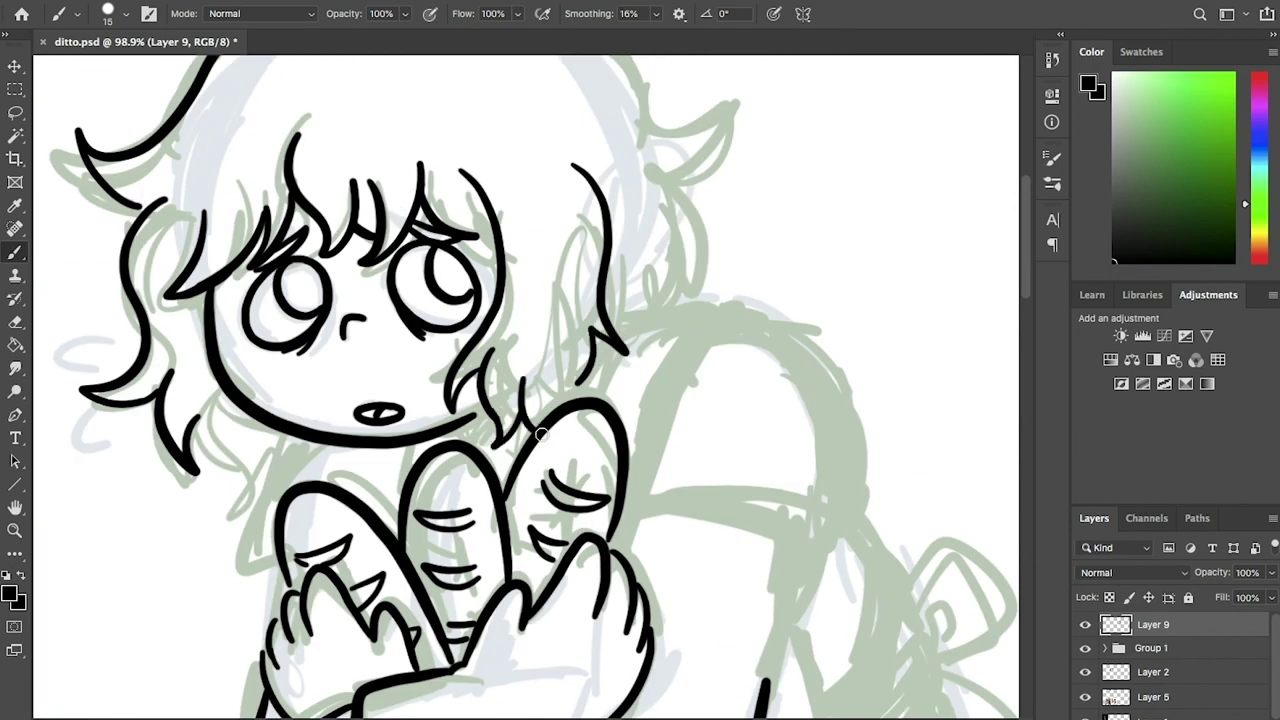
Ink the collar pieces between the chin and baguettes, and the shoulder contour with its sleeve seam.
drag(396, 446, 408, 488)
drag(462, 438, 497, 418)
mouse_move(580, 398)
mouse_down()
mouse_move(614, 330)
mouse_move(690, 440)
mouse_up()
key(ctrl+z)
mouse_move(600, 412)
mouse_down()
mouse_move(665, 315)
mouse_move(722, 340)
mouse_up()
drag(722, 400, 682, 326)
key(ctrl+z)
Ink the short sleeve's curved hem and join its outer edge to the right upper arm.
mouse_move(785, 445)
mouse_down()
mouse_move(700, 245)
mouse_move(590, 420)
mouse_up()
drag(585, 428, 765, 475)
key(ctrl+z)
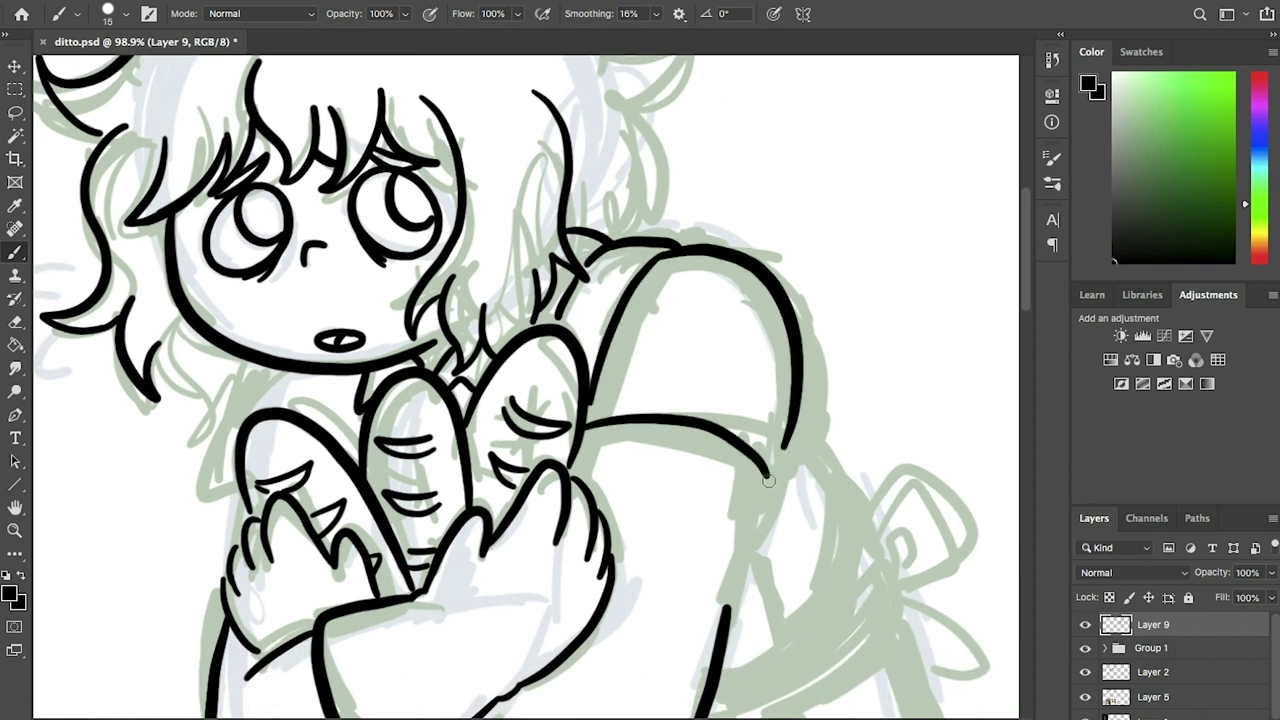
key(ctrl+z)
scroll(763, 473, down, 3)
drag(722, 548, 745, 415)
mouse_move(575, 355)
mouse_down()
mouse_move(660, 365)
mouse_move(755, 422)
mouse_up()
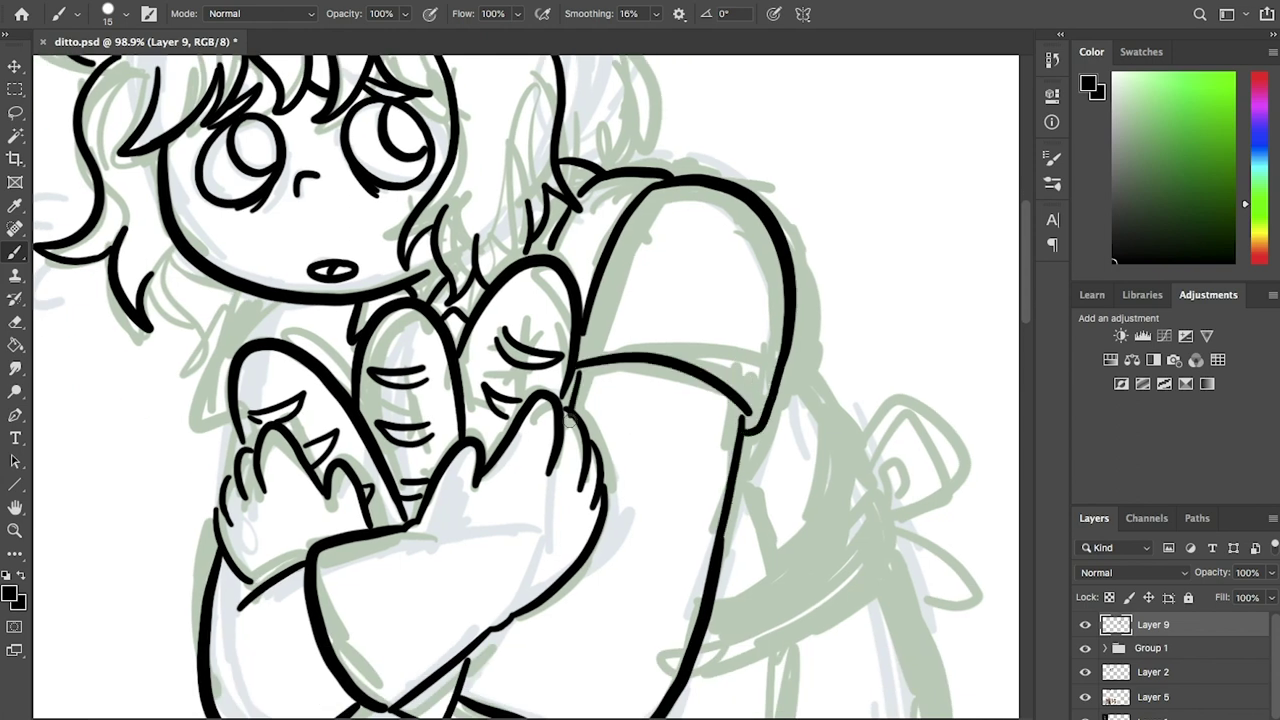
Ink the lower left hair locks, the collar lines under the chin and the right hair contour with tufts.
scroll(575, 380, down, 3)
scroll(540, 340, left, 6)
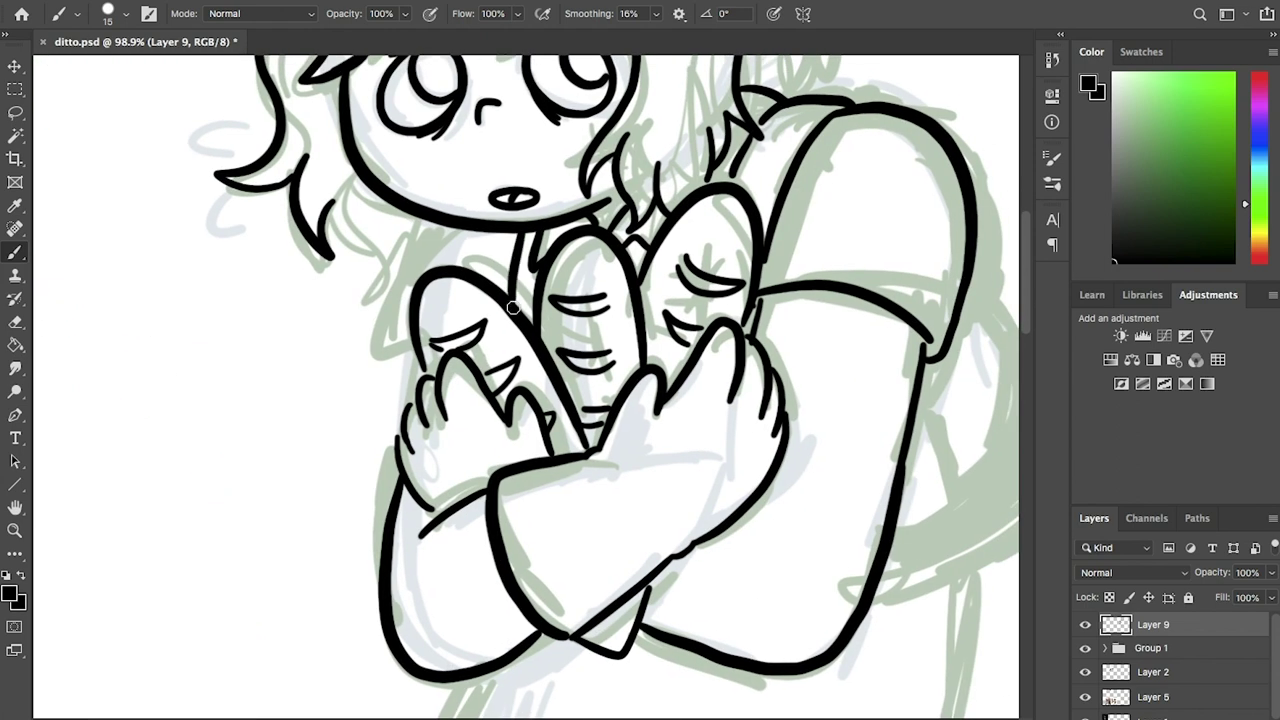
drag(340, 182, 368, 276)
drag(410, 218, 460, 260)
mouse_move(446, 232)
mouse_down()
mouse_move(516, 252)
mouse_move(396, 372)
mouse_up()
key(ctrl+z)
key(ctrl+minus)
key(ctrl+plus)
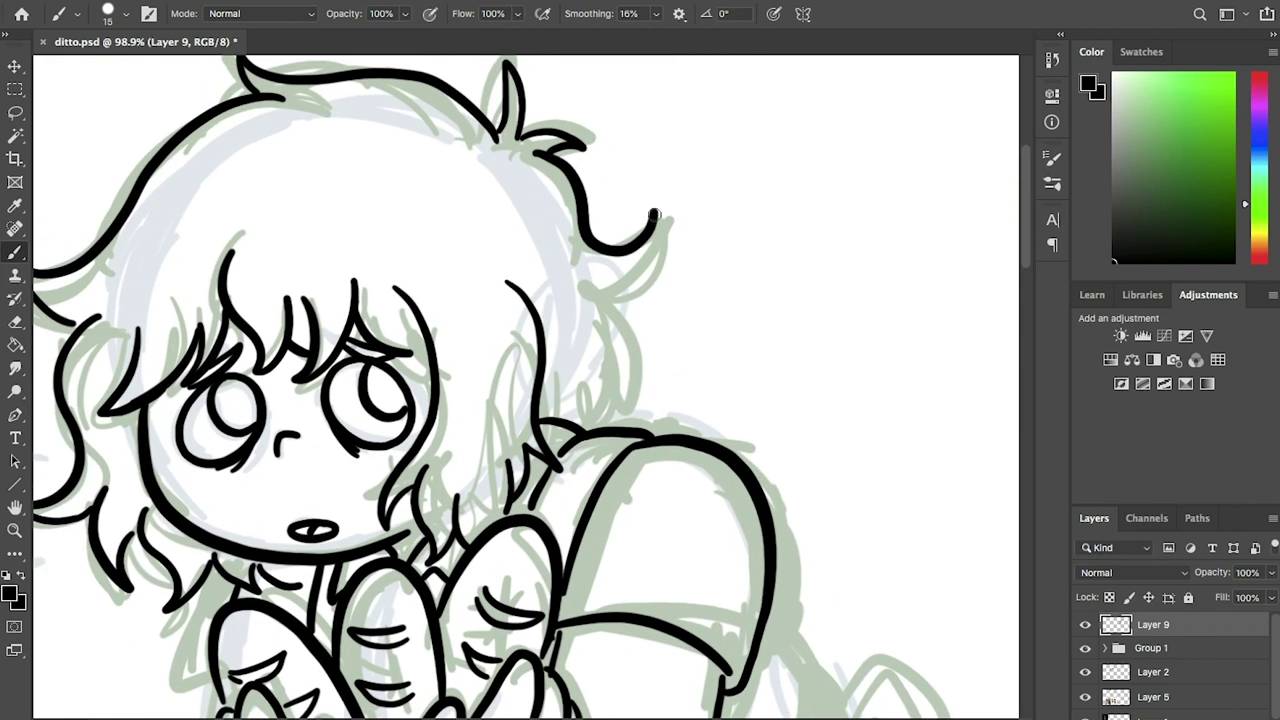
Hide the Group 1 sketch so only the line art shows.
key(ctrl+minus)
click(1084, 648)
scroll(390, 400, up, 5)
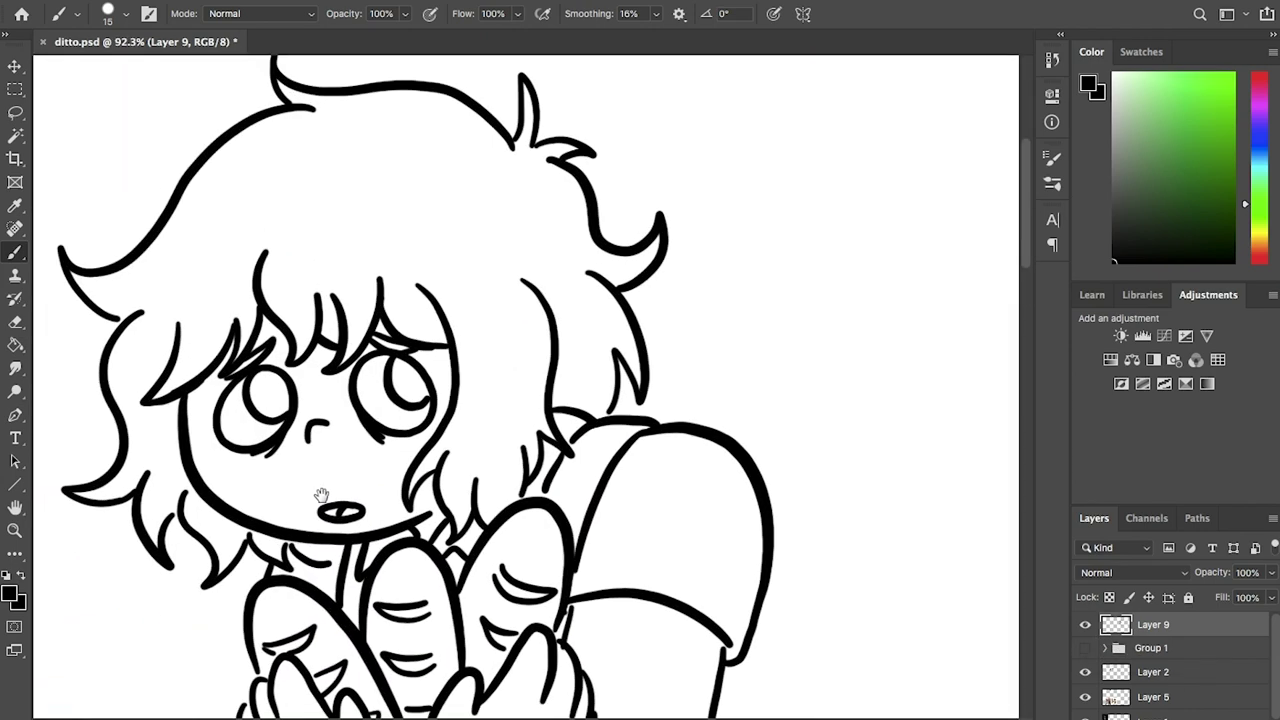
Touch up the left end of the jawline and the lower edge of the left fringe strand.
key(e)
key(b)
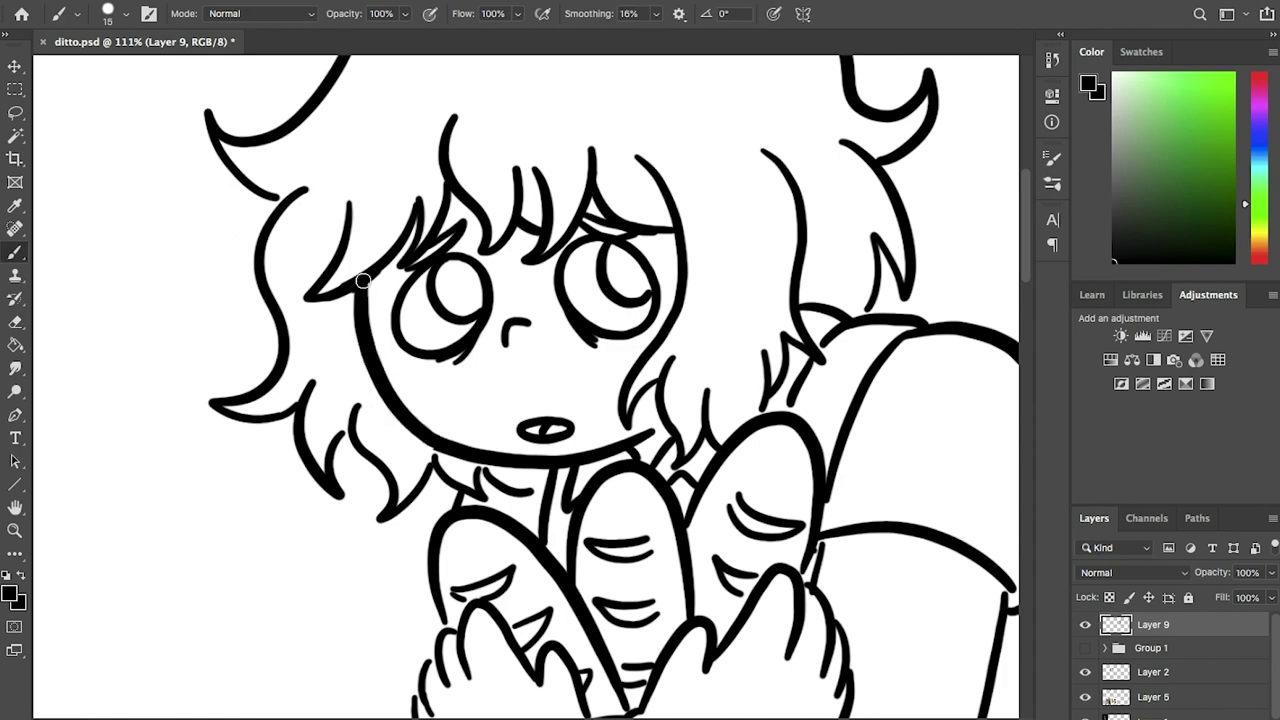
key(ctrl+plus)
drag(433, 443, 368, 269)
key(ctrl+z)
drag(287, 212, 186, 249)
key(ctrl+z)
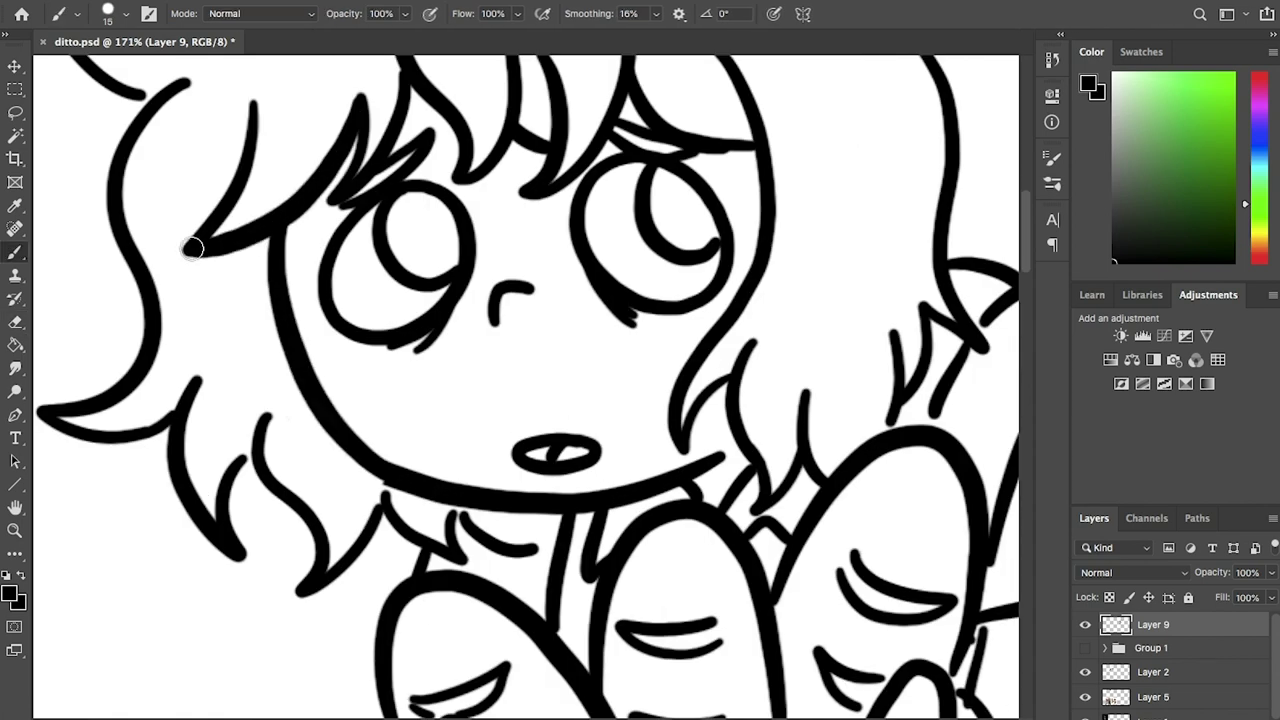
Erase rough spots along the chin and re-ink a smoother jawline.
scroll(422, 251, down, 5)
key(e)
scroll(422, 251, up, 5)
mouse_move(484, 469)
mouse_down()
mouse_move(400, 457)
mouse_move(551, 491)
mouse_up()
key(b)
key(e)
key(b)
drag(410, 470, 600, 480)
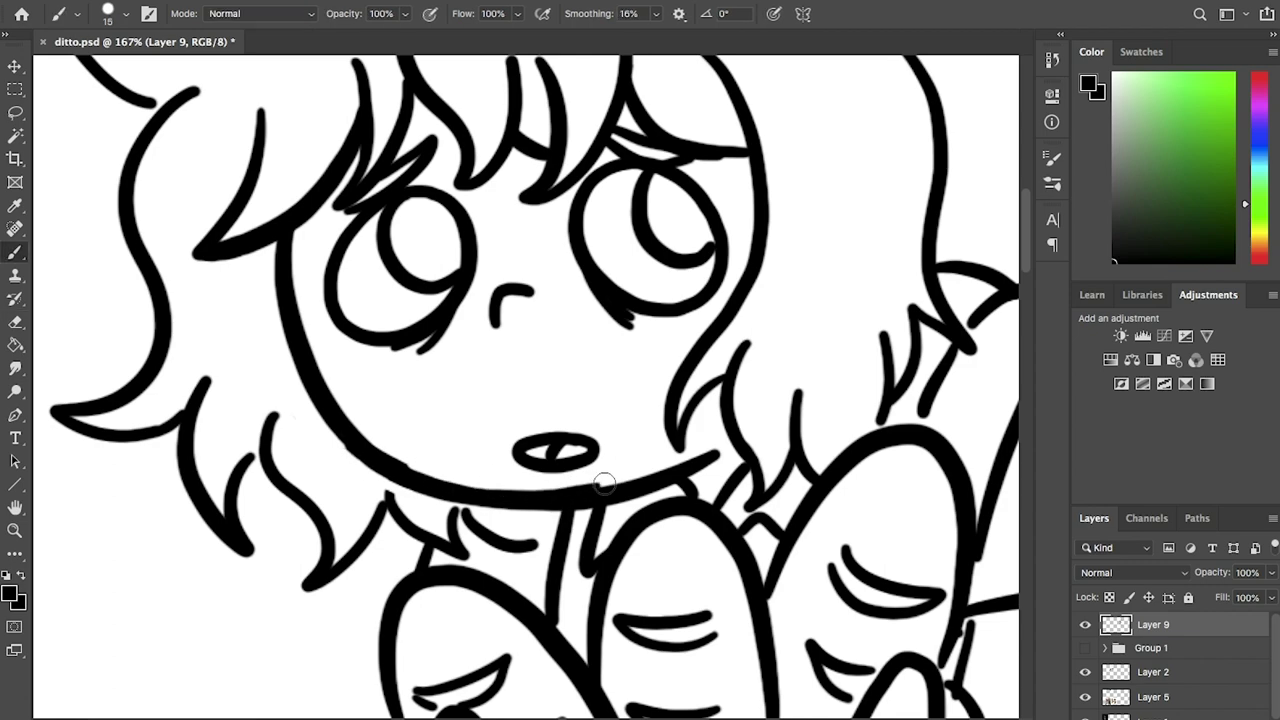
Touch up the hair lock beneath the jaw and the outline of the right eye.
scroll(420, 460, up, 2)
drag(340, 505, 366, 557)
scroll(634, 534, down, 3)
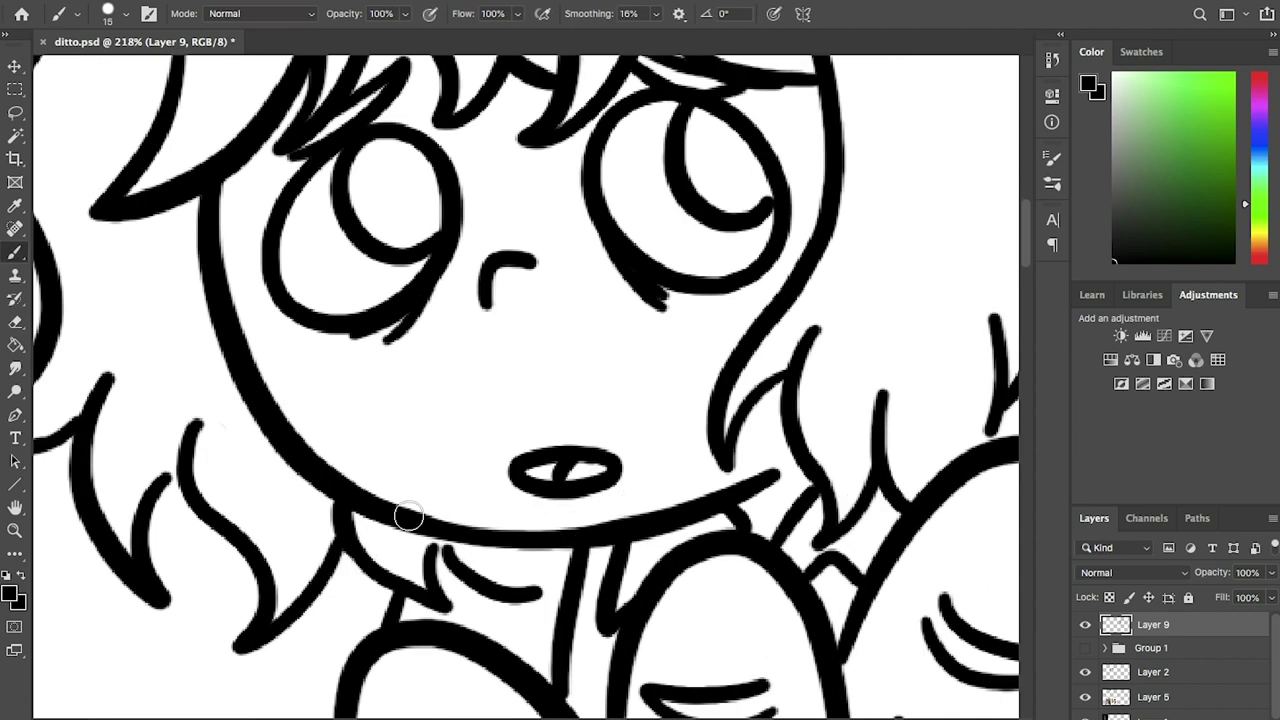
scroll(655, 452, down, 5)
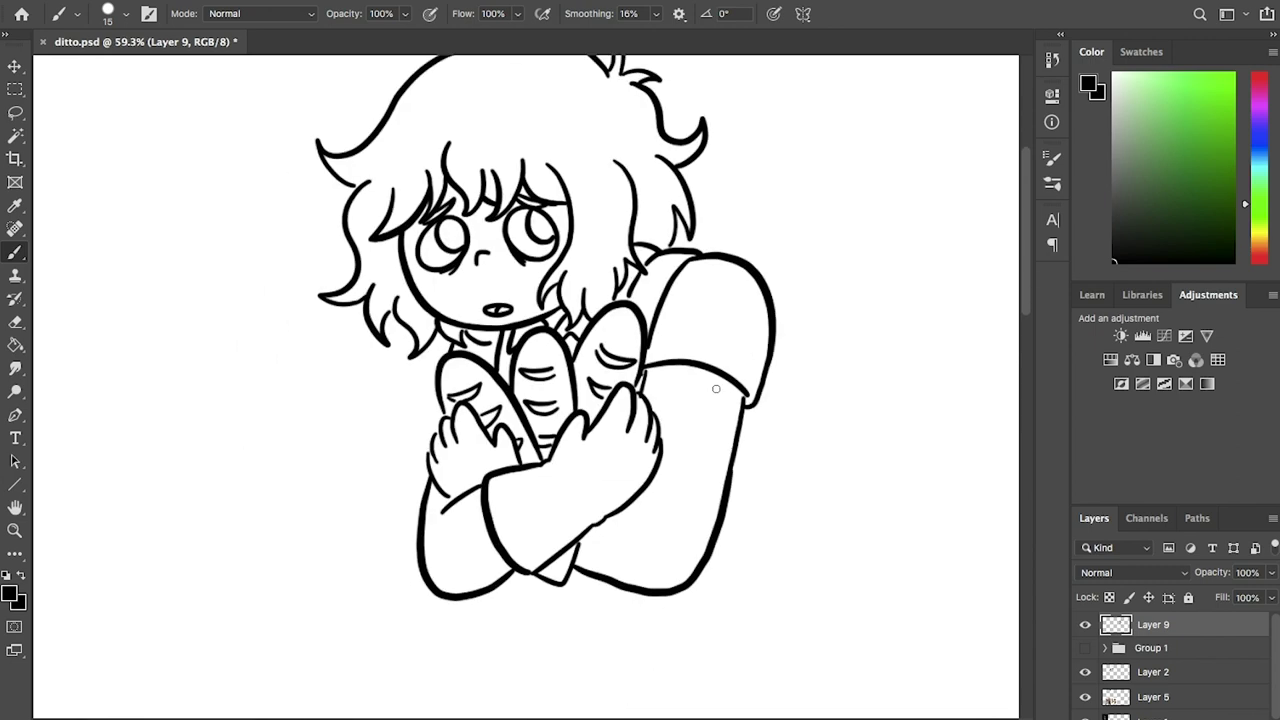
scroll(522, 145, up, 4)
key(e)
key(b)
drag(522, 145, 534, 183)
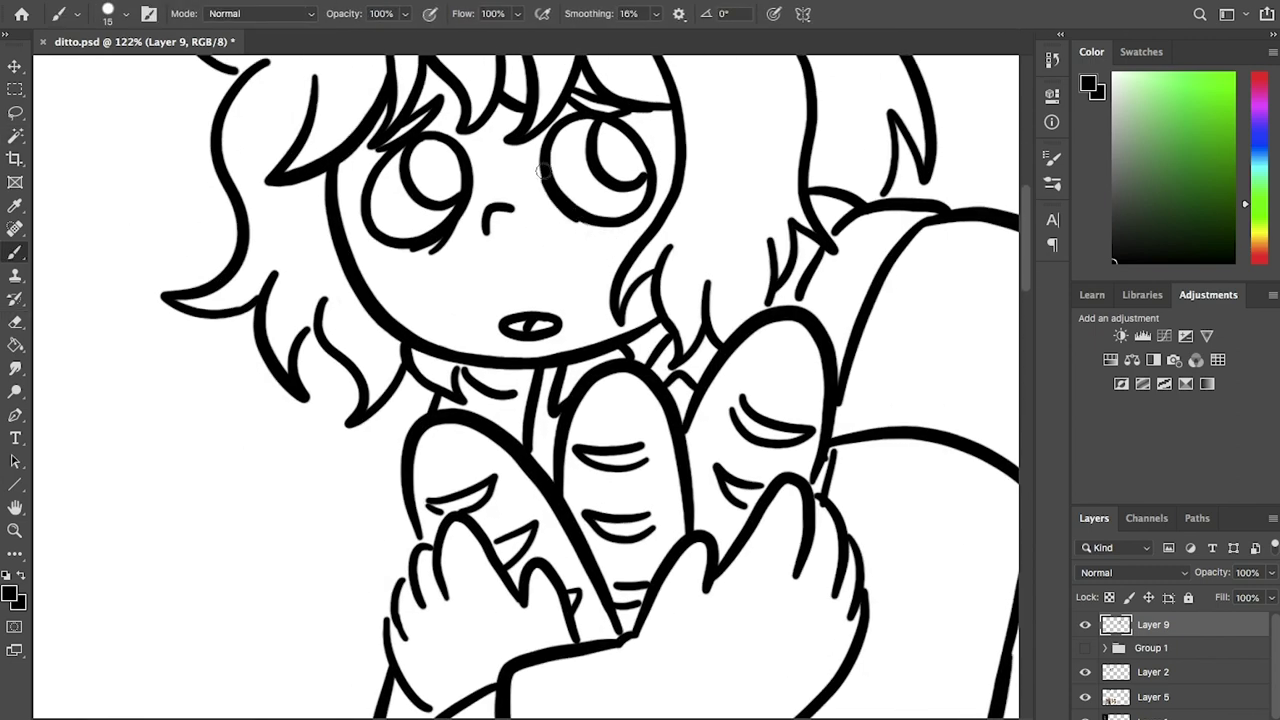
Ink the curved back below the sleeve and the double line of the apron's waist tie.
scroll(528, 563, down, 4)
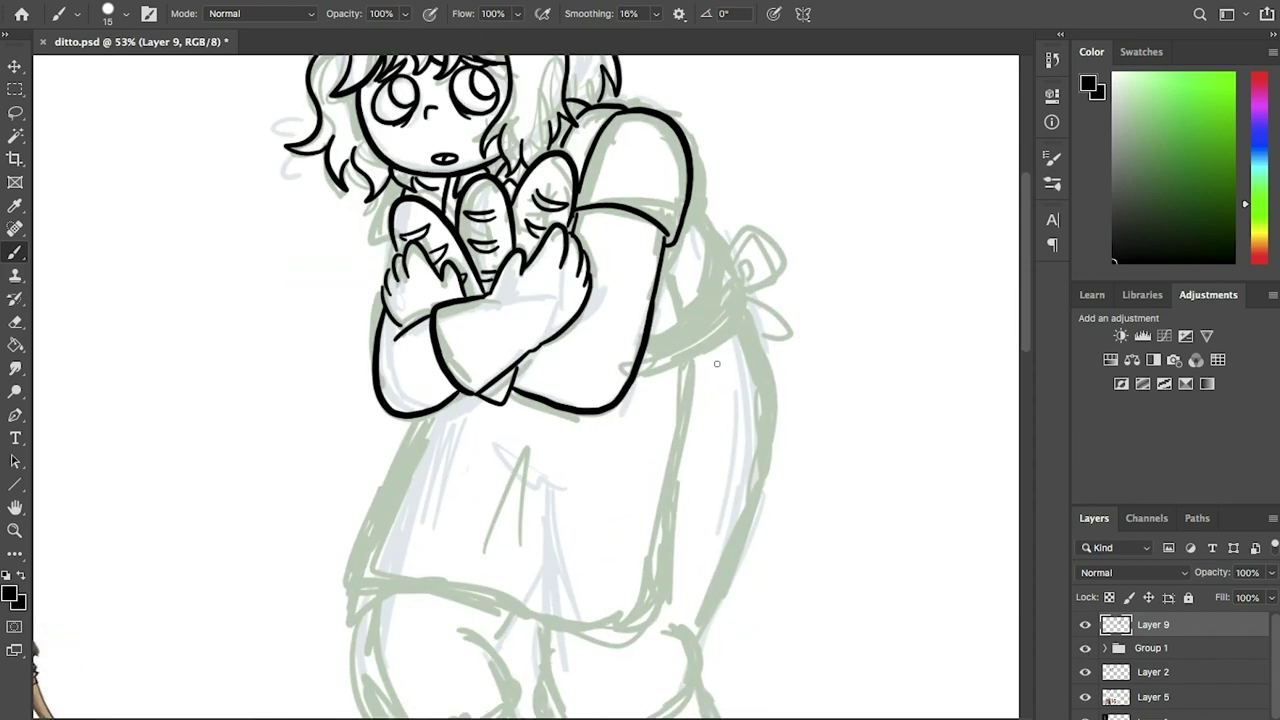
drag(707, 225, 715, 309)
key(ctrl+z)
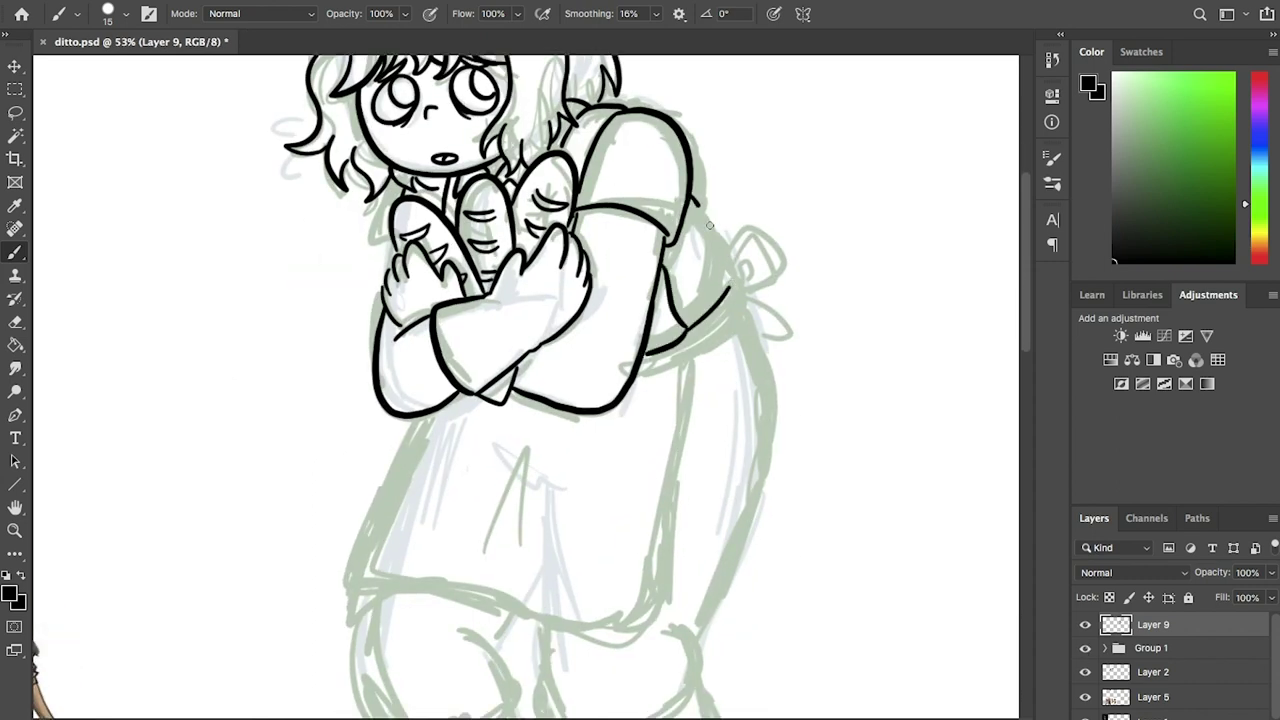
key(ctrl+z)
drag(690, 197, 719, 260)
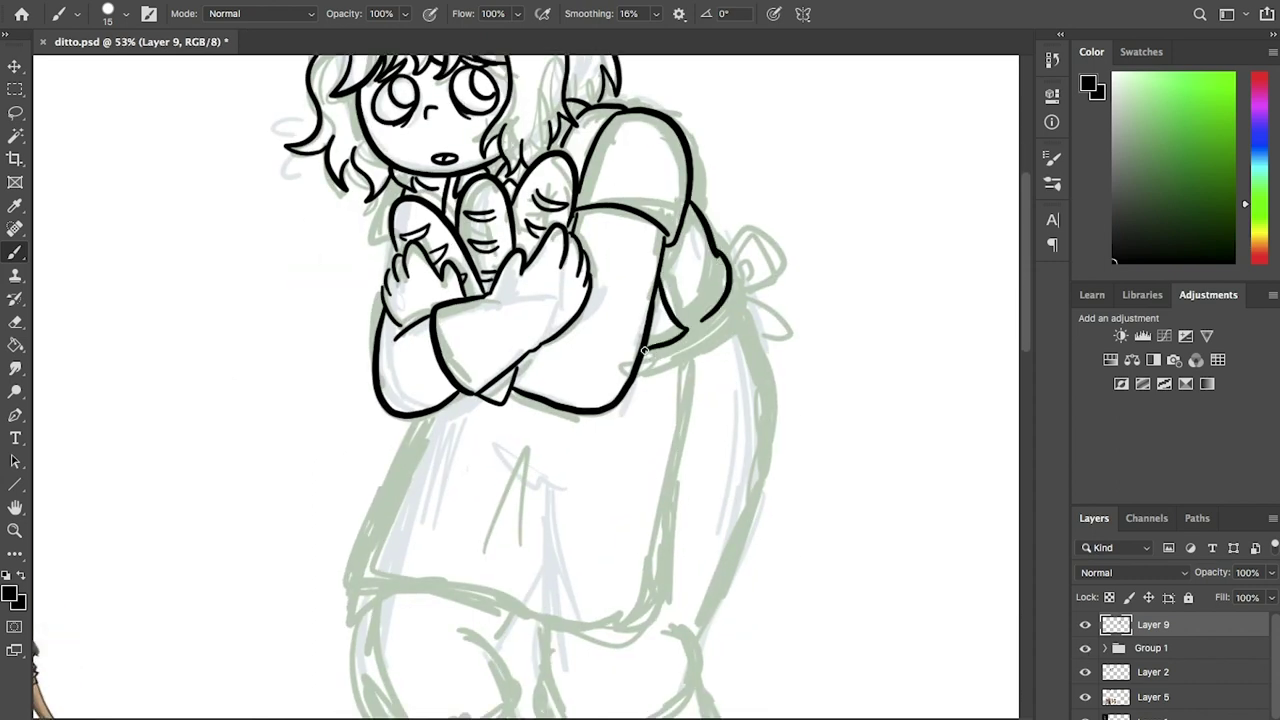
drag(735, 312, 648, 358)
drag(669, 429, 749, 319)
Ink the apron's side edge and hem, and add two fold lines at its centre.
drag(767, 245, 727, 497)
mouse_move(505, 305)
mouse_down()
mouse_move(718, 525)
mouse_move(424, 507)
mouse_move(733, 478)
mouse_up()
key(ctrl+z)
drag(613, 337, 556, 448)
drag(626, 342, 610, 452)
Ink the back contour below the waist, the puffed right trouser knee and the apron bow.
drag(818, 200, 770, 505)
drag(622, 528, 778, 582)
drag(753, 503, 778, 588)
drag(812, 178, 818, 186)
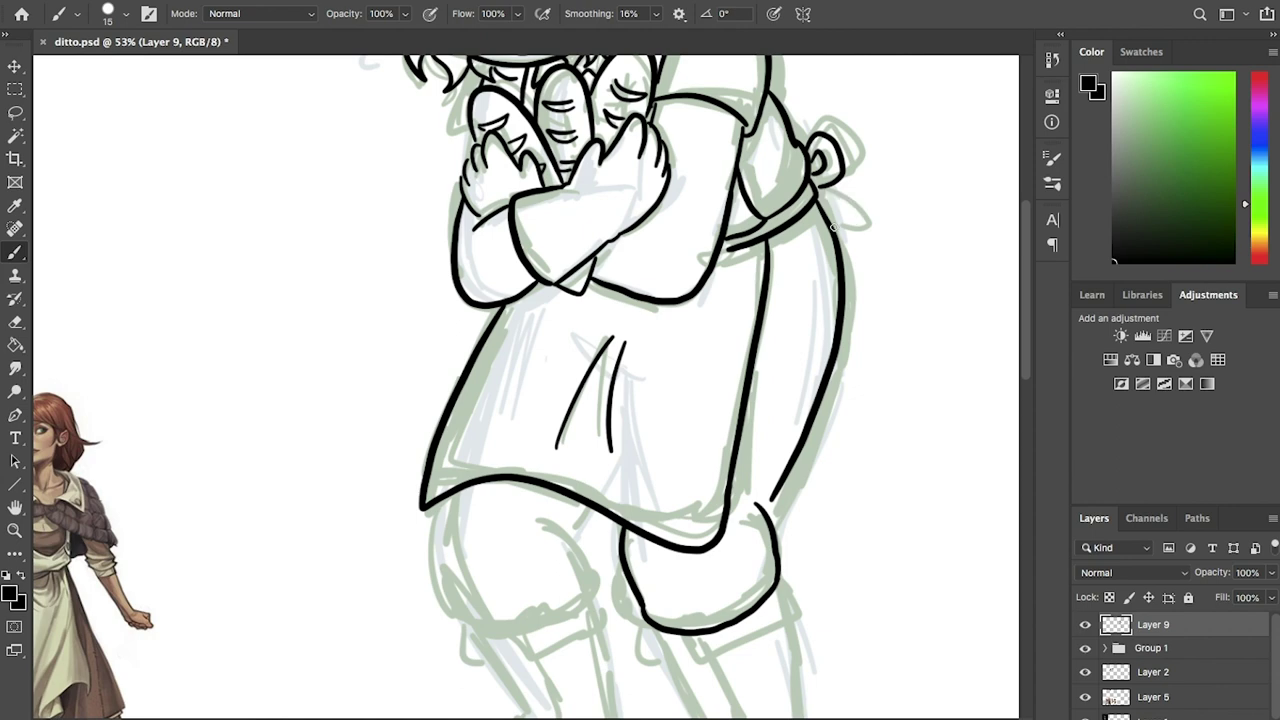
Ink the cuff and shaft of the right boot below the trouser leg.
scroll(829, 218, down, 5)
drag(712, 330, 624, 398)
drag(590, 368, 694, 578)
drag(716, 364, 680, 582)
Ink the puffed left trouser leg and the cuff of the left boot.
drag(366, 244, 402, 362)
drag(470, 256, 480, 358)
drag(392, 360, 488, 352)
drag(455, 397, 532, 352)
Ink the left boot's shaft, toe and heel.
mouse_move(410, 374)
mouse_down()
mouse_move(450, 456)
mouse_move(420, 570)
mouse_up()
drag(410, 570, 484, 550)
drag(520, 372, 552, 522)
drag(548, 530, 472, 556)
Ink the tongue edges and criss-cross laces on both boots, checking the outfit reference images.
drag(394, 366, 426, 404)
drag(418, 392, 480, 516)
drag(670, 398, 638, 512)
drag(268, 480, 948, 577)
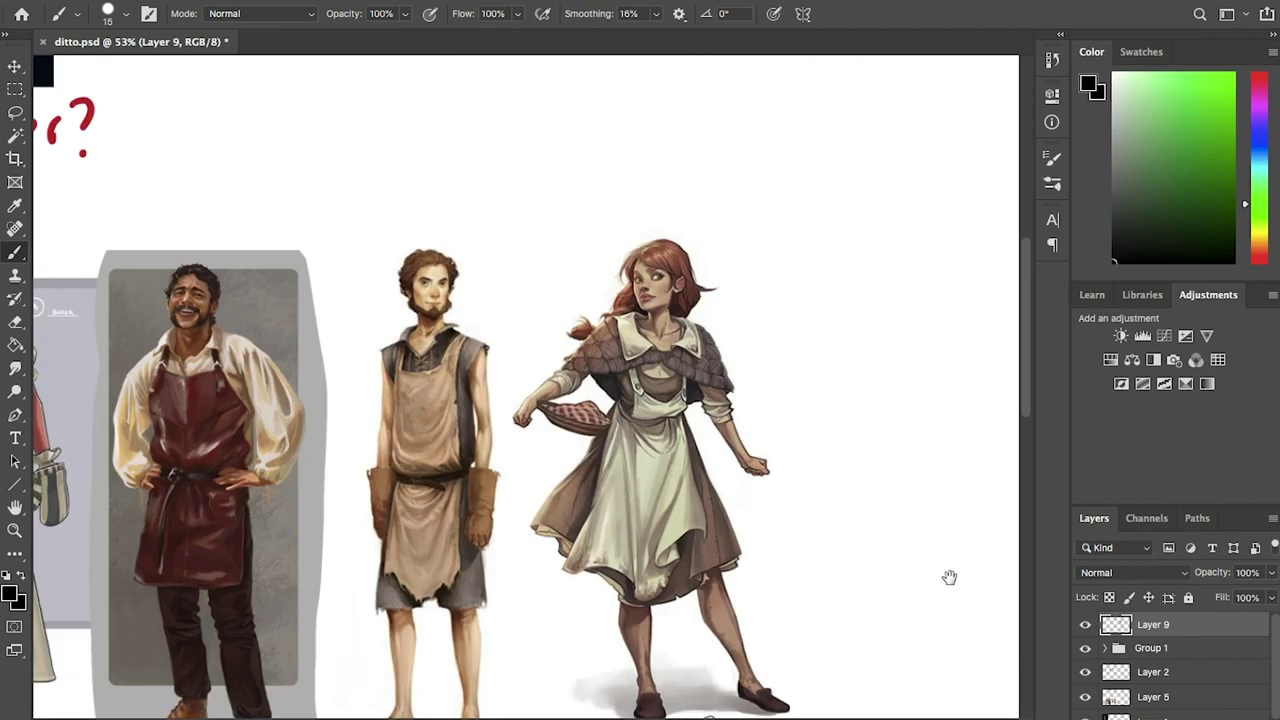
drag(727, 300, 22, 330)
drag(397, 506, 455, 456)
drag(462, 460, 455, 456)
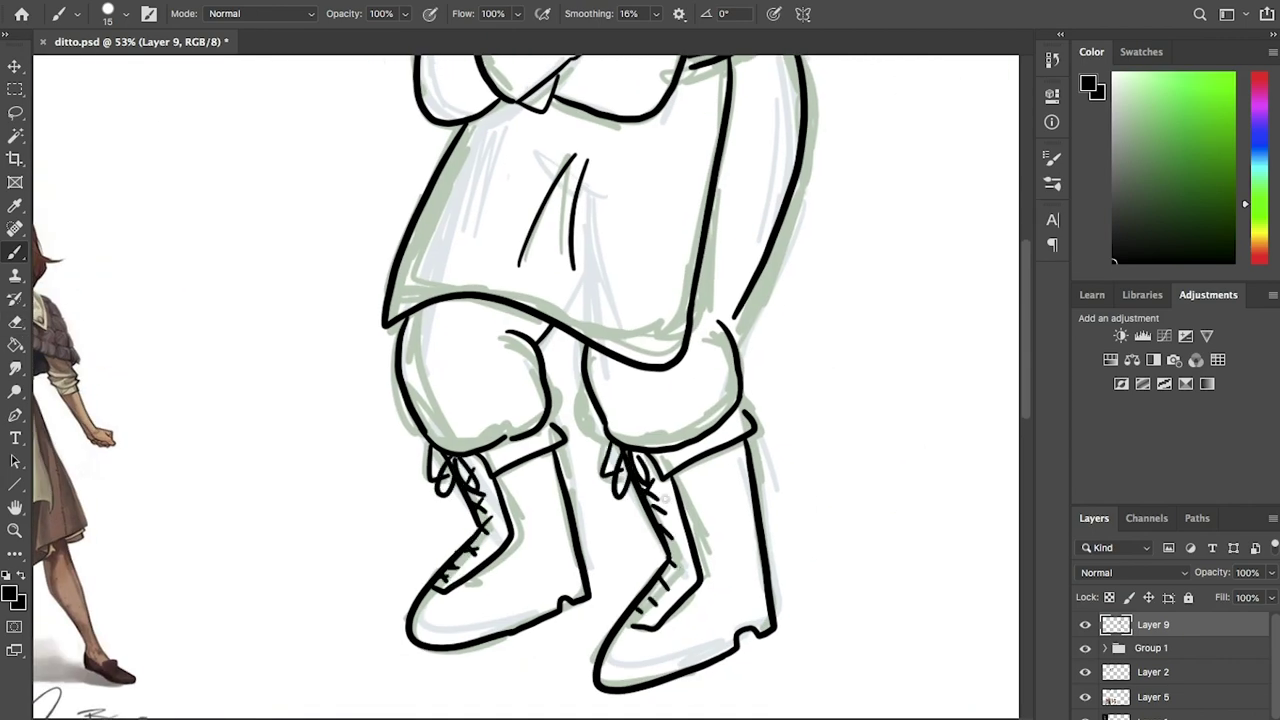
Hide the Group 1 sketch and fit the whole canvas in view to check the line art.
scroll(659, 596, up, 10)
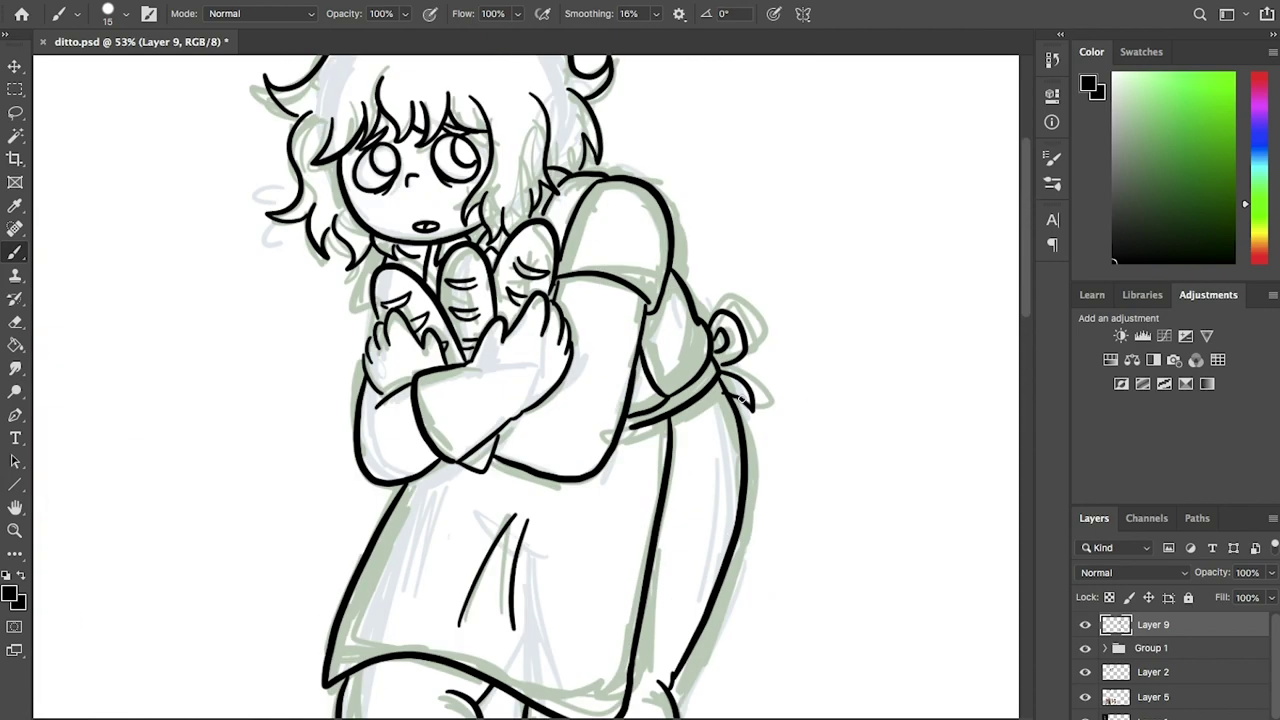
alt+scroll(737, 397, down, 3)
click(1085, 649)
key(ctrl+0)
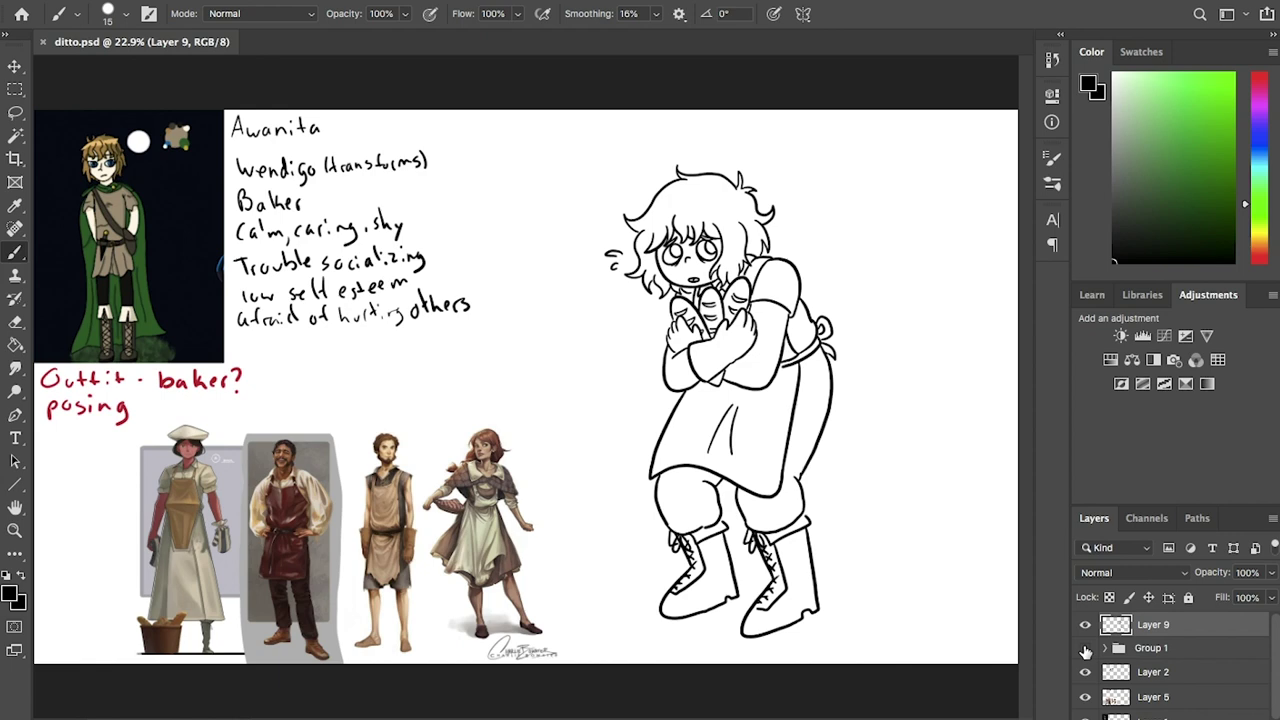
click(1086, 650)
On a new layer beneath the line art, draw a dark blue oval around the character and fill it.
key(ctrl+shift+alt+n)
click(1216, 162)
mouse_move(630, 160)
mouse_down()
mouse_move(790, 150)
mouse_move(600, 300)
mouse_move(820, 600)
mouse_up()
key(g)
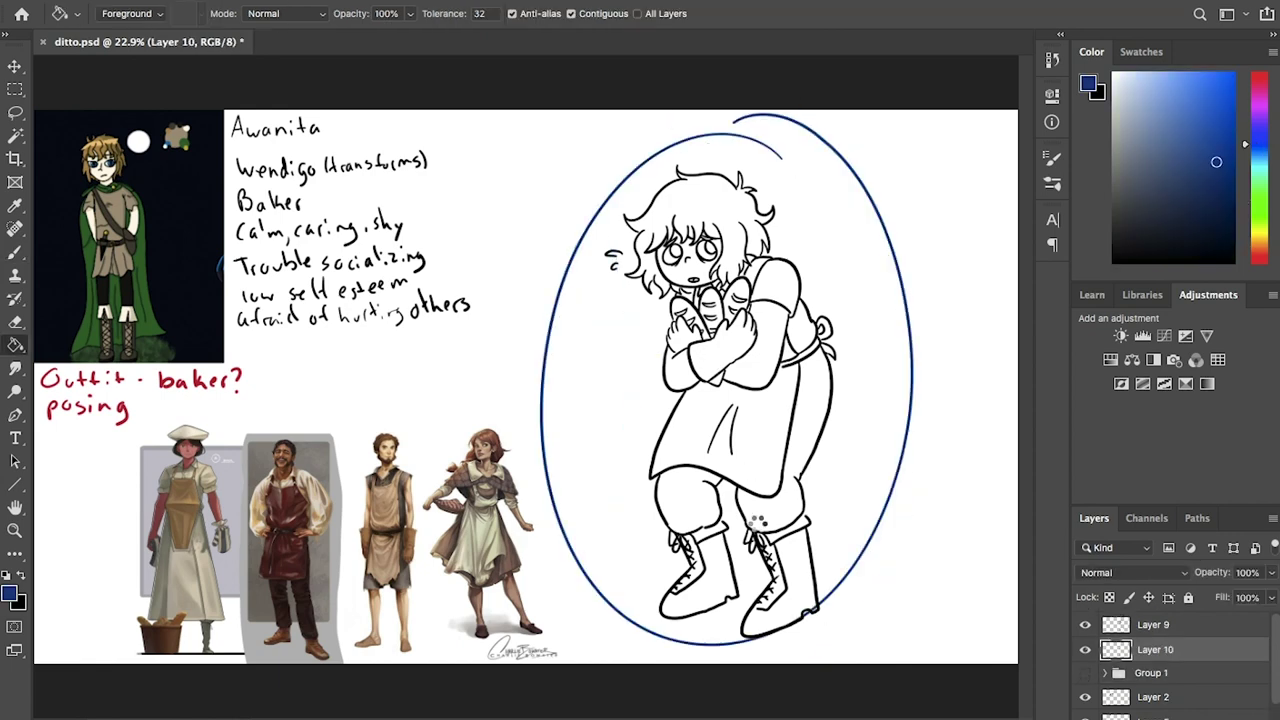
click(777, 437)
Erase the blue fill along the outside of the hair's left contour.
key(ctrl+1)
key(b)
scroll(577, 474, up, 2)
key(e)
mouse_move(485, 198)
mouse_down()
mouse_move(388, 260)
mouse_move(497, 254)
mouse_move(451, 274)
mouse_move(509, 314)
mouse_move(563, 386)
mouse_move(665, 405)
mouse_move(670, 490)
mouse_up()
key(b)
key(e)
scroll(670, 490, down, 5)
drag(490, 420, 563, 400)
Erase the blue fill along the outer left edge of the arm, apron and trouser leg.
scroll(563, 400, down, 3)
mouse_move(580, 270)
mouse_down()
mouse_move(565, 347)
mouse_move(538, 478)
mouse_up()
scroll(538, 478, down, 5)
mouse_move(548, 205)
mouse_down()
mouse_move(529, 491)
mouse_move(628, 541)
mouse_up()
scroll(628, 541, down, 5)
drag(550, 135, 370, 540)
scroll(370, 540, down, 5)
drag(335, 310, 438, 647)
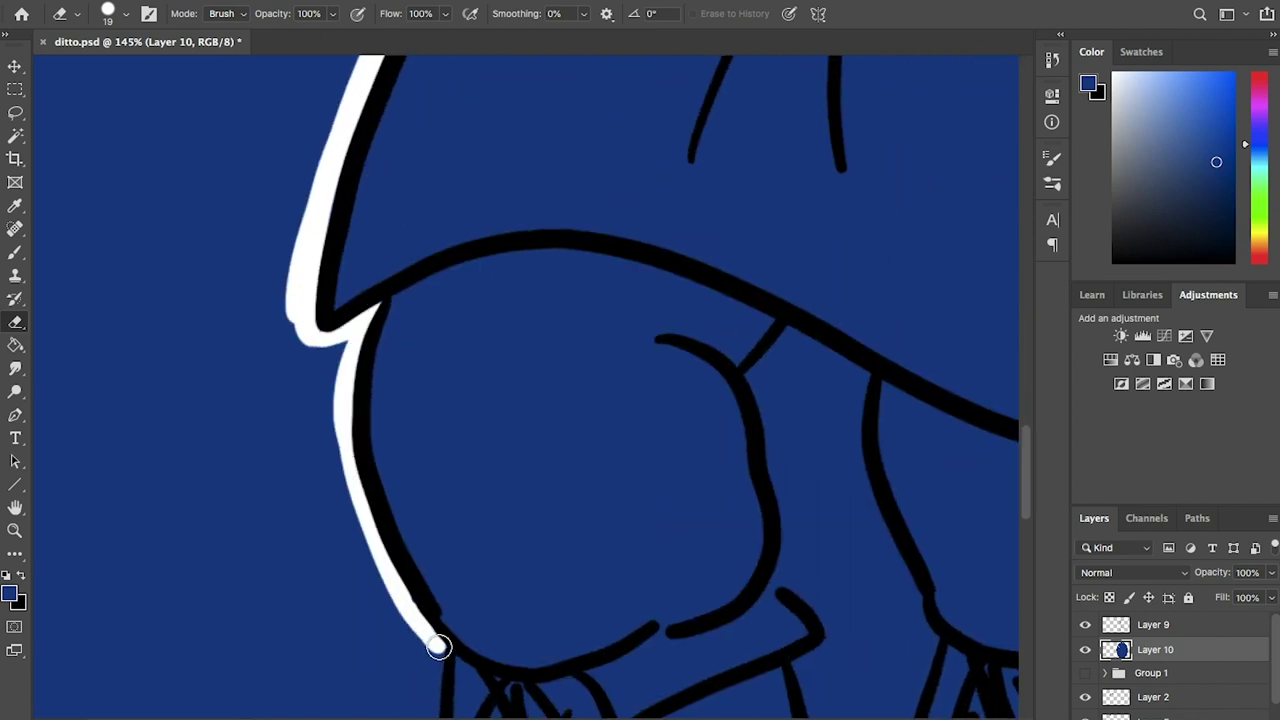
On Layer 9, patch the black outline where the left trouser leg meets its cuff.
scroll(438, 647, down, 3)
key(x)
click(1153, 628)
key(b)
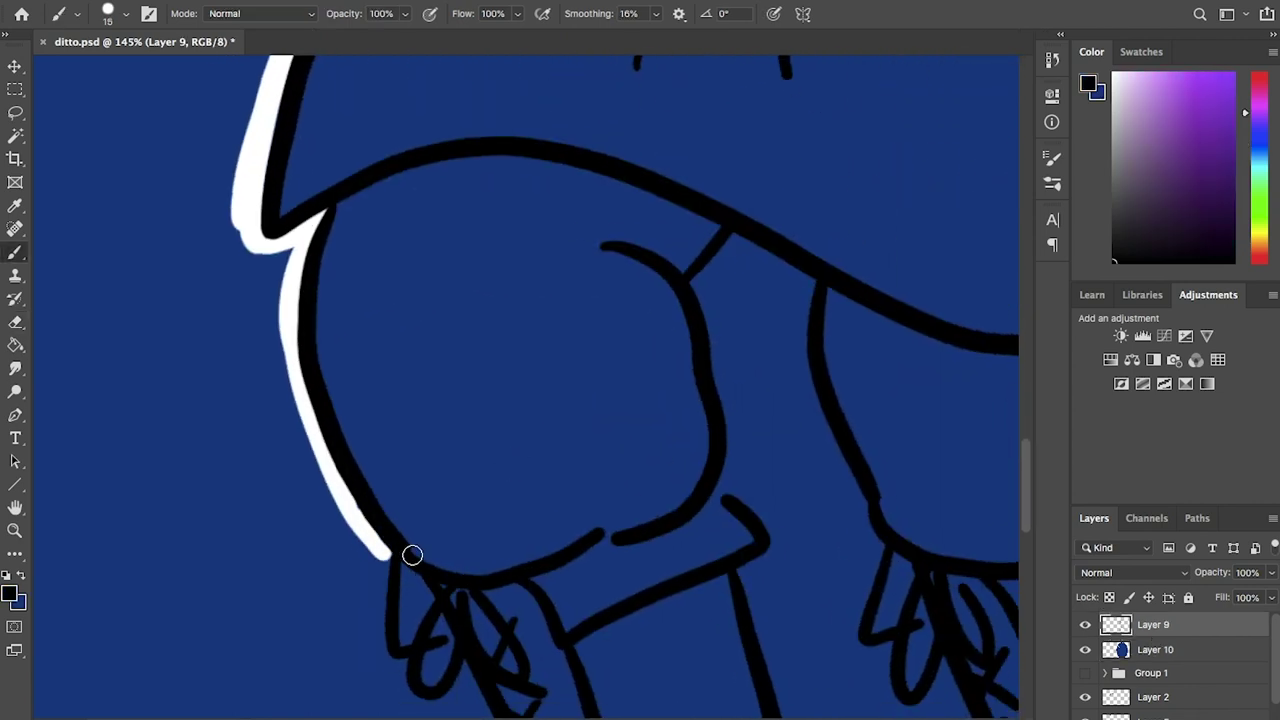
Erase the blue fill on Layer 10 along the left boot's laces, toe and sole.
key(e)
scroll(343, 271, down, 5)
key(alt+bracketleft)
drag(335, 380, 455, 575)
scroll(455, 575, down, 5)
mouse_move(478, 204)
mouse_down()
mouse_move(244, 485)
mouse_move(728, 457)
mouse_move(806, 400)
mouse_up()
key(alt+bracketright)
key(alt+bracketleft)
Erase the blue fill between the legs, up the back of the left boot and down the right leg's inner edge.
scroll(806, 400, up, 3)
scroll(806, 400, right, 4)
drag(548, 575, 470, 268)
scroll(470, 268, up, 8)
mouse_move(378, 172)
mouse_down()
mouse_move(382, 395)
mouse_move(417, 486)
mouse_move(469, 218)
mouse_move(512, 400)
mouse_move(569, 458)
mouse_move(550, 520)
mouse_up()
Erase the blue fill outside the right boot's laces, front, toe and sole.
key(b)
key(x)
scroll(550, 520, down, 5)
key(e)
drag(429, 300, 470, 385)
scroll(470, 385, down, 5)
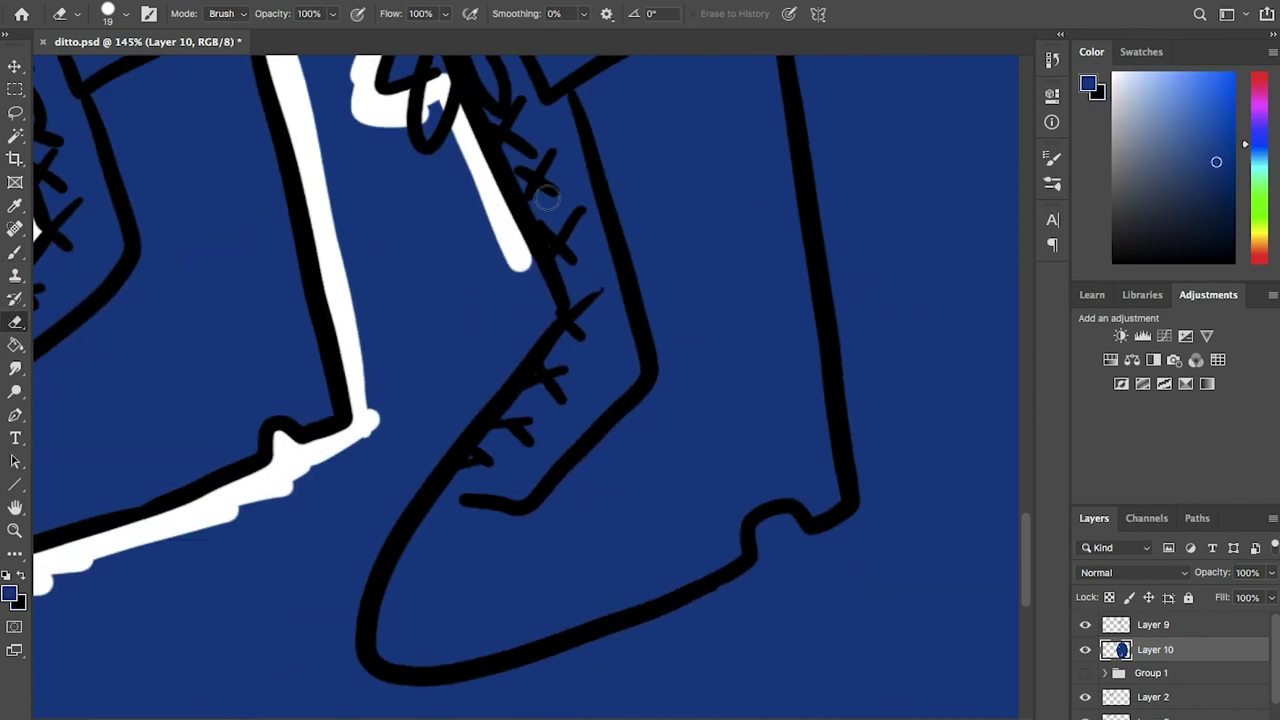
scroll(543, 186, down, 5)
drag(344, 520, 723, 380)
scroll(723, 380, up, 3)
scroll(723, 380, right, 4)
On Layer 9, draw a black line closing the notch in front of the right boot's heel.
key(alt+bracketright)
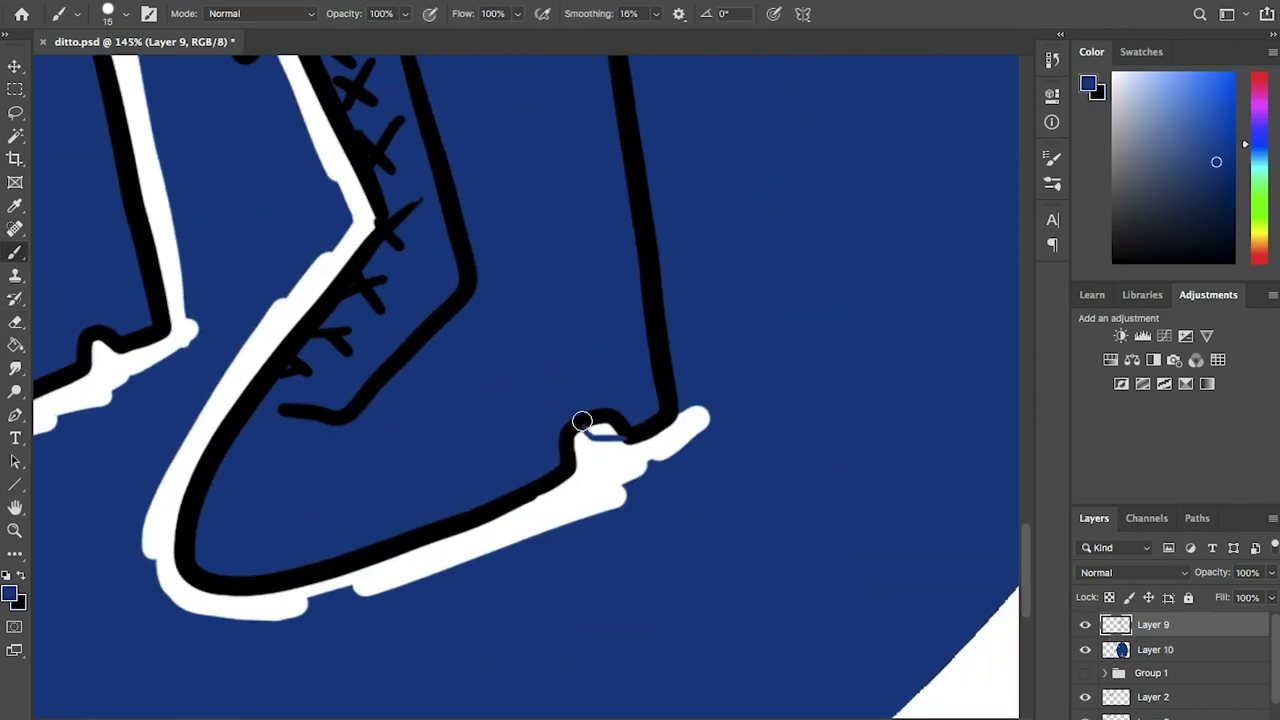
key(b)
key(x)
drag(586, 423, 563, 333)
key(alt+bracketleft)
Erase the blue fill on Layer 10 outside the right boot's heel, the right trouser leg and the apron bow.
scroll(630, 390, right, 5)
key(e)
key(x)
scroll(523, 500, up, 8)
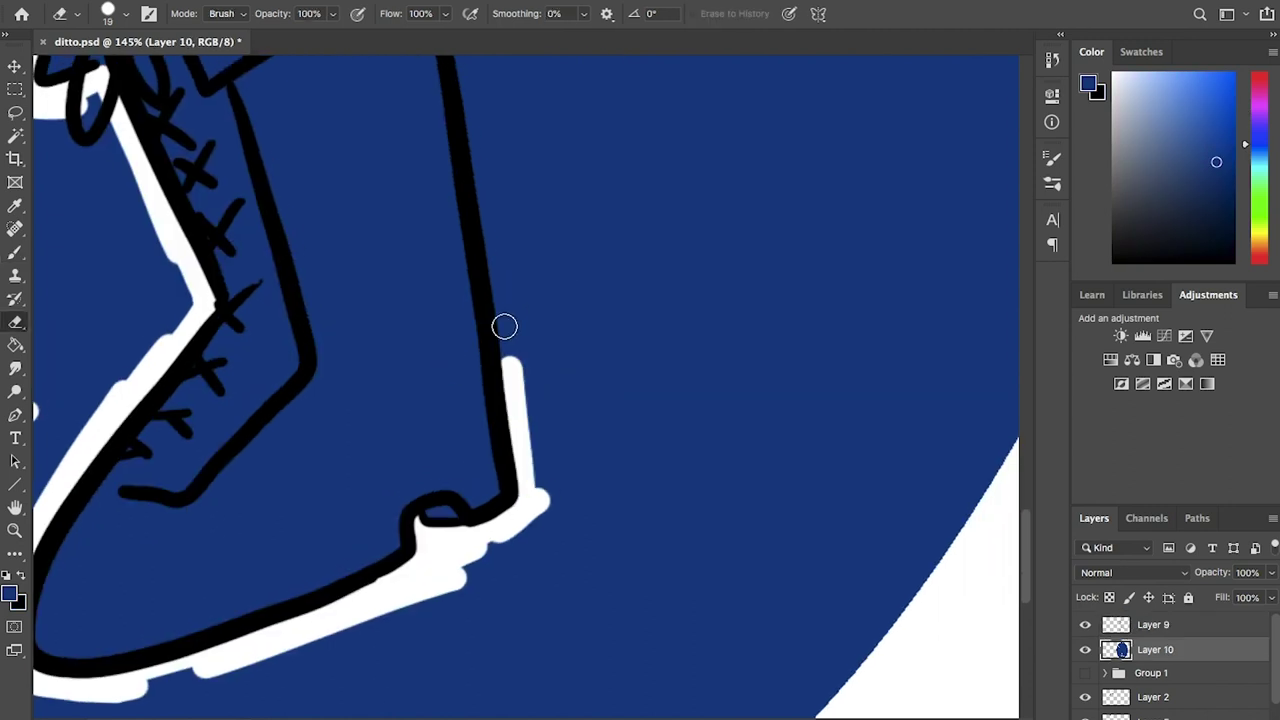
scroll(455, 303, up, 10)
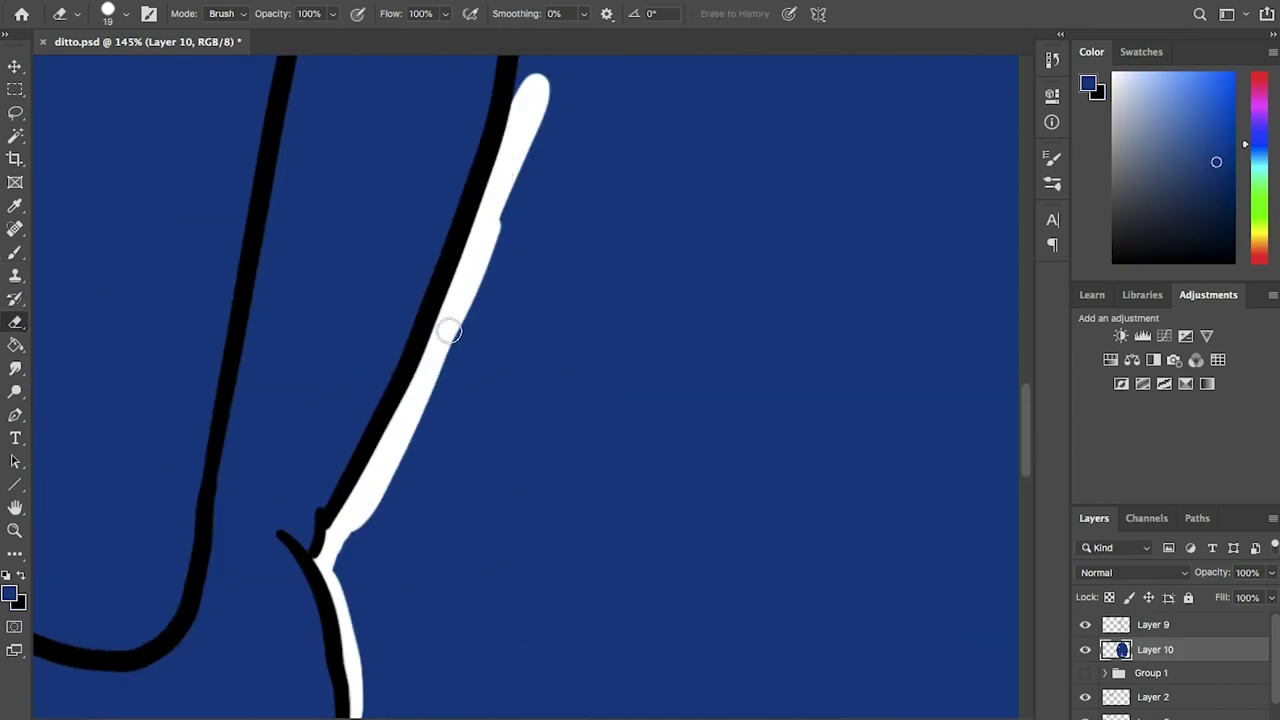
mouse_move(434, 466)
mouse_down()
mouse_move(413, 286)
mouse_move(340, 262)
mouse_up()
scroll(429, 366, up, 5)
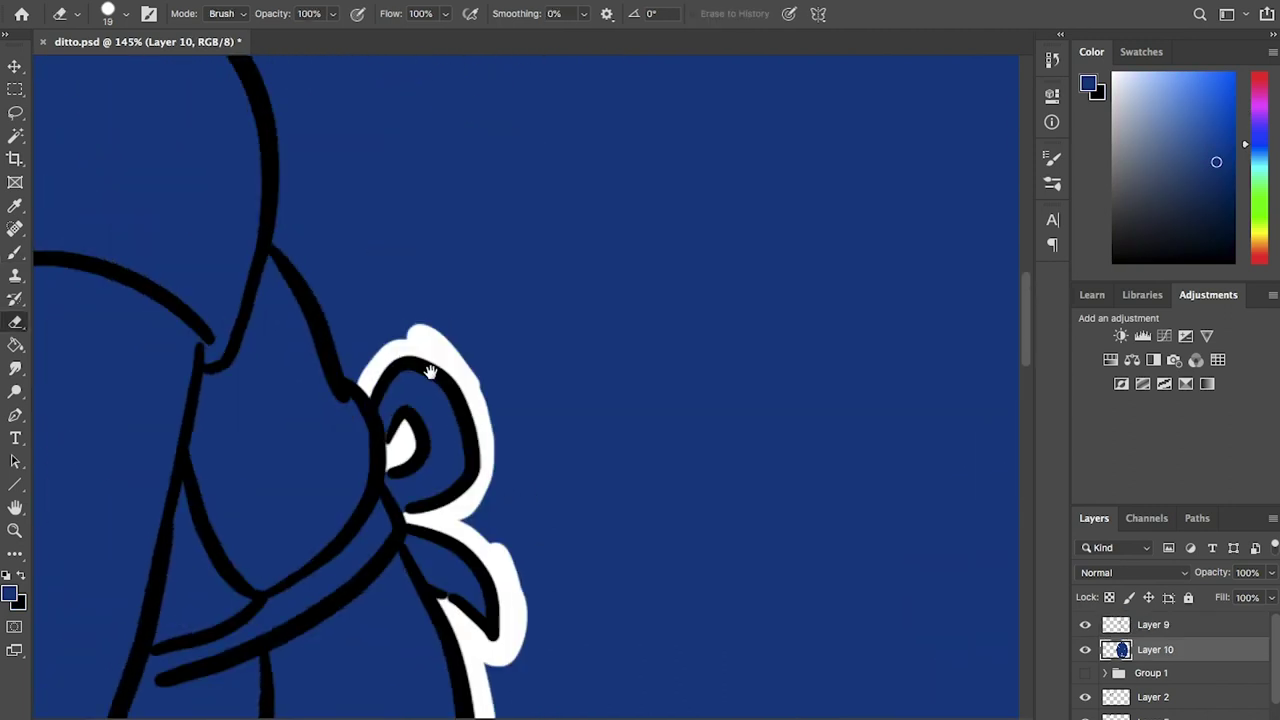
Erase the blue fill along the outside of the back and shoulder up to the hair's right side.
mouse_move(238, 190)
mouse_down()
mouse_move(221, 262)
mouse_move(490, 430)
mouse_up()
scroll(514, 506, up, 5)
drag(375, 480, 415, 165)
scroll(415, 165, up, 3)
mouse_move(305, 260)
mouse_down()
mouse_move(460, 320)
mouse_move(288, 210)
mouse_up()
Erase the blue fill along the outside of the hair, across the crown to the left side.
scroll(288, 210, left, 5)
mouse_move(391, 330)
mouse_down()
mouse_move(391, 228)
mouse_move(430, 210)
mouse_up()
scroll(430, 210, left, 5)
mouse_move(606, 260)
mouse_down()
mouse_move(547, 236)
mouse_move(278, 210)
mouse_move(280, 255)
mouse_up()
scroll(280, 255, left, 5)
drag(500, 125, 157, 343)
Erase the blue fill around the two sweat marks and clear the leftover blue outside the figure.
scroll(157, 343, down, 3)
mouse_move(200, 230)
mouse_down()
mouse_move(289, 366)
mouse_move(280, 505)
mouse_up()
key(2)
key(q)
key(q)
key(w)
scroll(291, 171, down, 5)
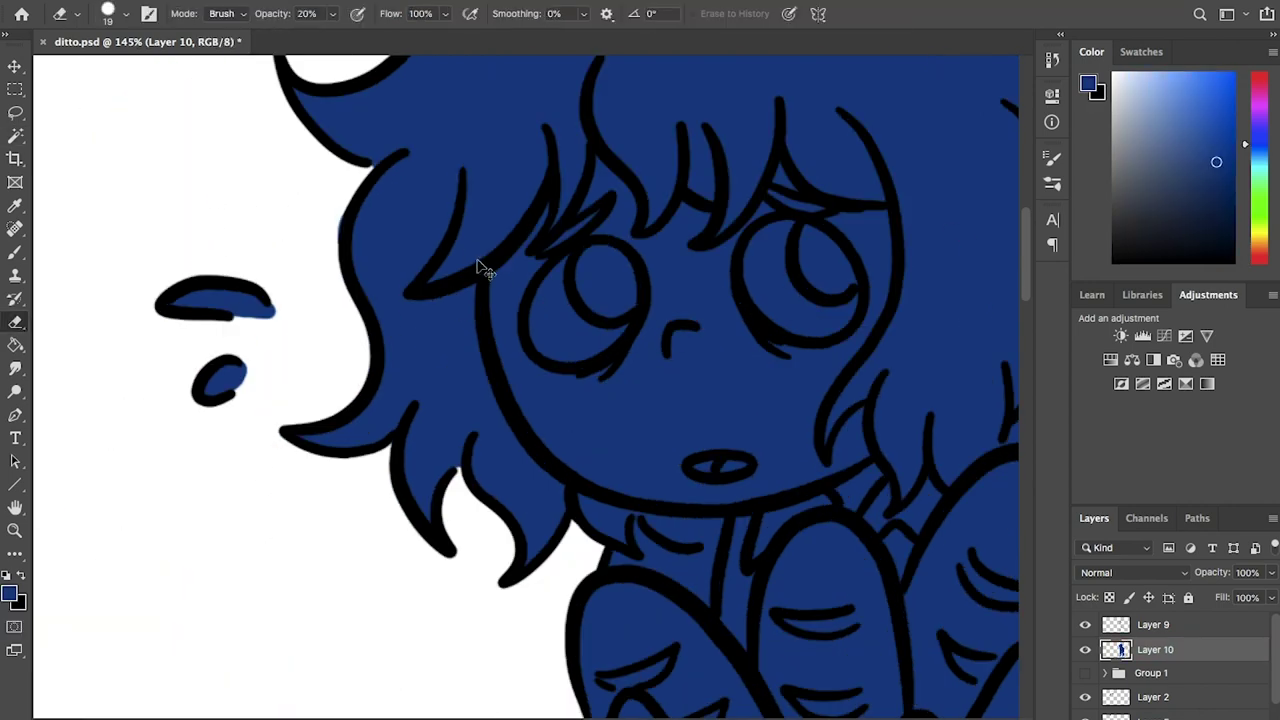
Fill the background with green and tidy the blue base inside the sweat marks on Layer 10.
key(g)
click(636, 453)
scroll(636, 453, up, 5)
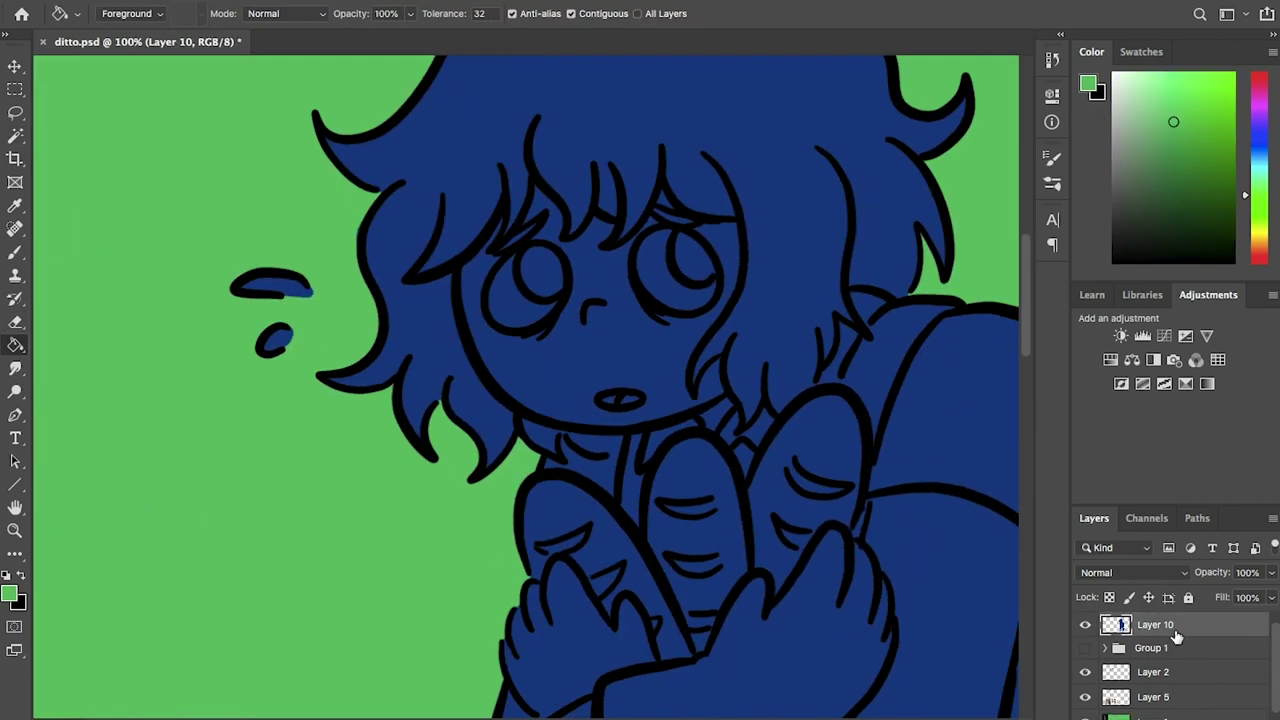
key(e)
key(x)
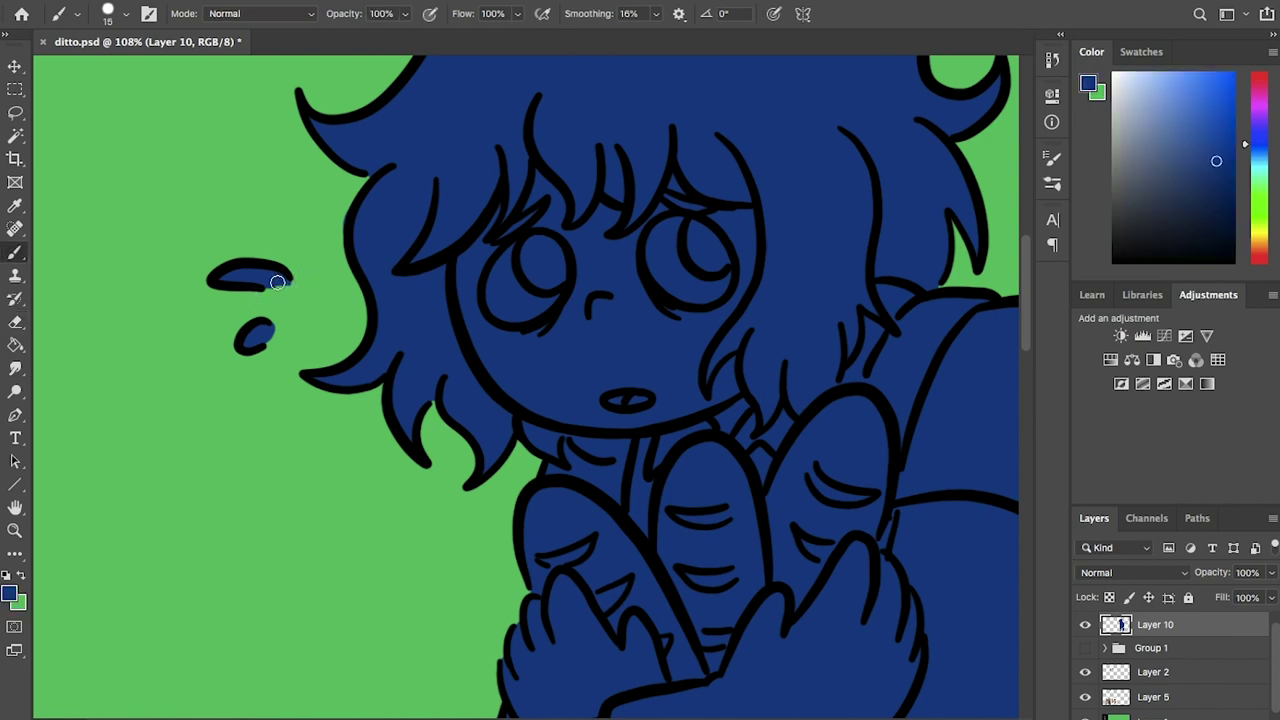
scroll(331, 287, up, 3)
scroll(609, 694, down, 15)
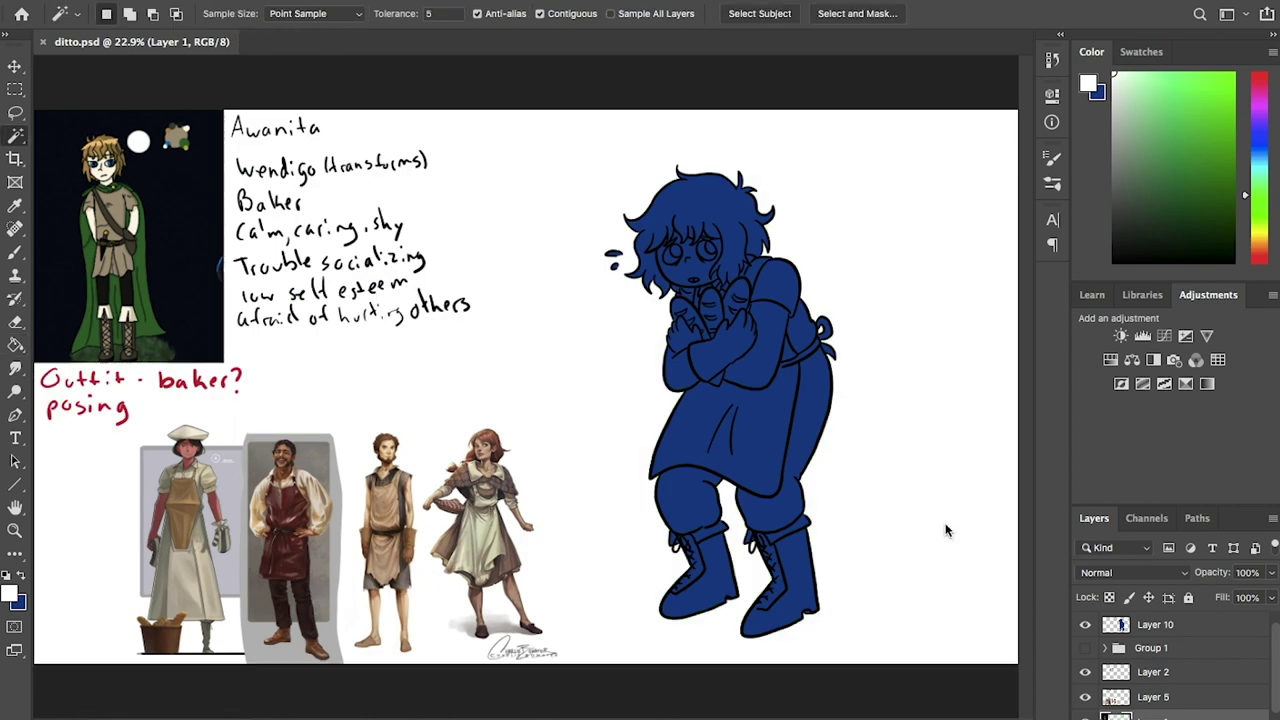
Lock the transparent pixels of Layer 10 and hide Layer 2.
scroll(1150, 660, up, 1)
click(1155, 649)
click(1109, 597)
click(1085, 624)
click(1085, 624)
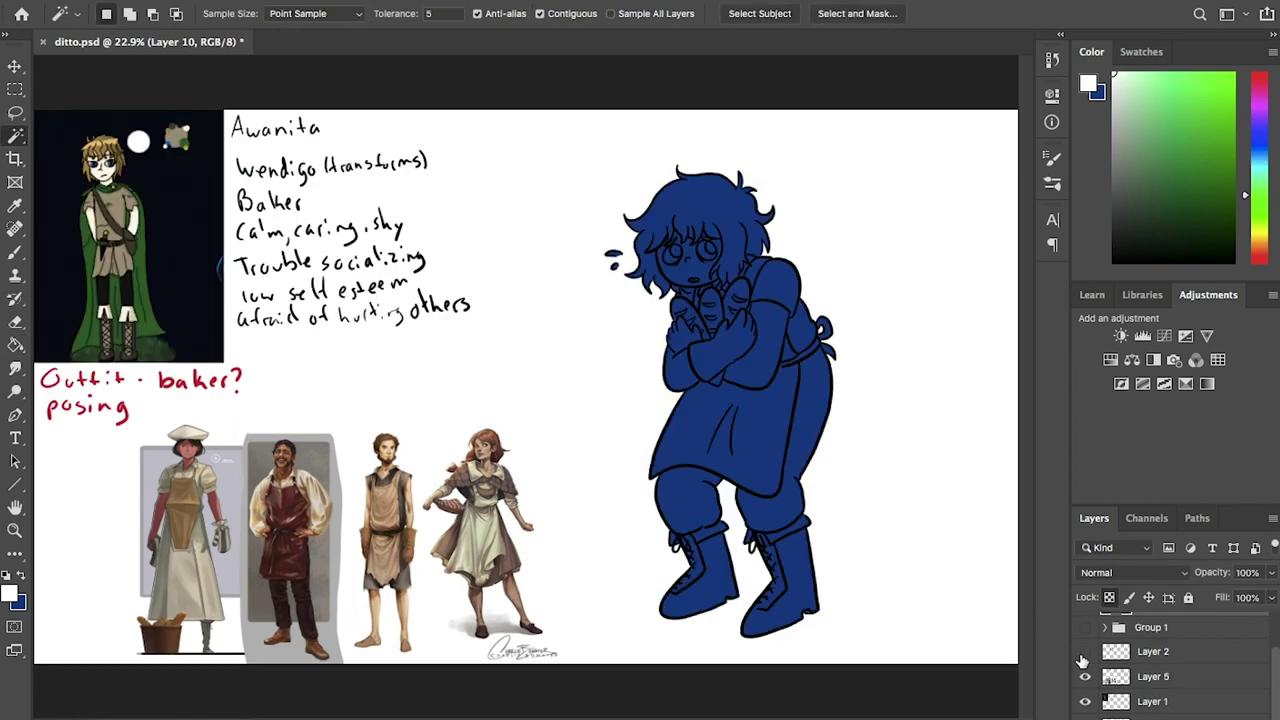
scroll(1150, 660, down, 2)
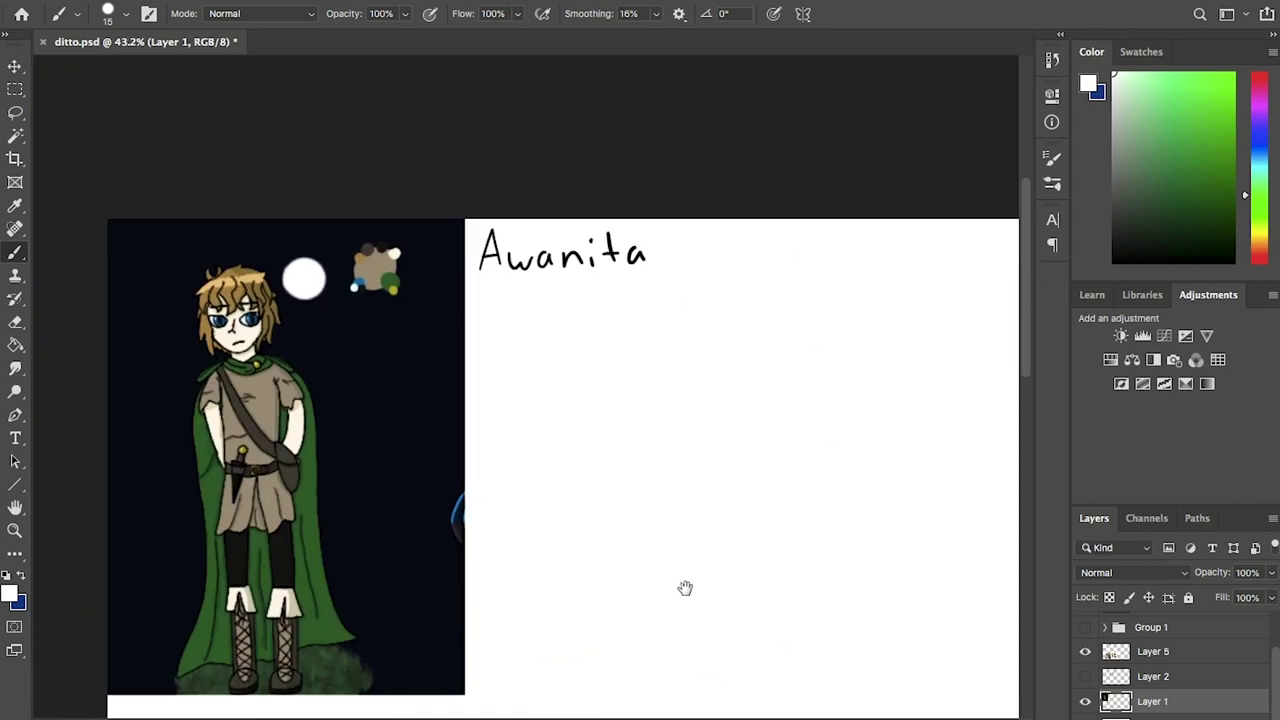
Write "Old" in black beside the reference with a cream skin swatch next to it, and fill the background dark purple.
scroll(686, 591, up, 2)
alt+click(326, 189)
key(d)
drag(572, 293, 606, 316)
key(x)
mouse_move(640, 290)
mouse_down()
mouse_move(648, 316)
mouse_move(690, 255)
mouse_up()
key(g)
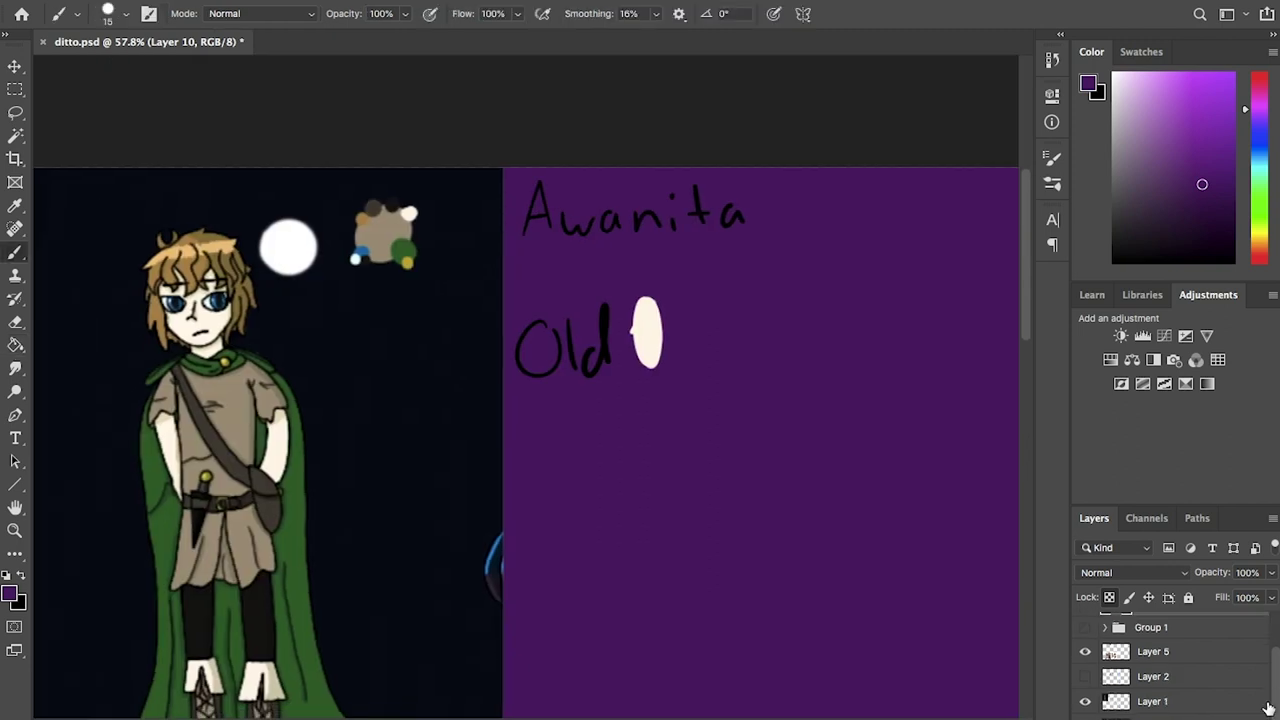
On Layer 1, paint blue, golden-brown, taupe and green swatches sampled from the reference beside the "Old" label.
click(1200, 701)
alt+click(362, 254)
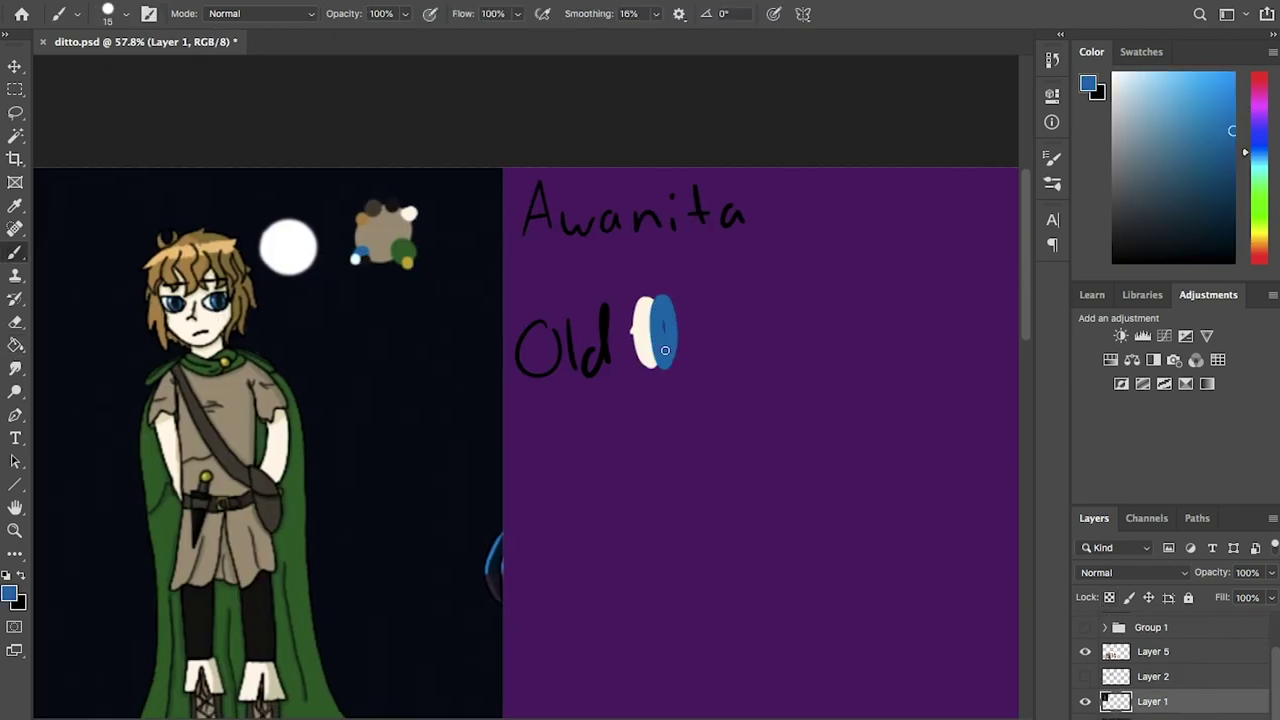
alt+click(208, 261)
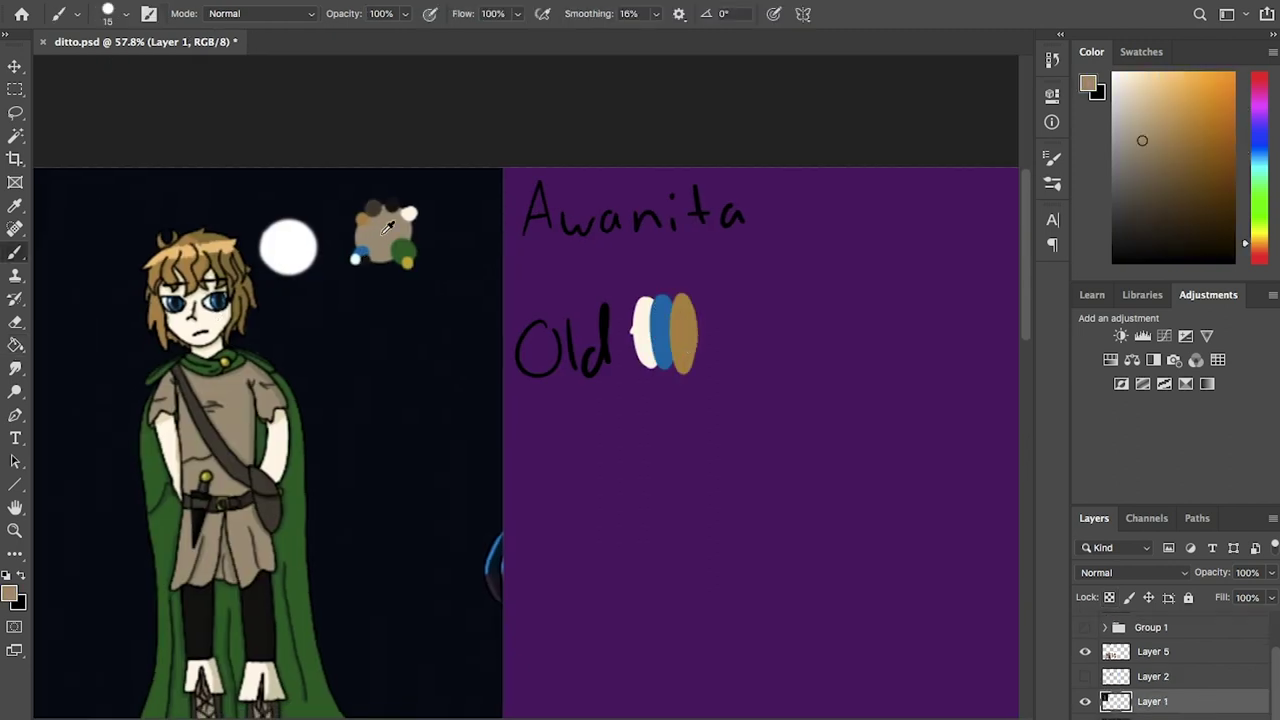
alt+click(668, 433)
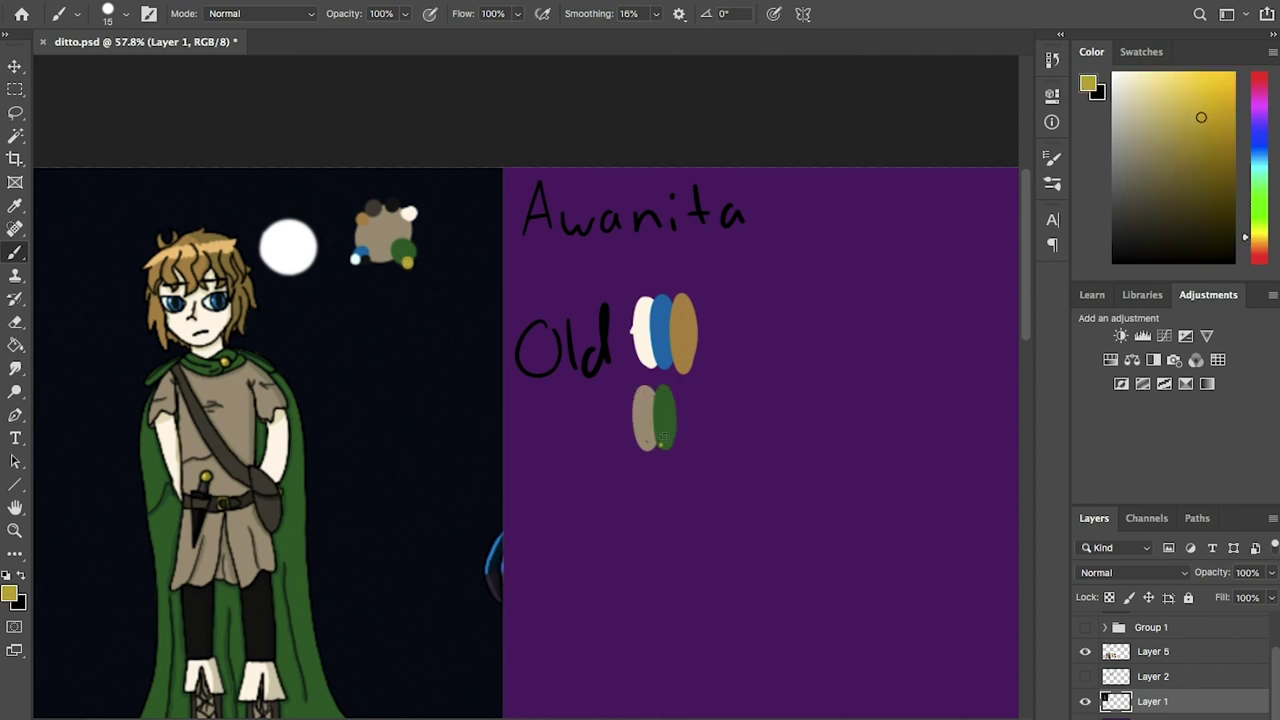
Complete the old palette with yellow, dark brown, black, cream and taupe swatches sampled from the reference outfit.
alt+click(372, 205)
scroll(675, 414, down, 5)
scroll(675, 414, left, 2)
drag(727, 296, 723, 352)
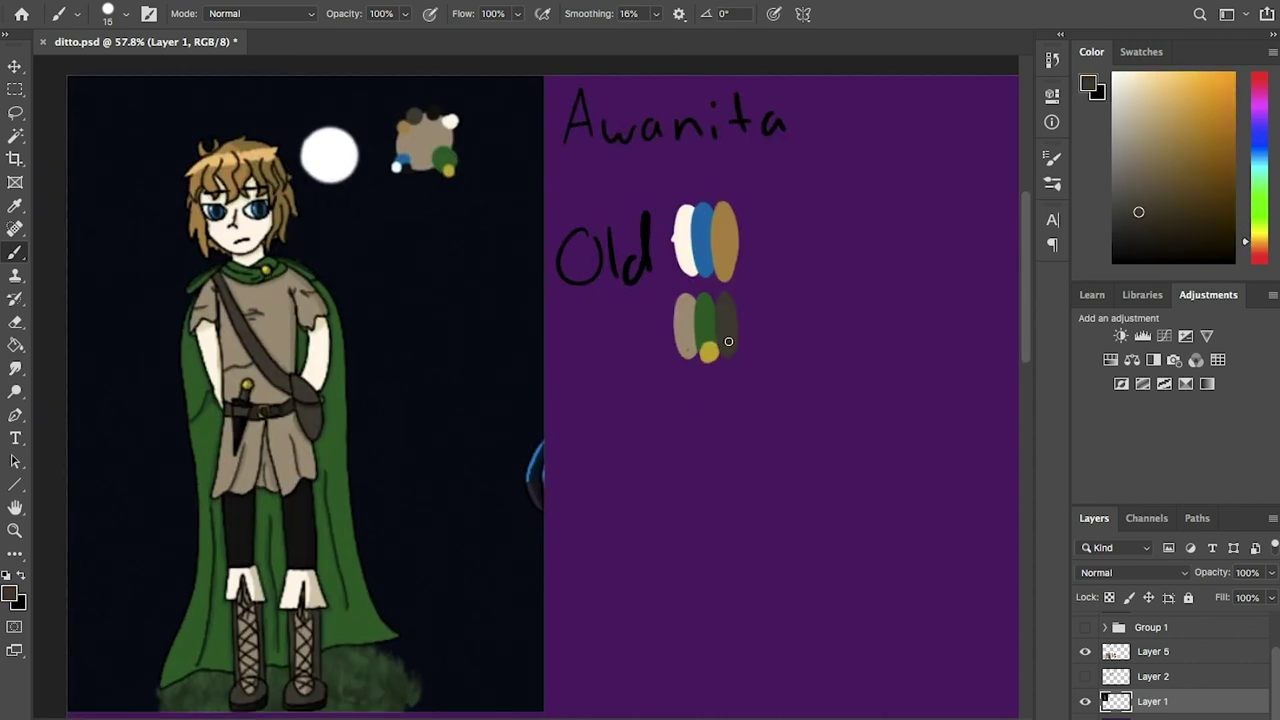
alt+click(745, 352)
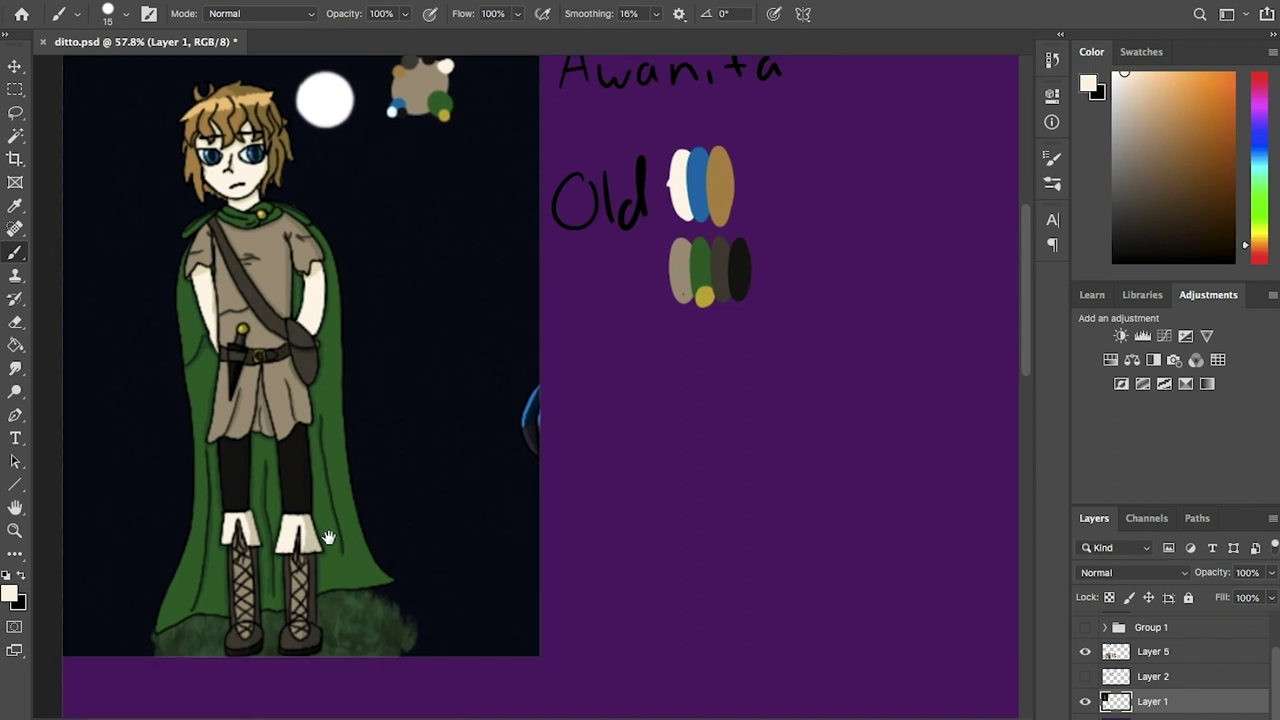
scroll(730, 300, down, 3)
alt+click(729, 293)
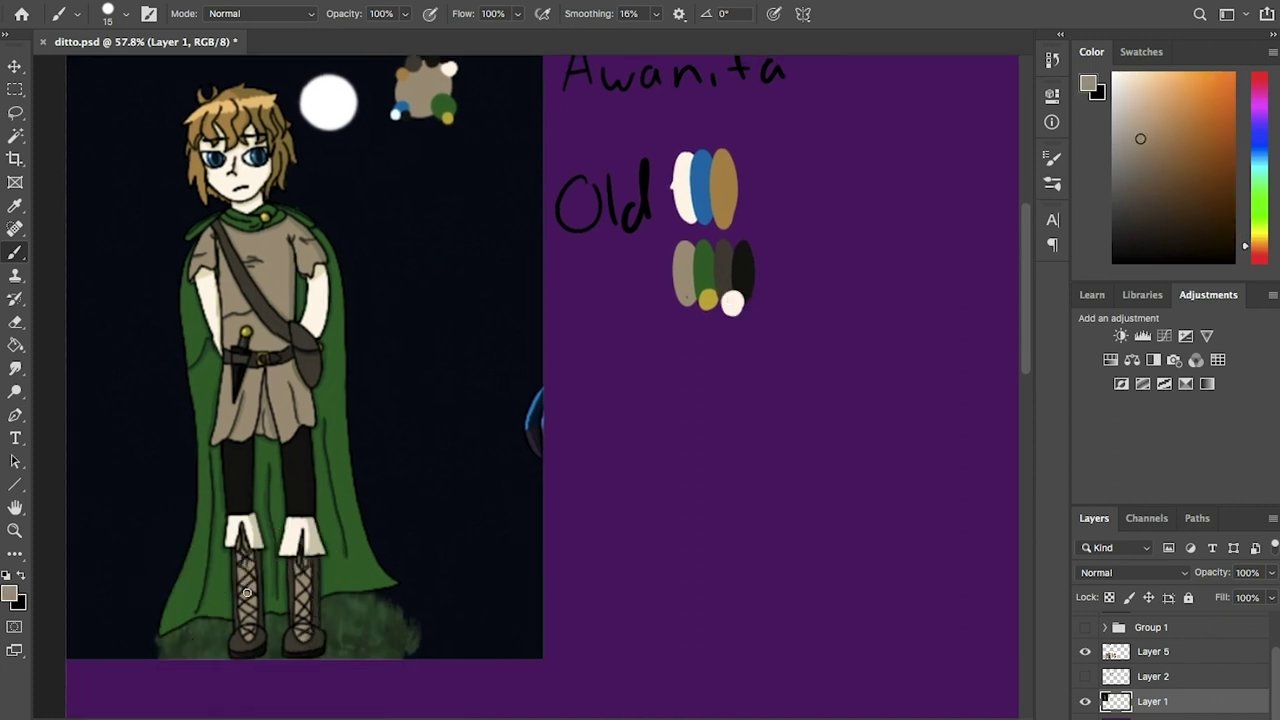
scroll(771, 350, down, 5)
On Layer 10, paint the face, fringe, baguettes and left hand cream with a 62 px brush.
click(1168, 655)
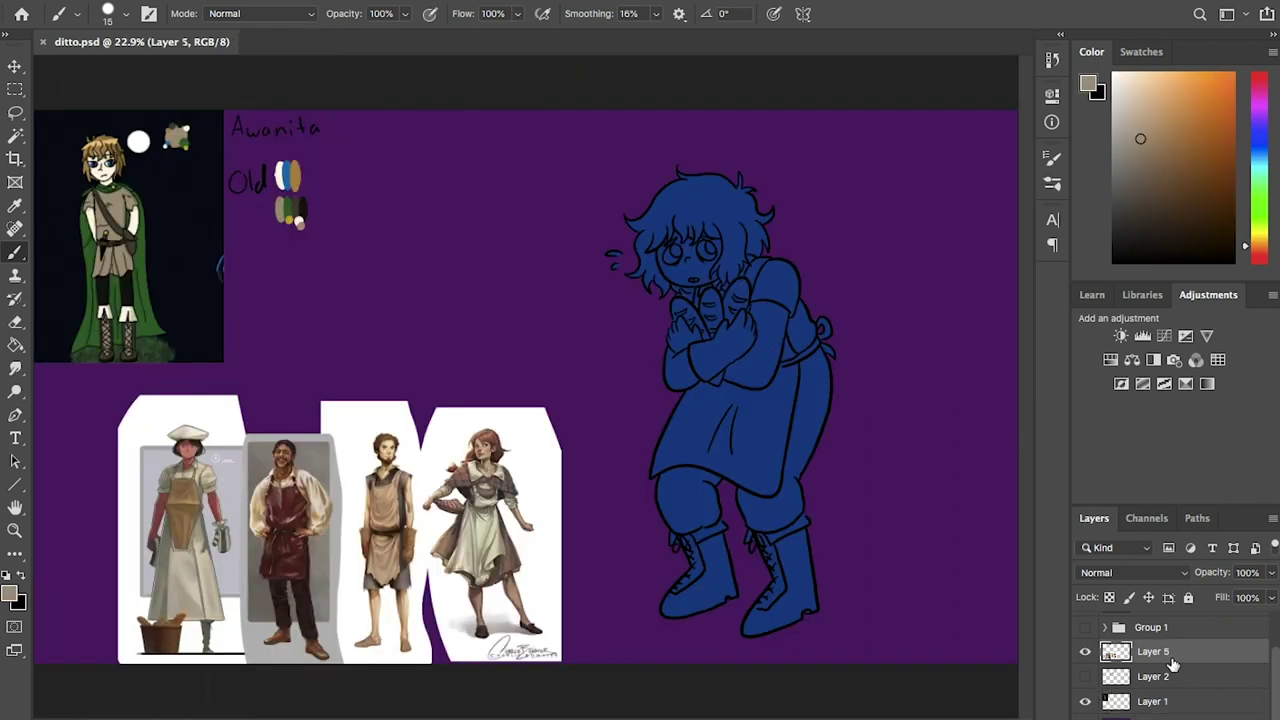
scroll(1190, 662, up, 2)
click(1207, 657)
scroll(271, 80, up, 3)
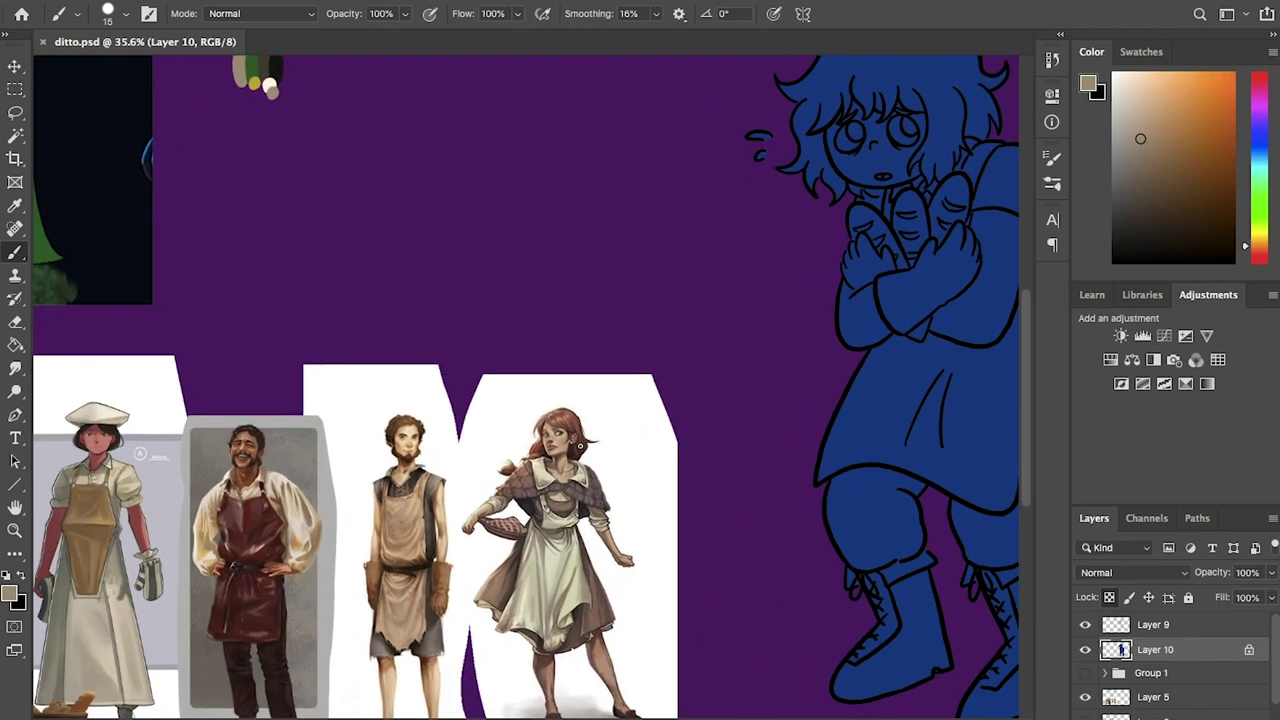
scroll(480, 430, down, 2)
click(123, 13)
text(62)
key(Return)
drag(650, 270, 800, 380)
scroll(587, 447, up, 2)
drag(427, 373, 553, 462)
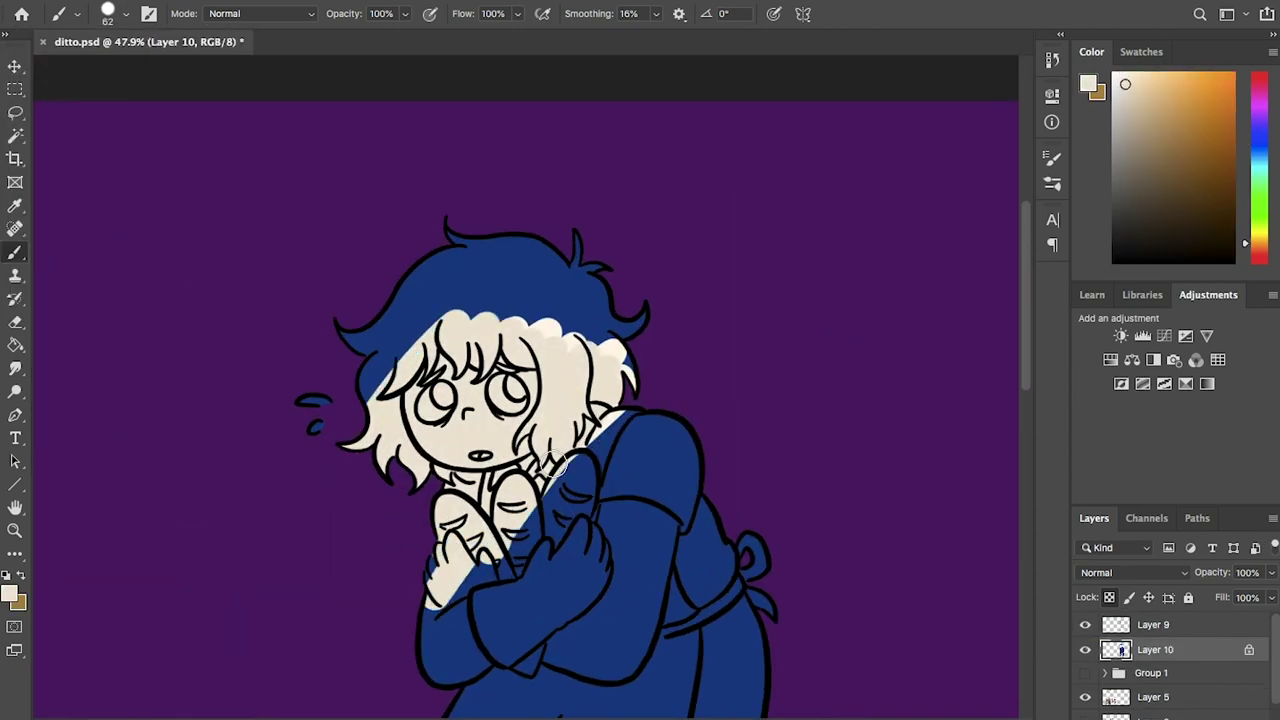
drag(550, 330, 423, 680)
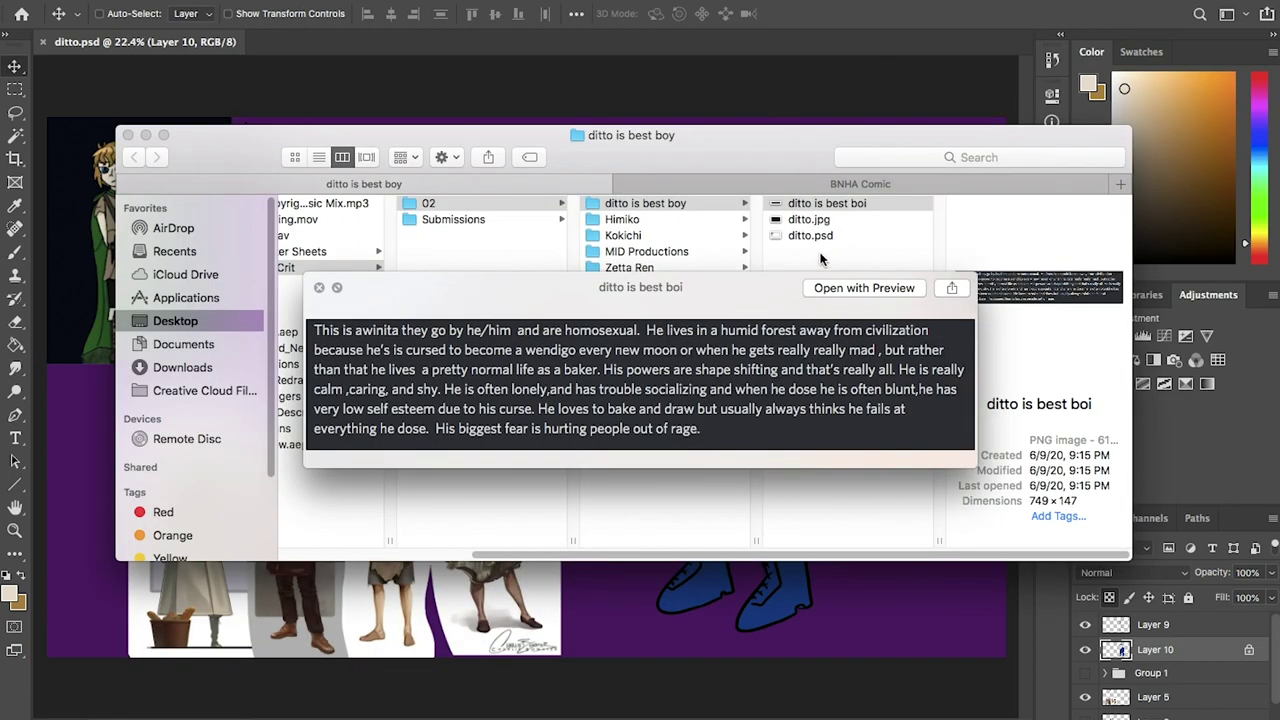
Add the ditto reference sheet as a hidden layer and paint cream, beige and tan swatches on a new top layer.
key(space)
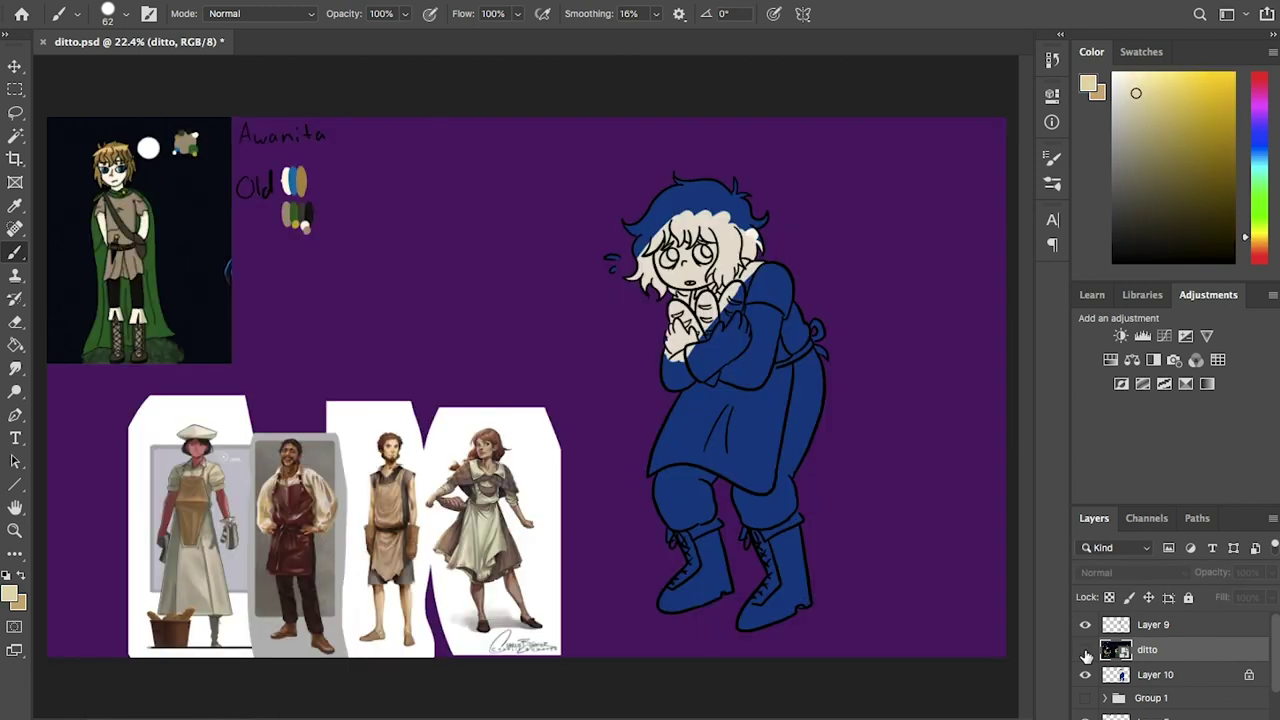
click(1153, 649)
key(super+alt+shift+n)
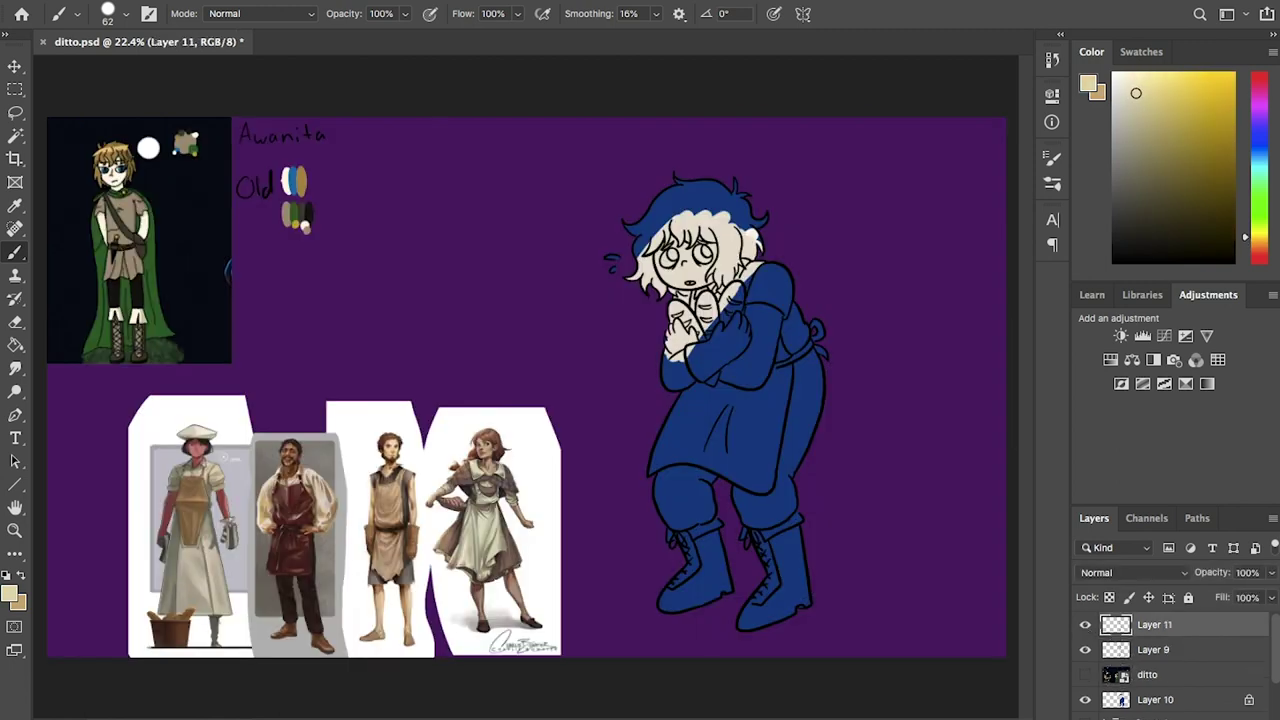
drag(355, 240, 385, 219)
On Layer 10, repaint the face, lower hair, baguettes and left hand with the pale beige swatch colour.
click(1153, 700)
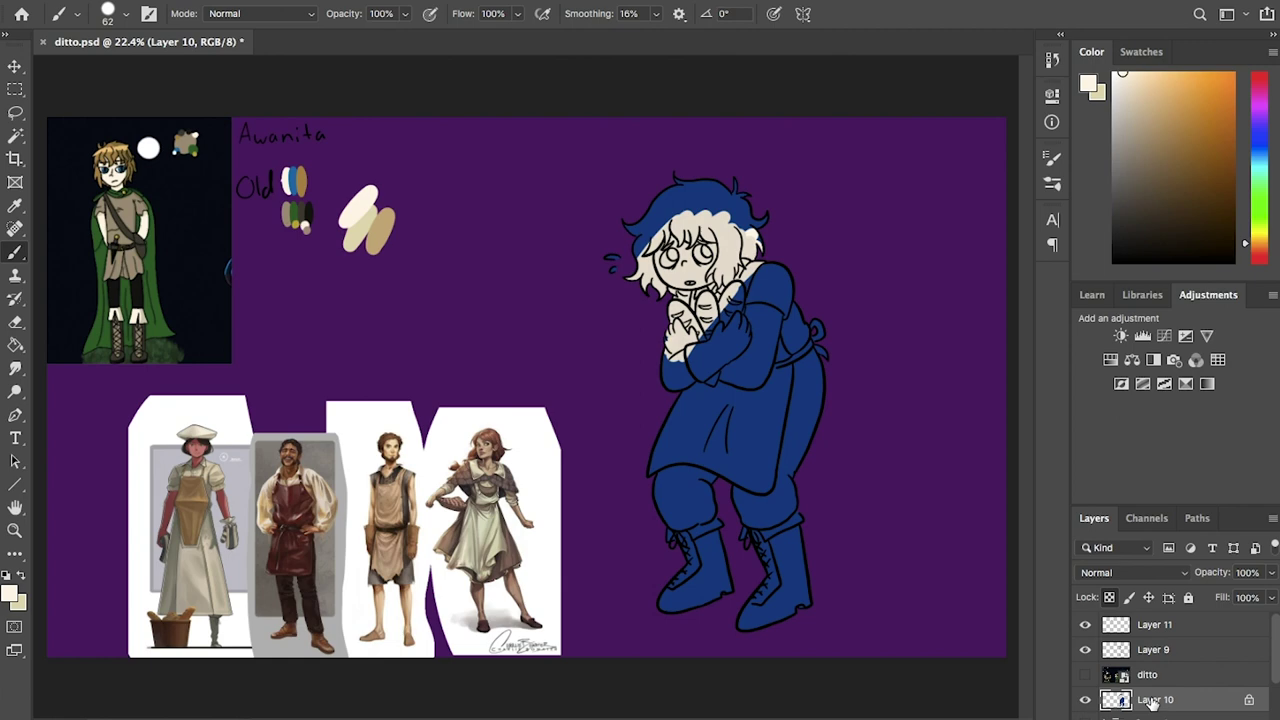
scroll(537, 387, up, 2)
alt+click(304, 194)
scroll(423, 451, up, 2)
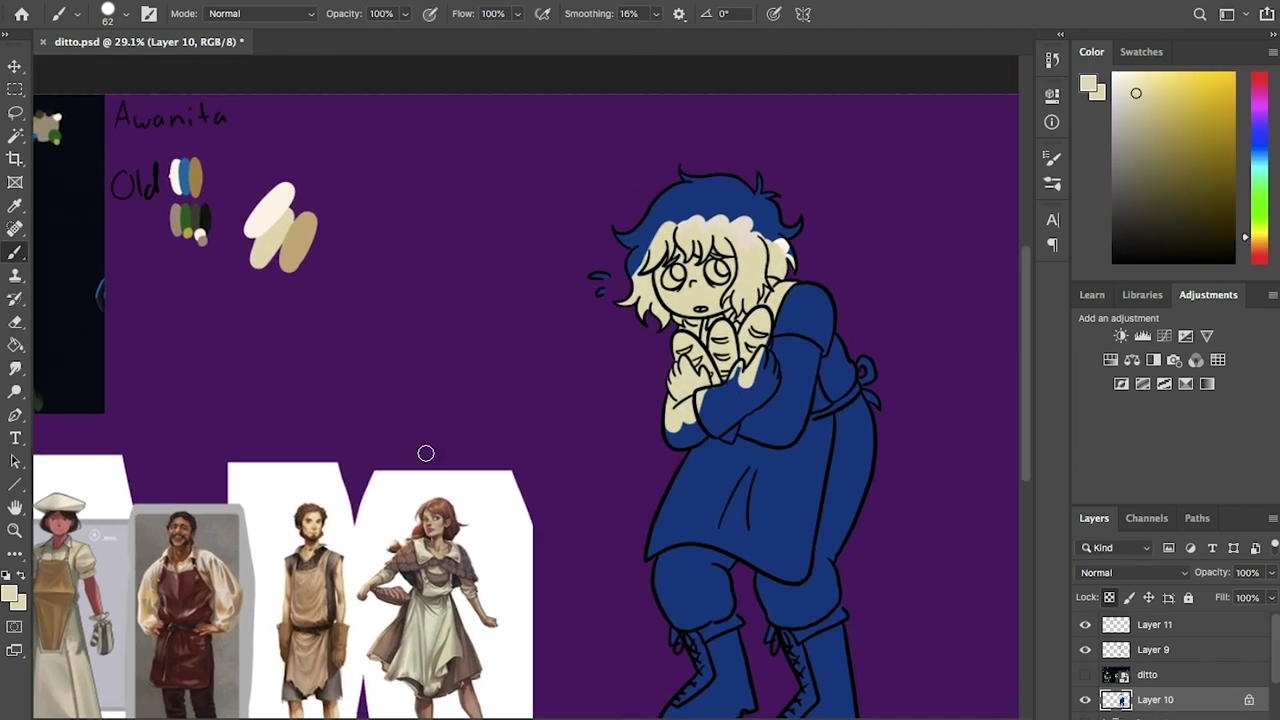
Paint the whites of both eyes in white on Layer 10.
key(x)
scroll(612, 368, up, 3)
scroll(606, 370, up, 2)
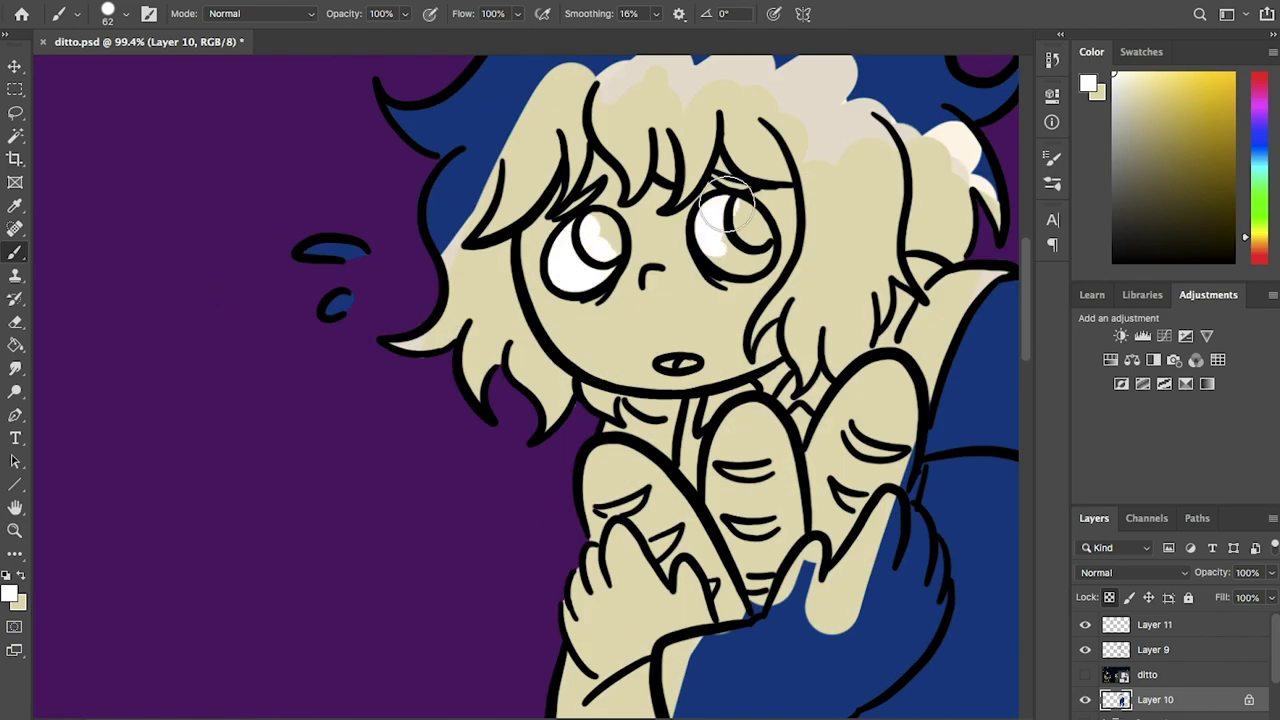
scroll(757, 251, down, 2)
Check the ditto reference sheet for the eye colour, hide it again and paint both irises blue.
alt+click(757, 251)
key(v)
key(ctrl+0)
click(1086, 675)
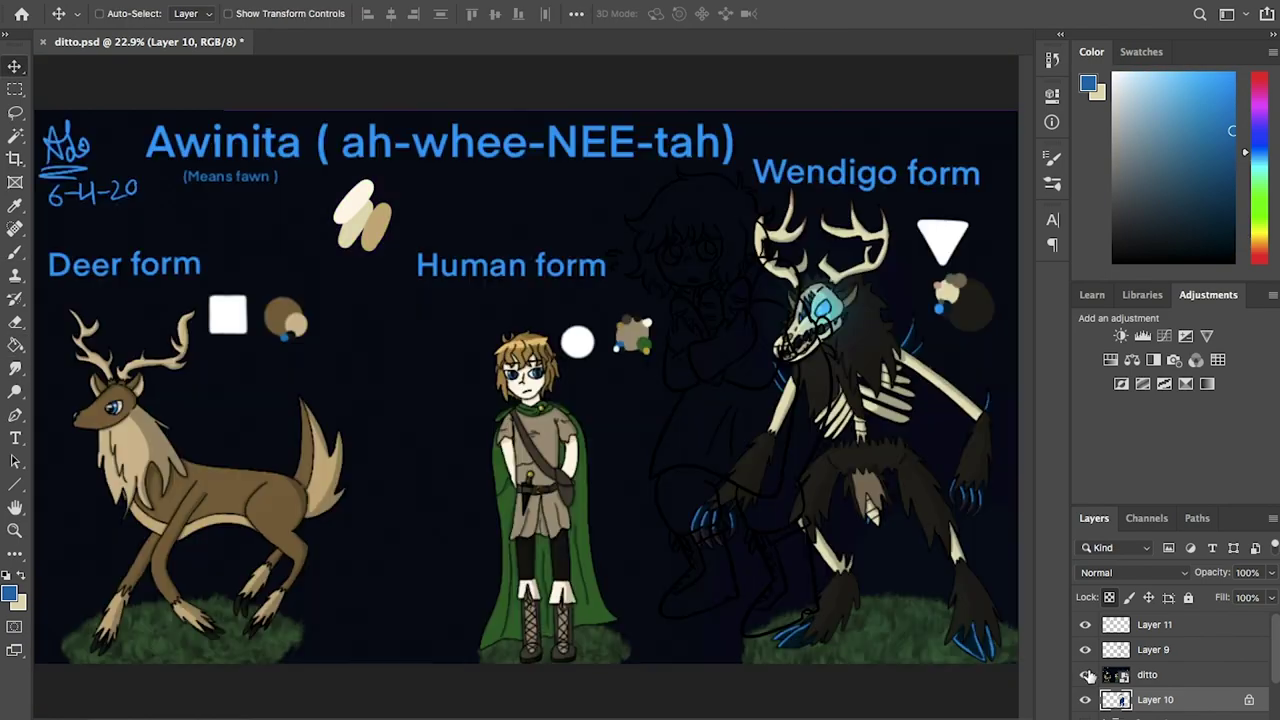
click(1085, 675)
scroll(859, 245, up, 3)
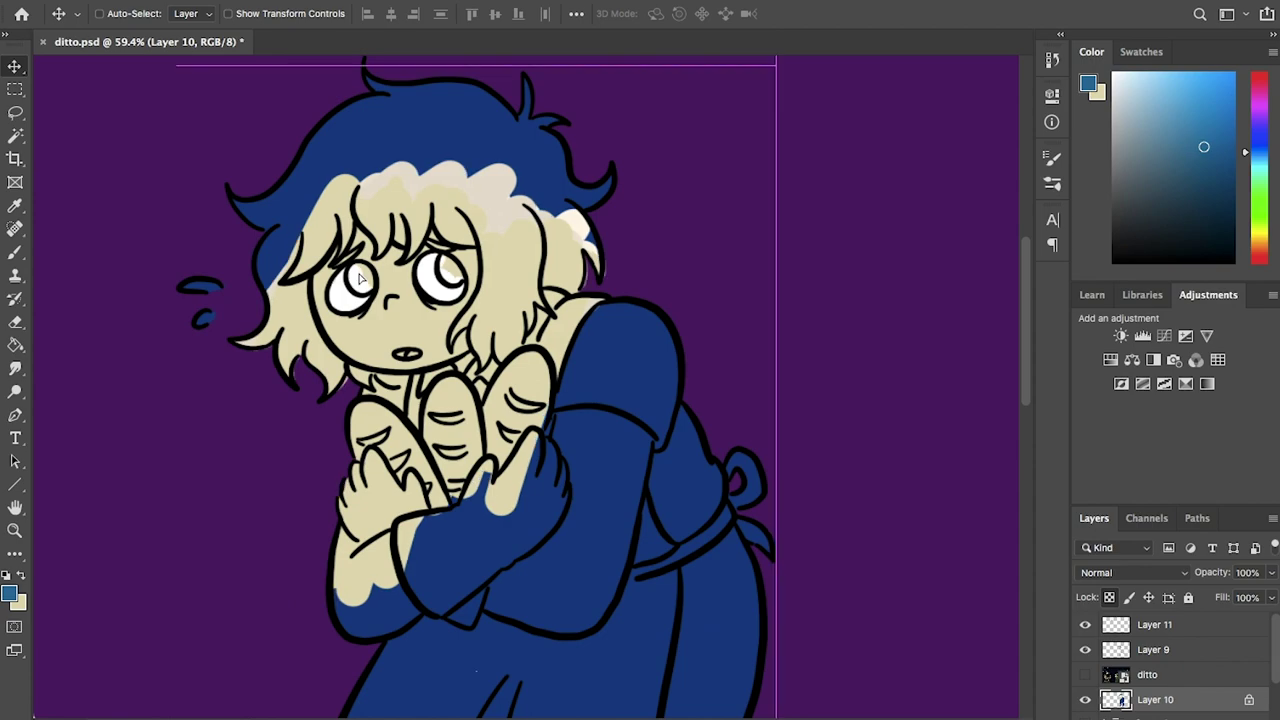
key(b)
scroll(453, 275, up, 2)
scroll(57, 451, down, 3)
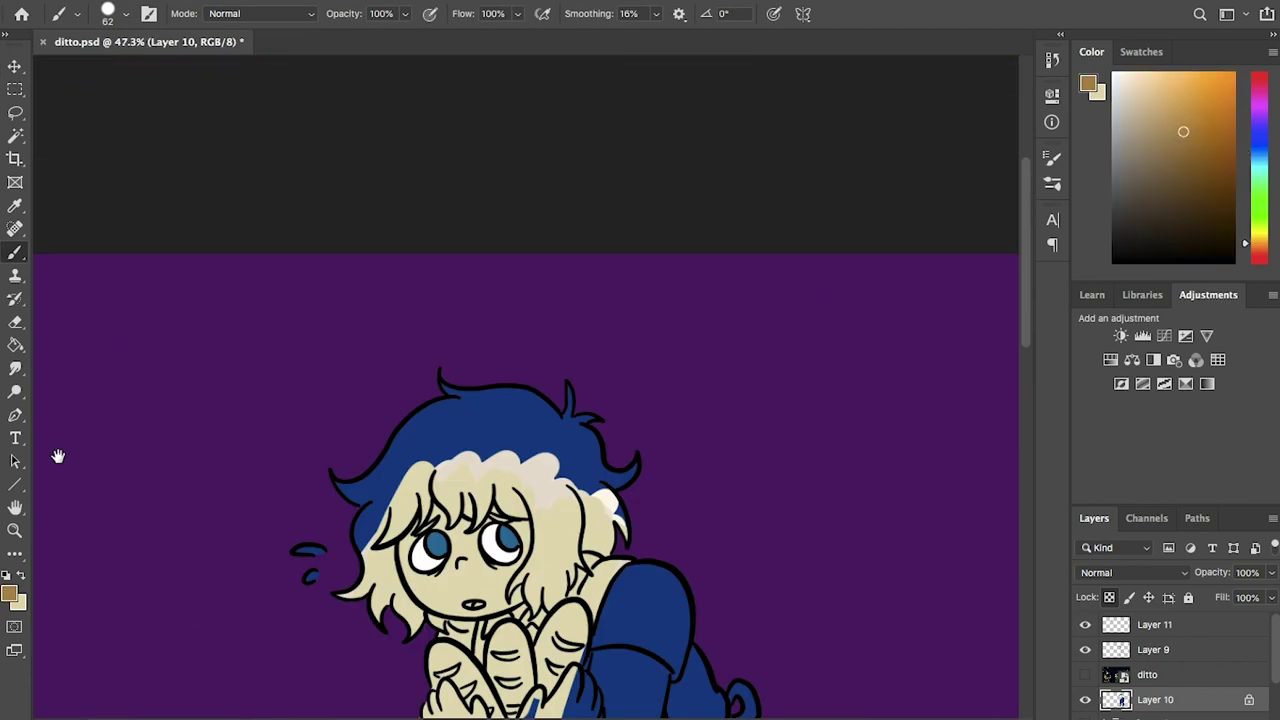
Show the ditto reference sheet briefly to match its brown, and paint the left part of the hair with it.
click(1085, 675)
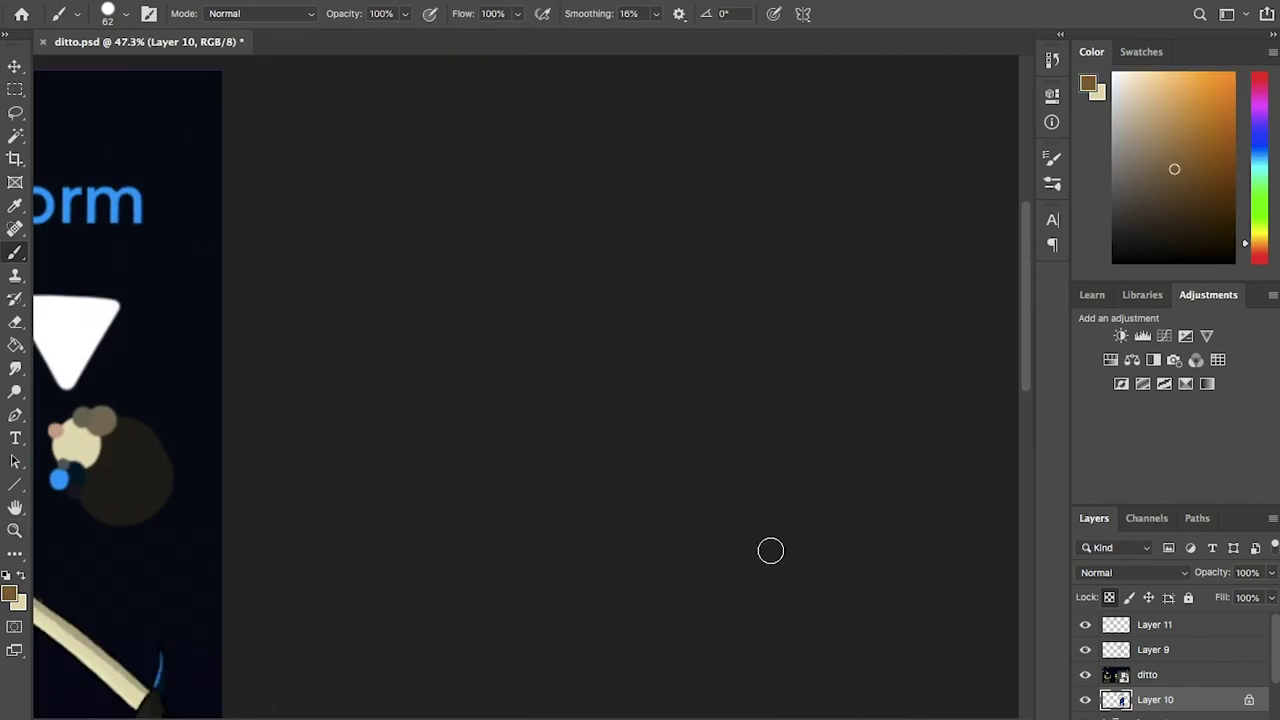
click(1085, 675)
scroll(525, 330, up, 2)
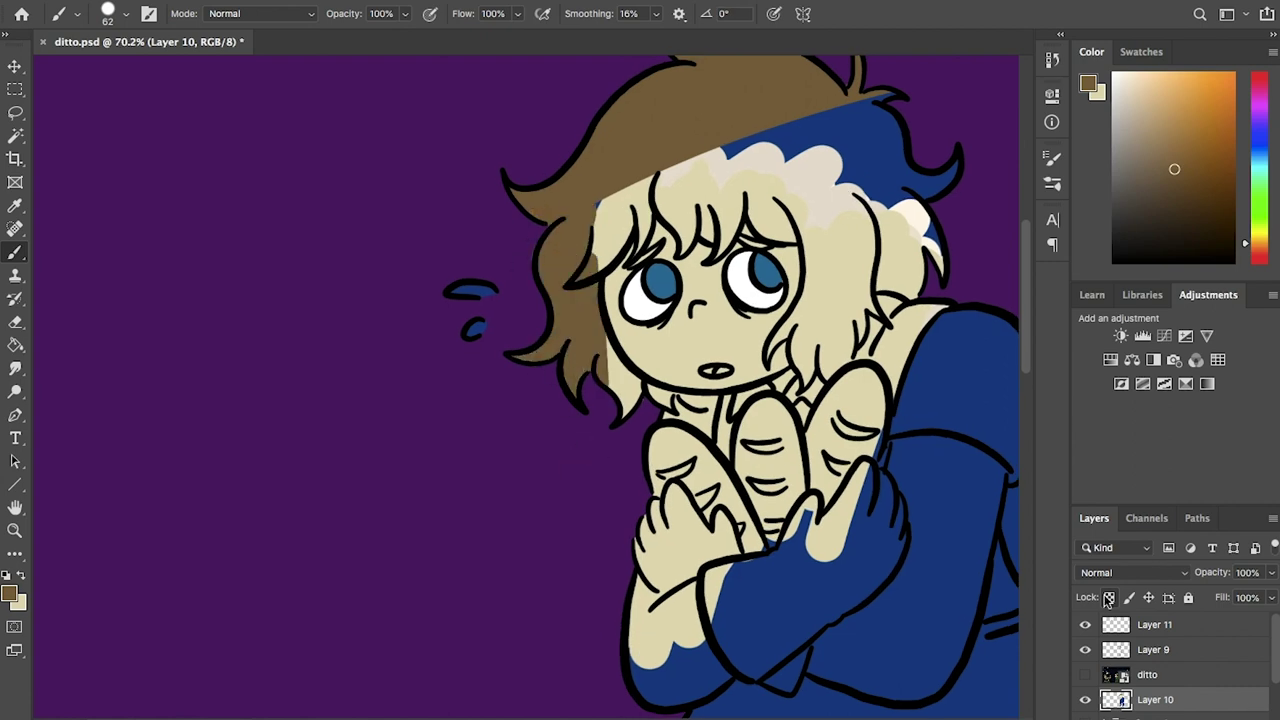
Lock the transparent pixels of Layer 10 and paint the rest of the hair and fringe brown with a 35 px brush.
key(d)
scroll(525, 302, up, 1)
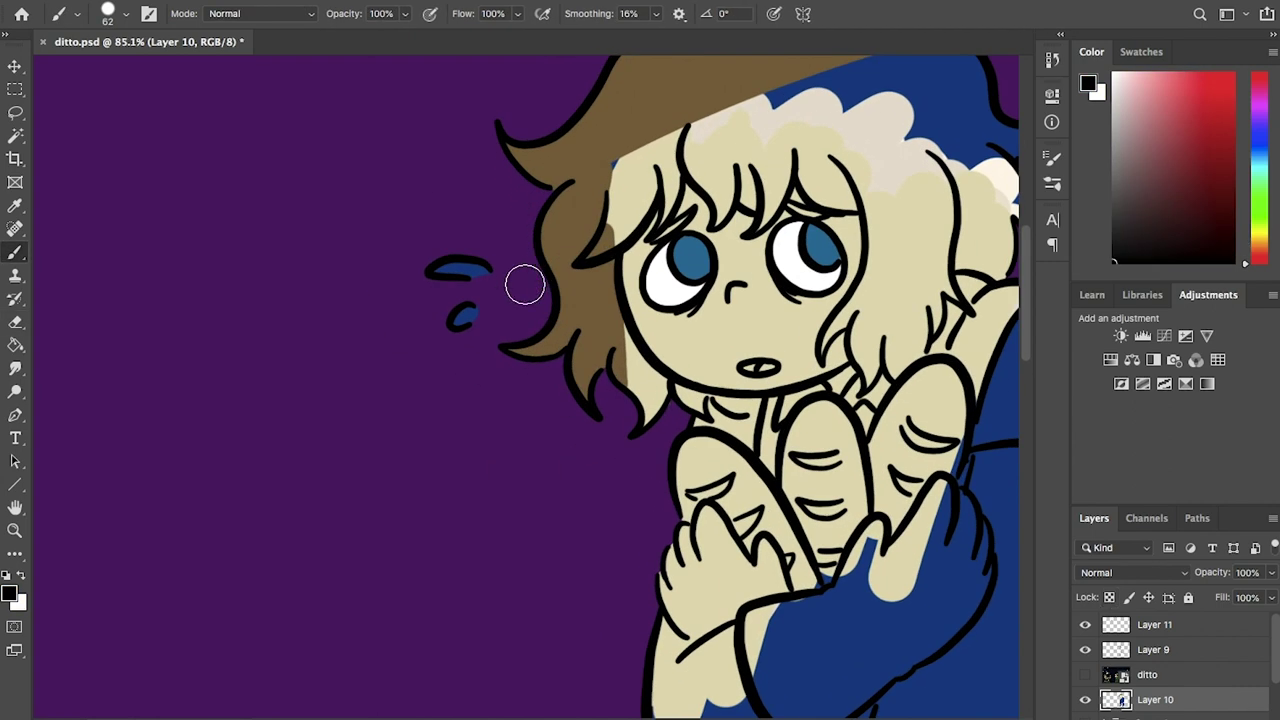
alt+click(634, 393)
mouse_move(720, 405)
mouse_down()
mouse_move(664, 463)
mouse_move(863, 246)
mouse_move(650, 122)
mouse_move(452, 307)
mouse_move(508, 194)
mouse_up()
scroll(508, 194, up, 1)
click(77, 13)
drag(140, 71, 114, 71)
click(485, 292)
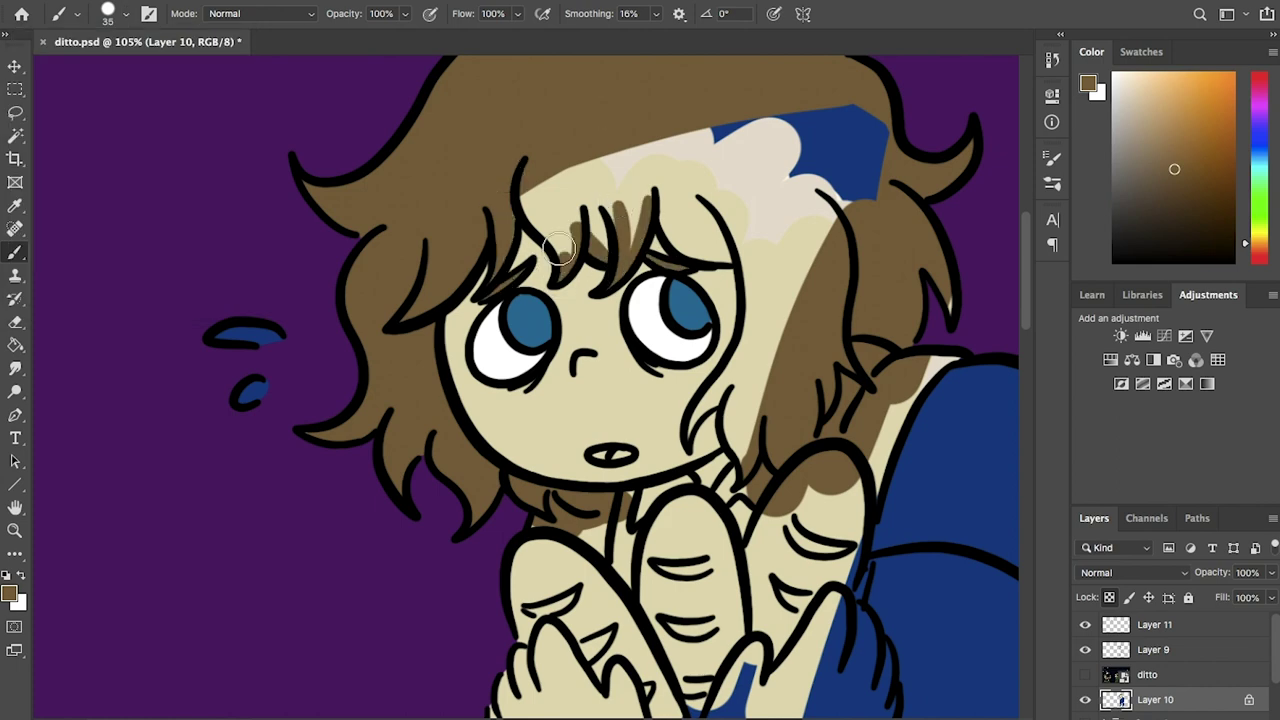
mouse_move(560, 248)
mouse_down()
mouse_move(733, 166)
mouse_move(663, 200)
mouse_move(800, 166)
mouse_move(725, 257)
mouse_move(715, 400)
mouse_move(735, 455)
mouse_up()
Paint the inside of the mouth dark with a pink tongue.
alt+click(732, 493)
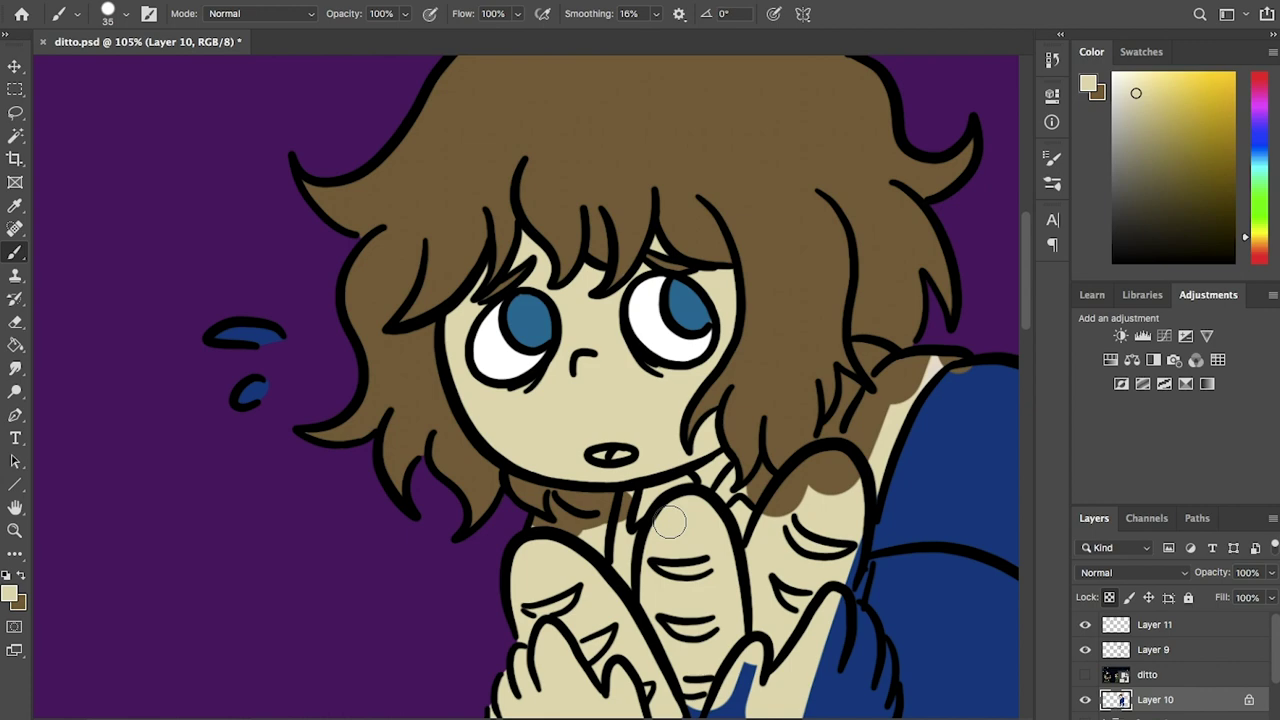
scroll(670, 521, down, 1)
click(1152, 72)
drag(590, 447, 598, 450)
scroll(598, 450, down, 2)
Paint both sweat drops beside the head pale blue and save the file.
click(1259, 157)
click(1135, 87)
drag(286, 345, 314, 363)
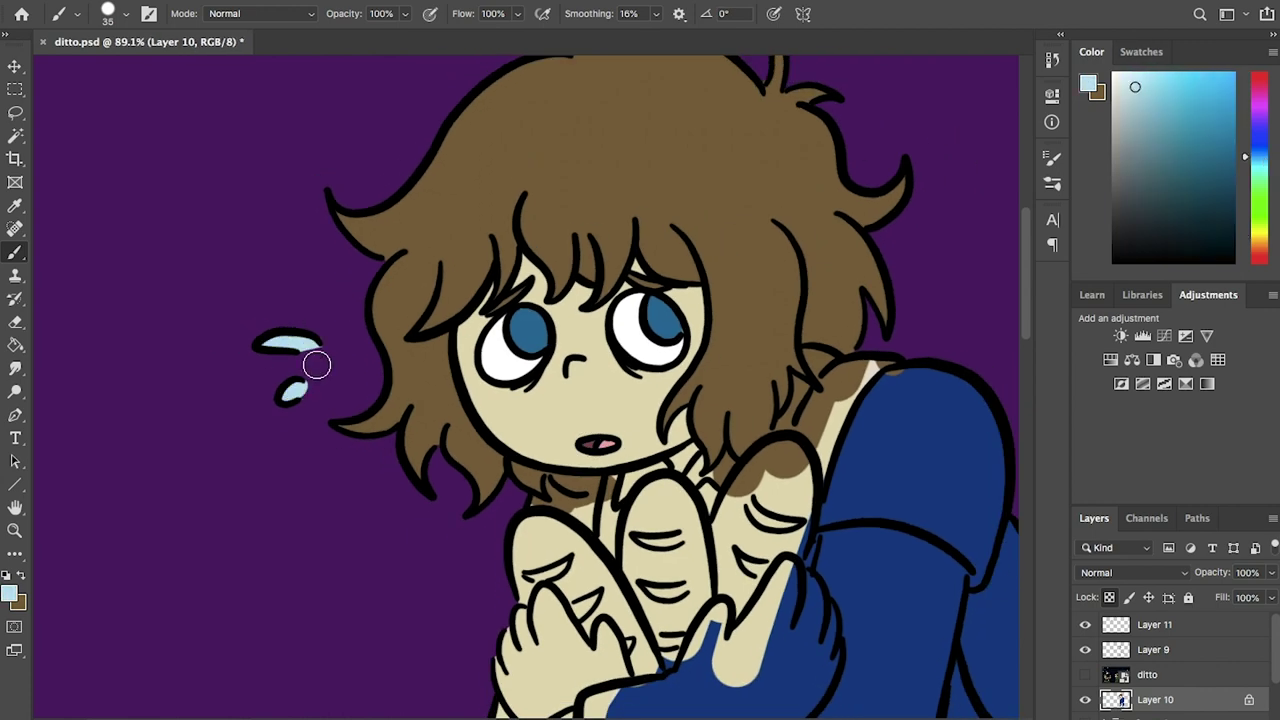
scroll(314, 363, down, 3)
key(ctrl+s)
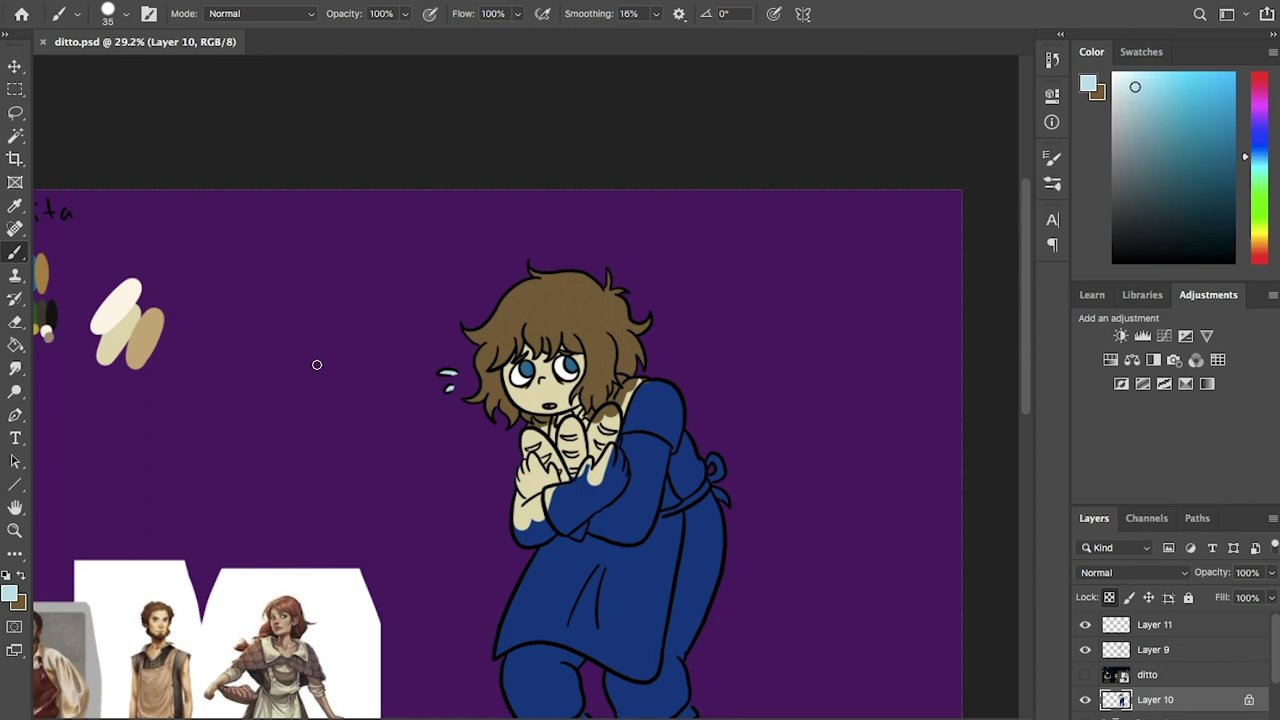
Paint the shoulder sleeve with the reference taupe and the near arm and hand in the pale beige skin colour.
drag(317, 364, 657, 346)
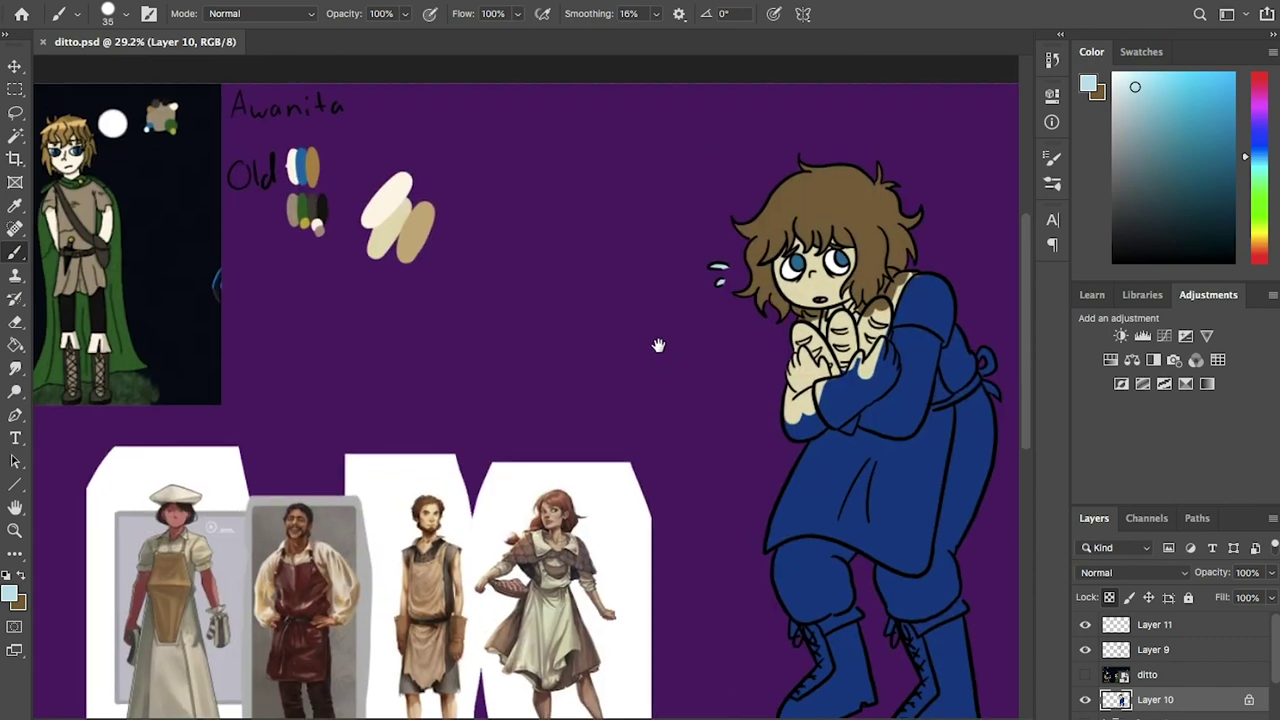
alt+click(870, 265)
drag(905, 250, 925, 290)
drag(752, 296, 602, 352)
scroll(820, 225, up, 2)
mouse_move(680, 340)
mouse_down()
mouse_move(690, 430)
mouse_move(620, 530)
mouse_move(560, 470)
mouse_move(530, 490)
mouse_up()
scroll(727, 473, up, 3)
On Layer 9, set the brush smoothing to 38% and go over the black outline of the near forearm.
alt+click(947, 473)
click(1153, 649)
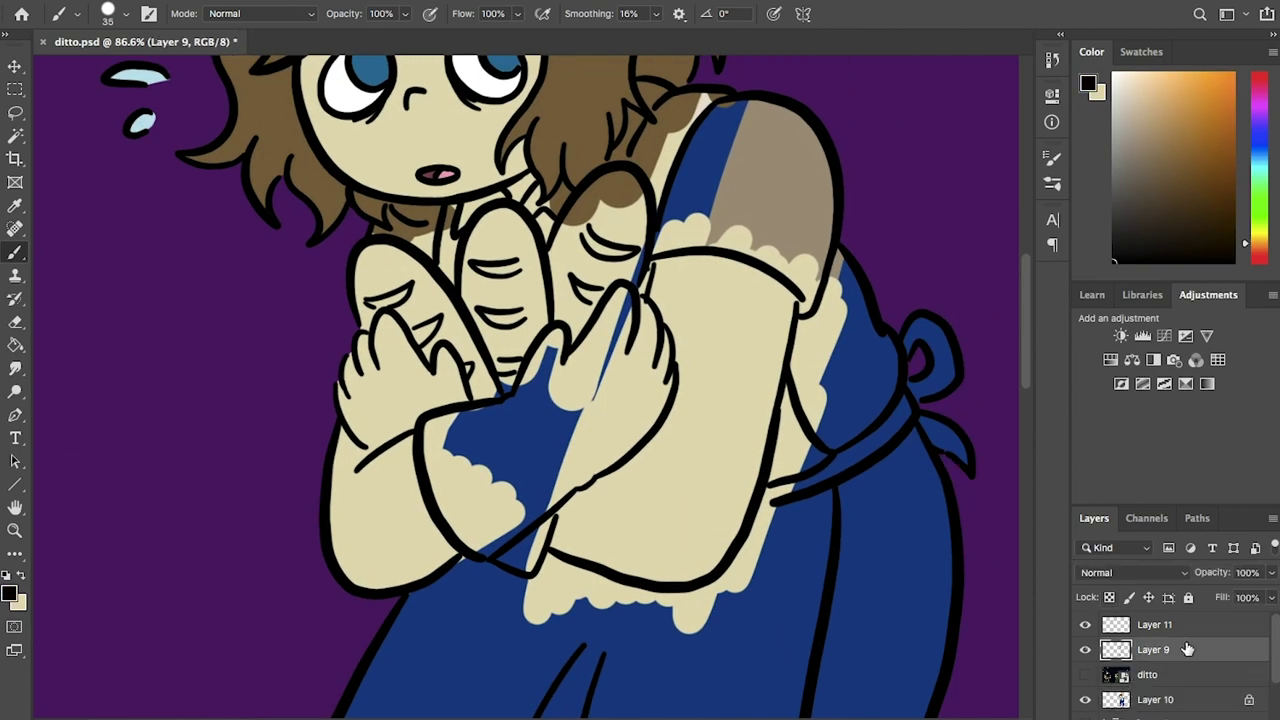
scroll(775, 370, up, 2)
drag(775, 370, 729, 531)
drag(655, 13, 673, 38)
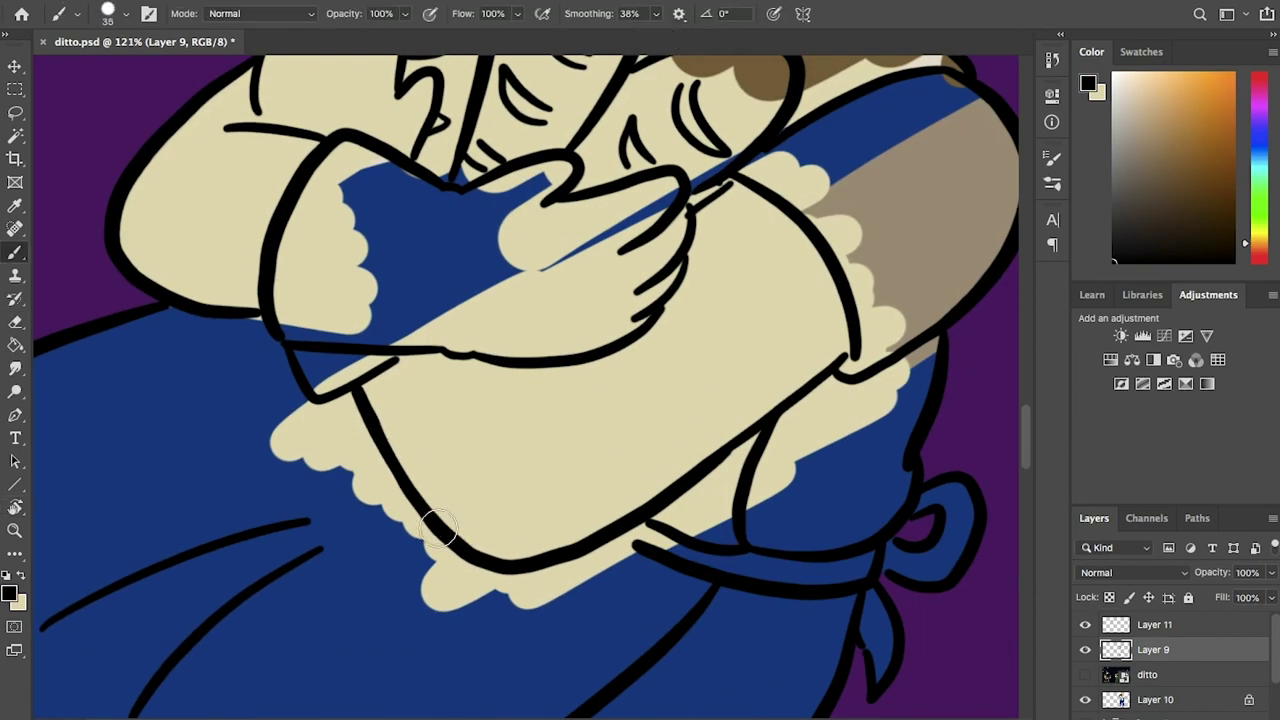
key(r)
mouse_move(499, 570)
mouse_down()
mouse_move(380, 520)
mouse_move(333, 388)
mouse_up()
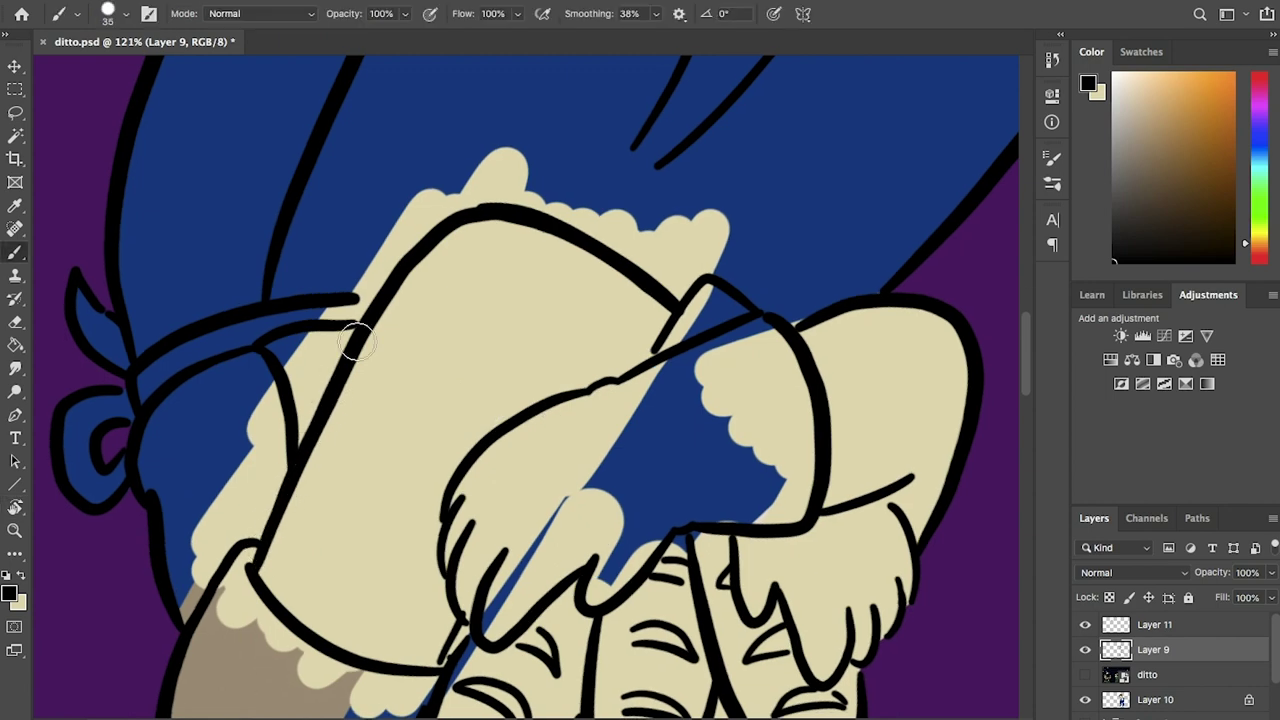
key(e)
key(b)
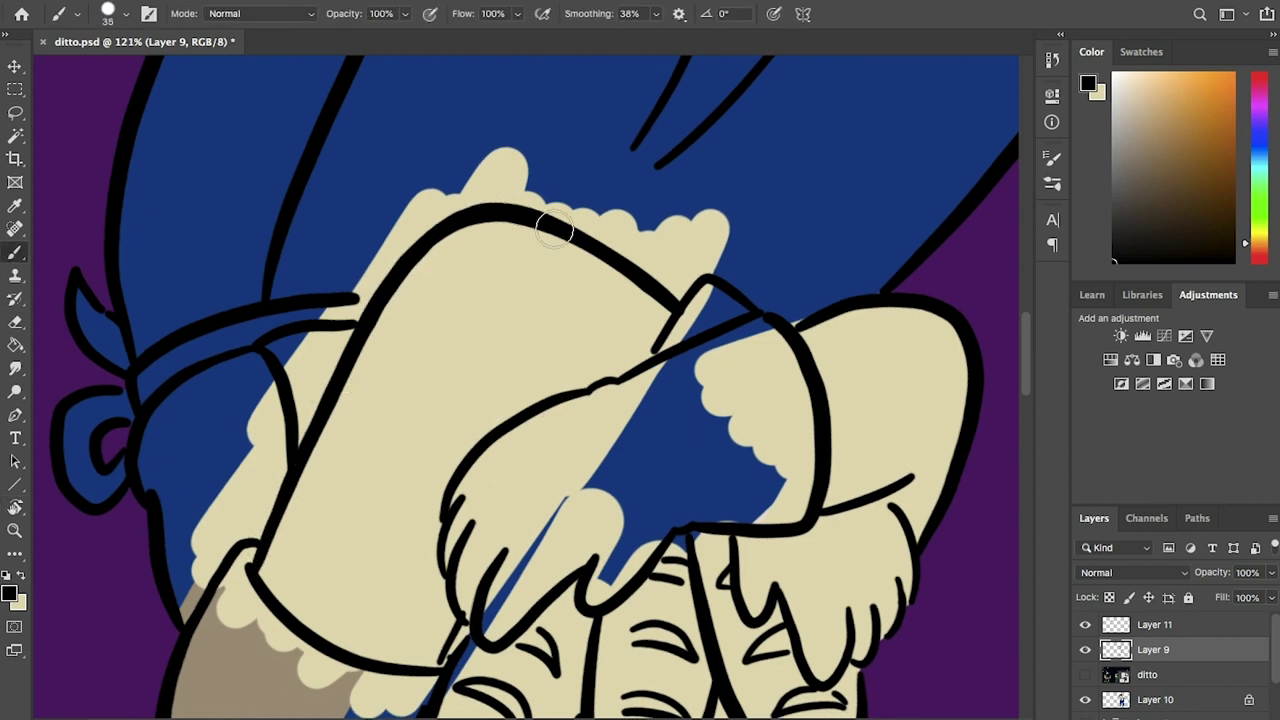
key(r)
key(Escape)
mouse_move(368, 538)
mouse_down()
mouse_move(786, 471)
mouse_move(640, 535)
mouse_up()
scroll(482, 486, down, 3)
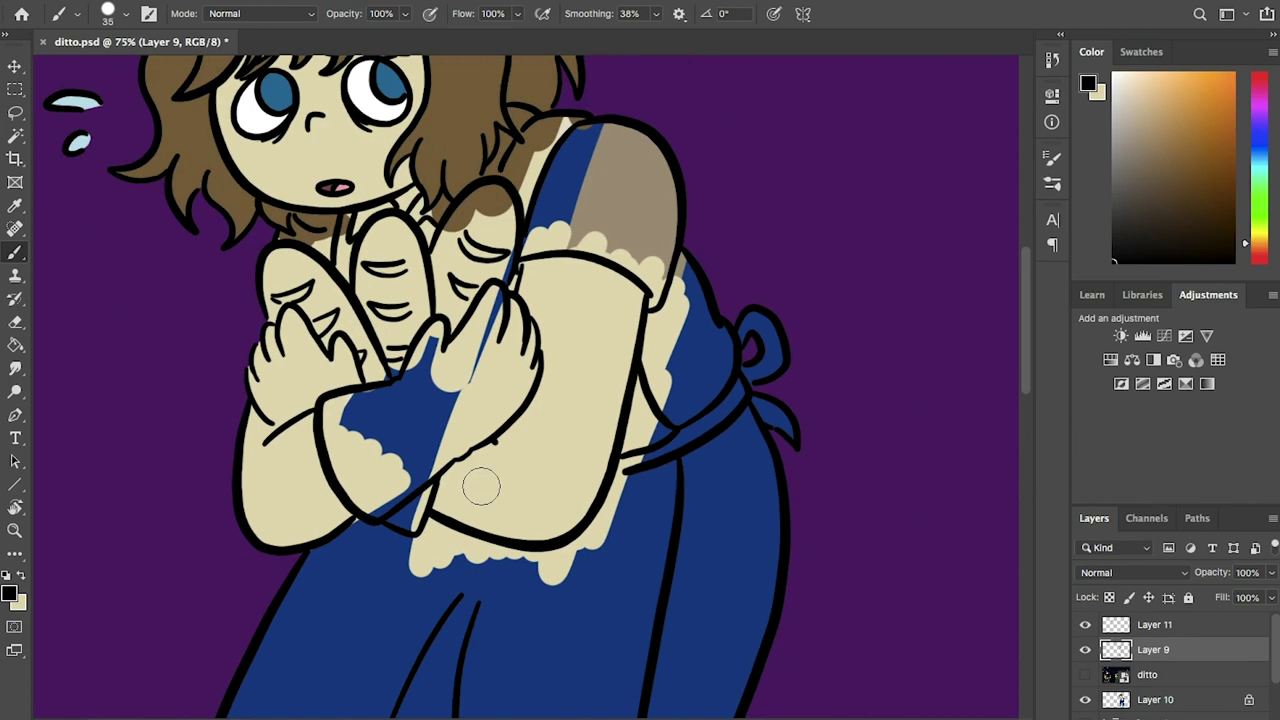
drag(480, 486, 623, 492)
On Layer 10, paint the shoulder sleeve and the back of the shirt with the dark taupe from the reference.
click(1155, 699)
alt+click(543, 238)
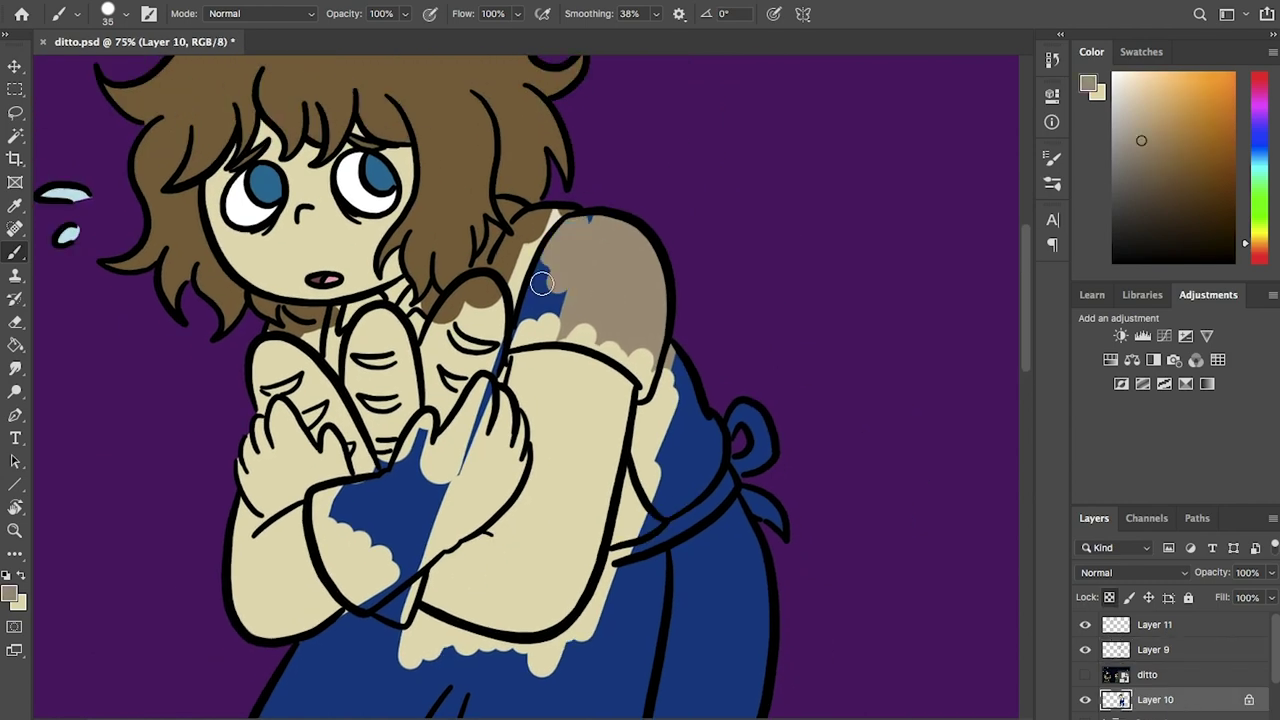
scroll(778, 286, left, 10)
alt+click(778, 286)
scroll(778, 286, down, 3)
scroll(629, 180, up, 4)
mouse_move(629, 180)
mouse_down()
mouse_move(560, 300)
mouse_move(580, 297)
mouse_move(500, 271)
mouse_move(634, 471)
mouse_up()
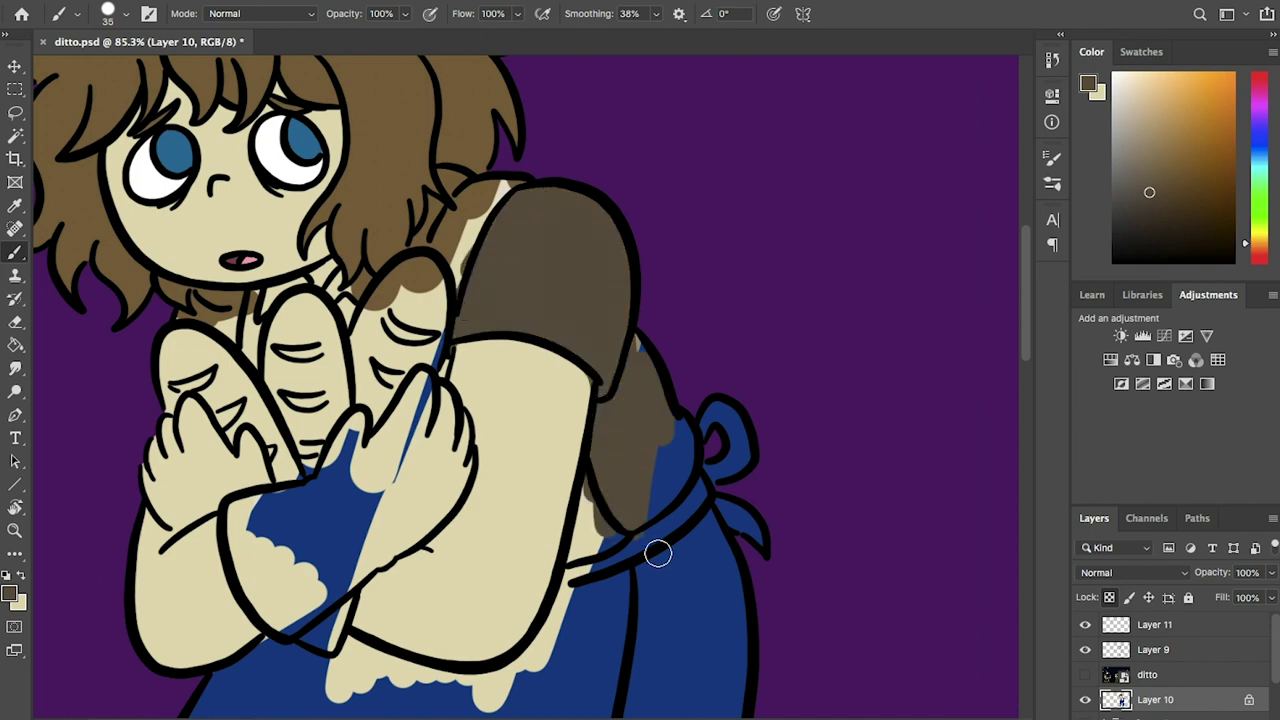
alt+click(560, 412)
alt+click(552, 287)
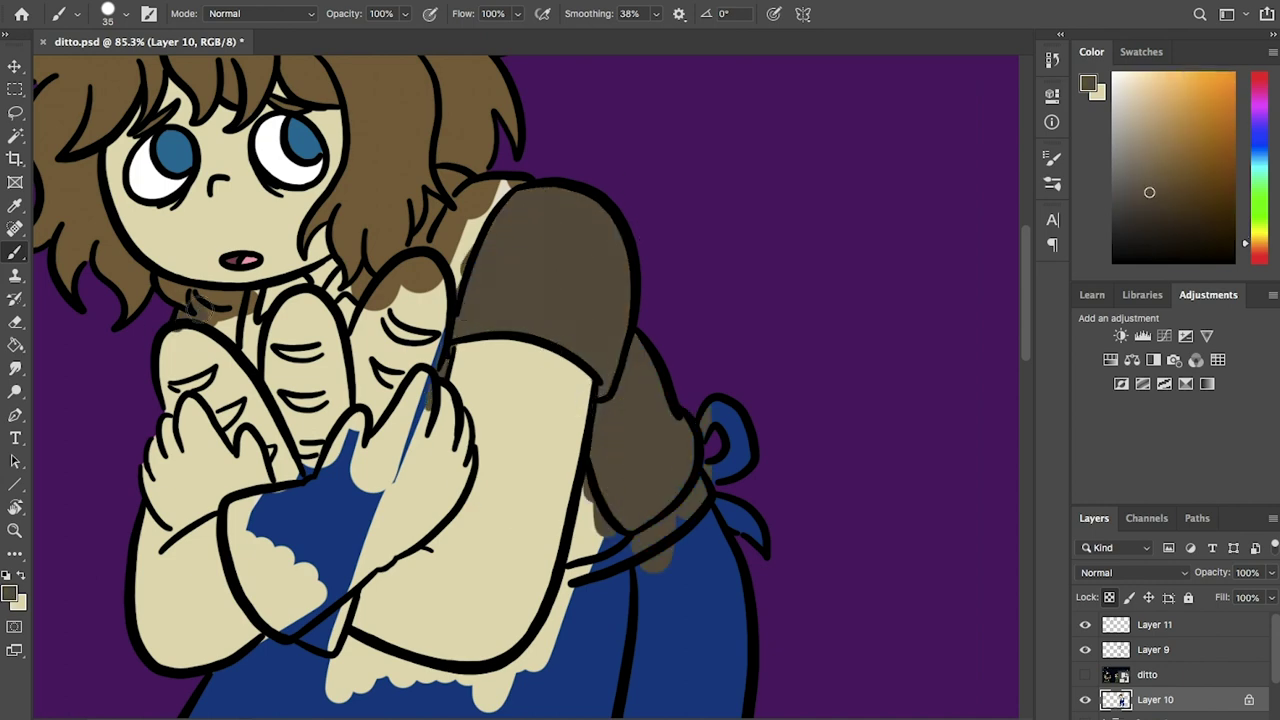
Check the reference palette, choose a dark olive and paint a first stroke across the apron.
scroll(236, 390, down, 4)
scroll(400, 300, down, 2)
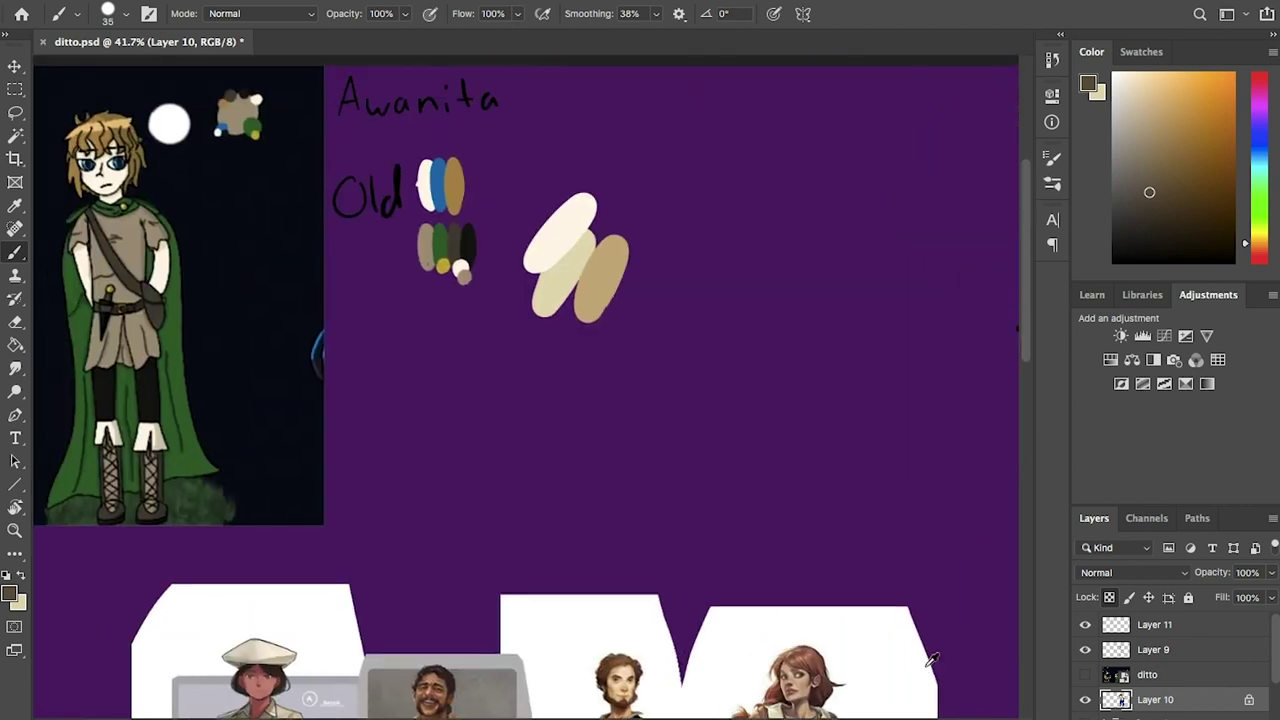
scroll(575, 281, up, 2)
click(1262, 227)
click(1184, 203)
scroll(427, 122, right, 5)
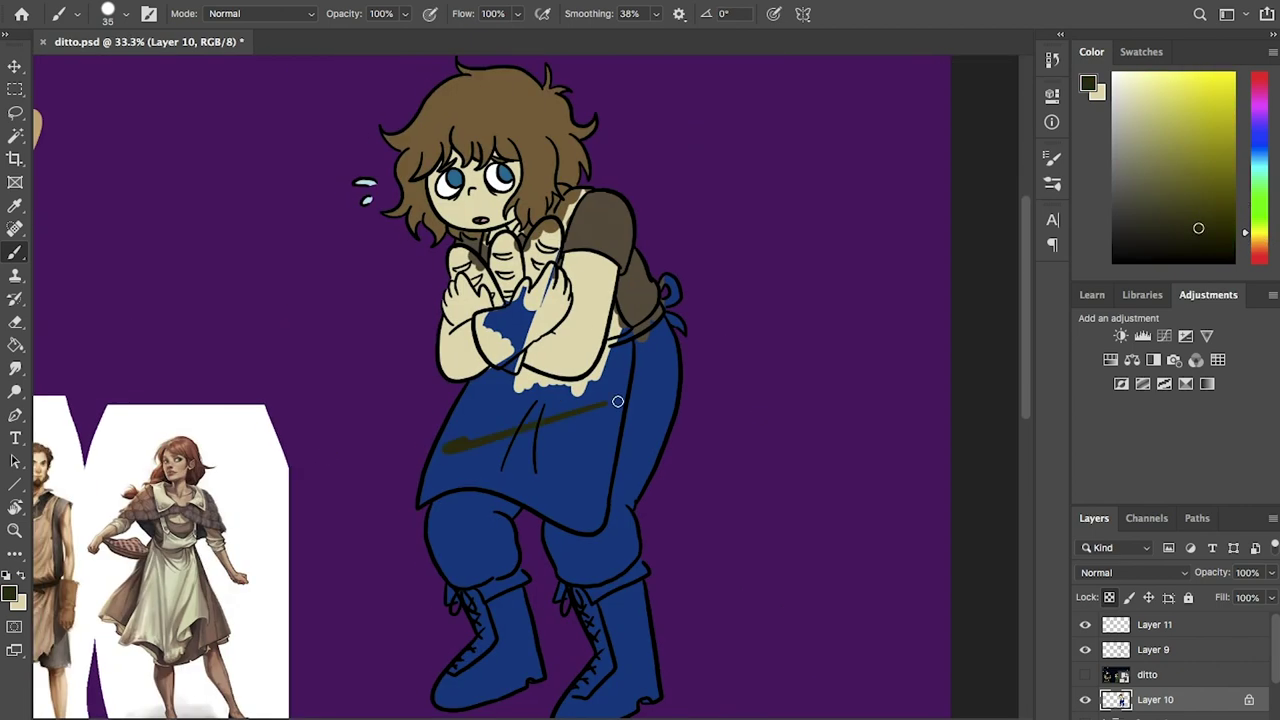
scroll(427, 122, up, 2)
drag(690, 433, 385, 530)
Set the brush smoothing to 15% and paint the whole apron and its shoulder strap olive green.
click(657, 17)
text(15)
key(Return)
mouse_move(690, 433)
mouse_down()
mouse_move(486, 551)
mouse_move(283, 557)
mouse_up()
drag(353, 517, 534, 617)
scroll(470, 400, up, 2)
mouse_move(470, 440)
mouse_down()
mouse_move(406, 377)
mouse_move(509, 349)
mouse_move(677, 358)
mouse_move(723, 248)
mouse_move(727, 460)
mouse_up()
drag(435, 235, 425, 335)
drag(635, 140, 592, 258)
Select the olive apron area with the Magic Wand and fill it with a lighter olive green.
key(Tab)
key(Tab)
key(w)
click(700, 600)
key(b)
scroll(33, 705, down, 1)
scroll(33, 705, down, 5)
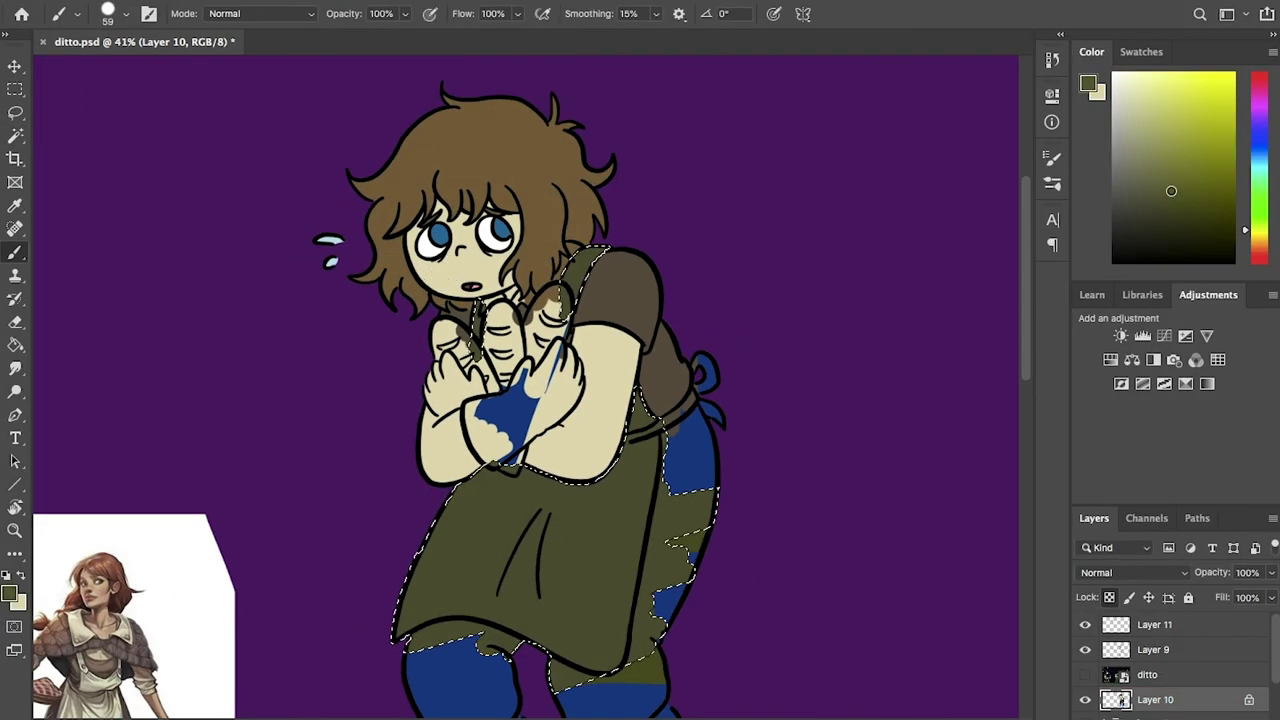
key(g)
drag(1262, 232, 1262, 245)
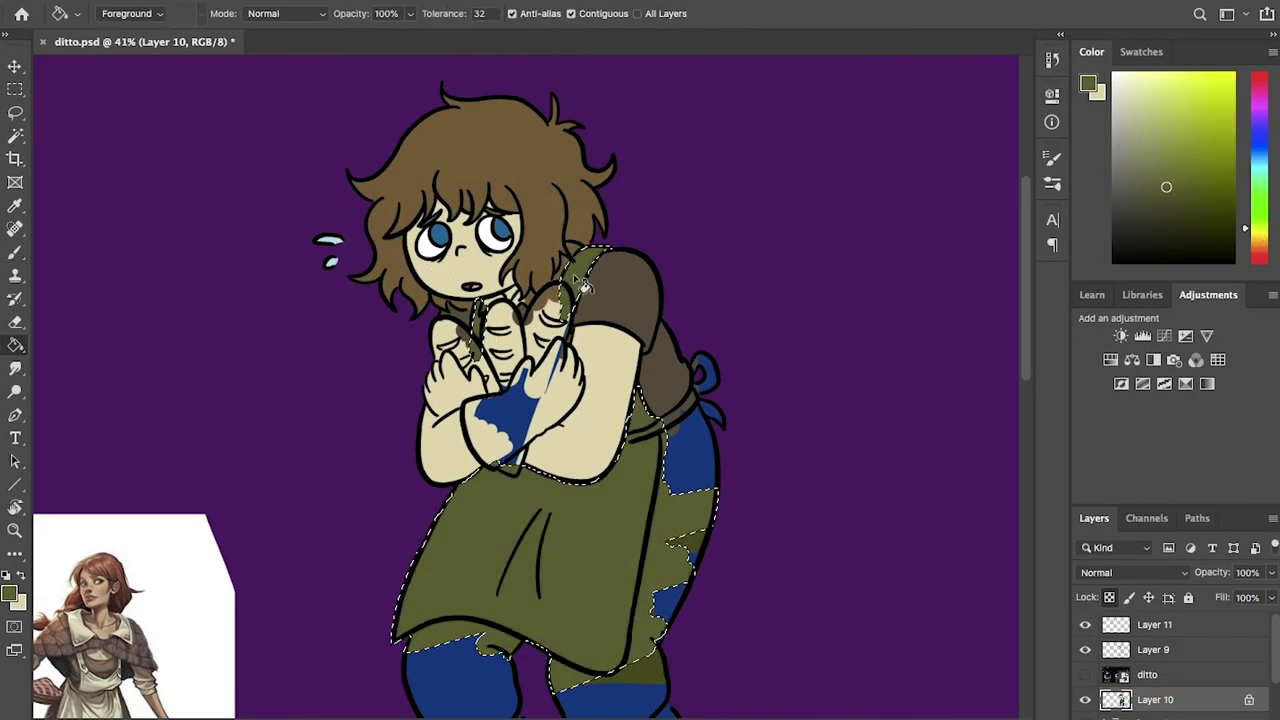
Deselect the apron and paint its waist tie and bow a dark reddish brown.
key(b)
scroll(586, 451, up, 2)
drag(586, 451, 1047, 563)
scroll(500, 400, up, 2)
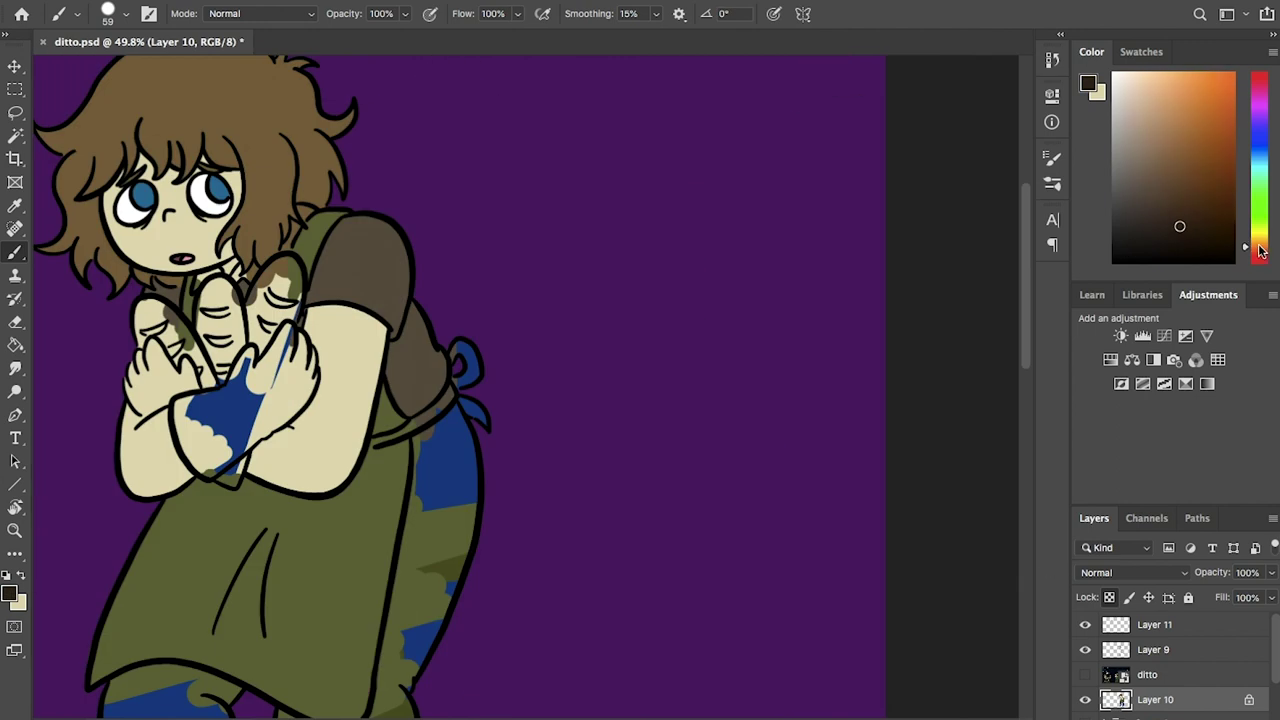
alt+click(400, 440)
drag(339, 455, 467, 456)
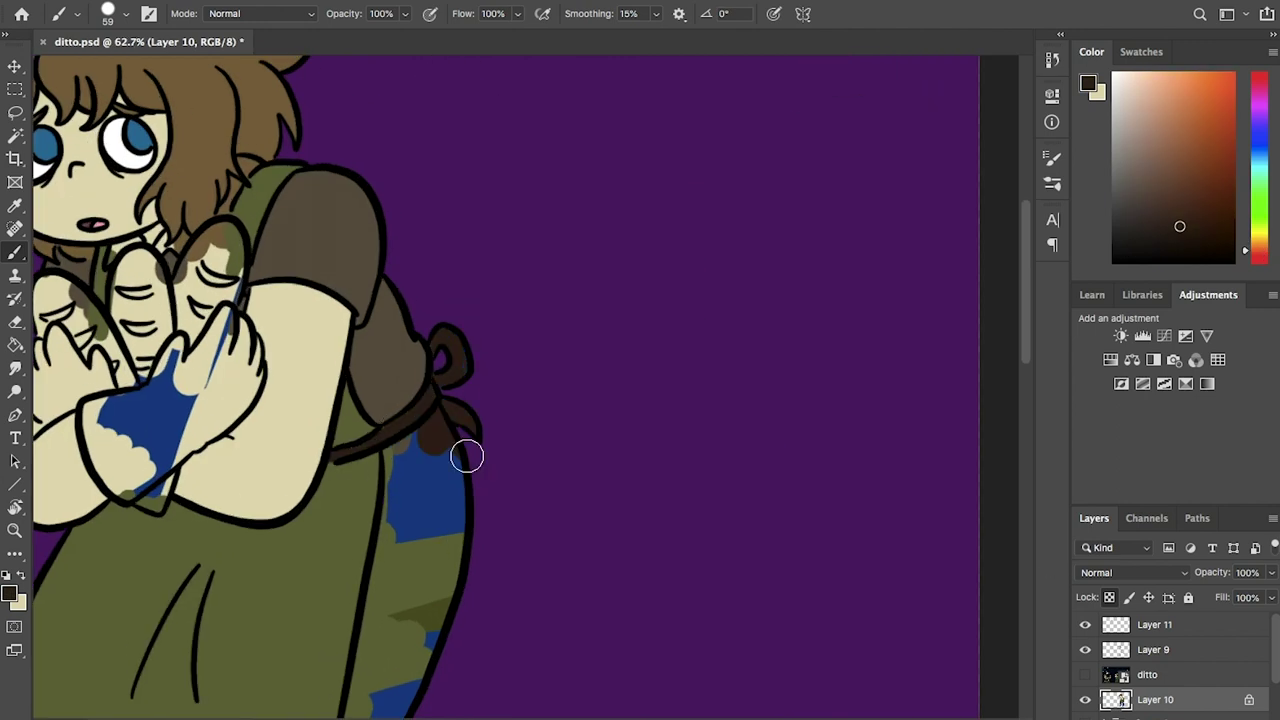
Paint the shirt collar around the neck in a light grey taupe and save the file.
alt+click(402, 372)
drag(402, 372, 646, 491)
scroll(646, 491, up, 2)
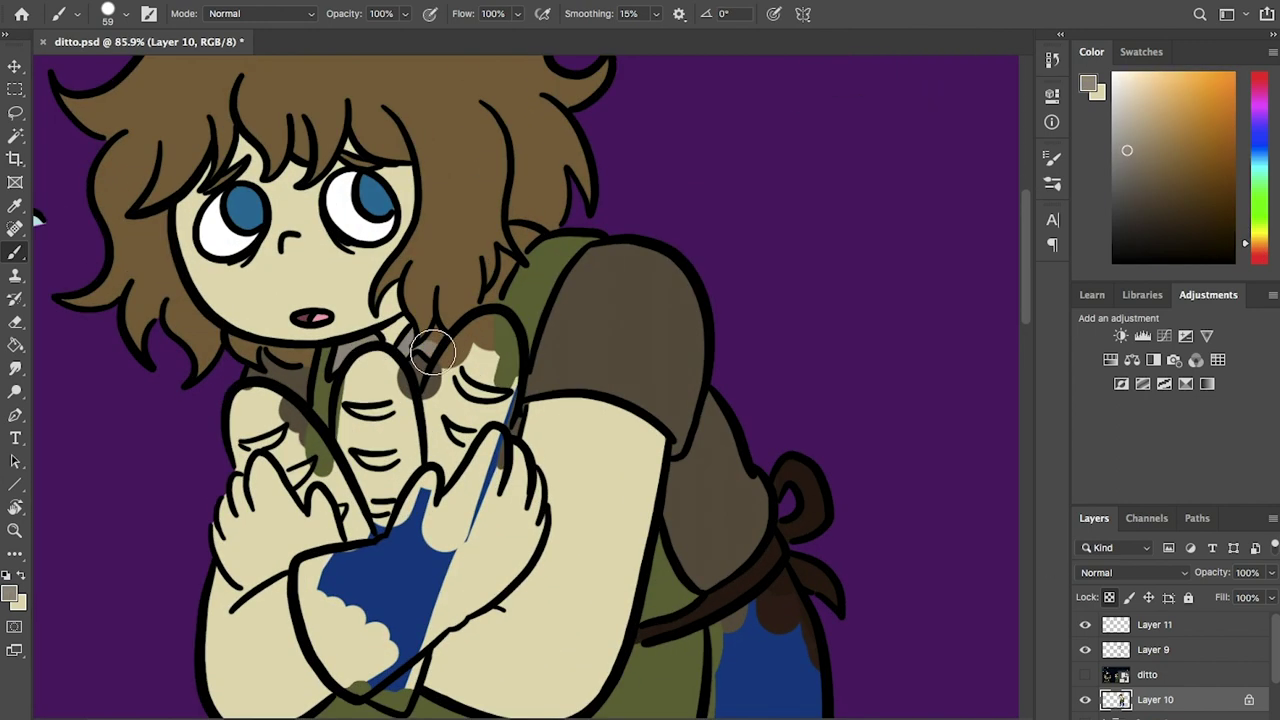
scroll(533, 235, down, 2)
key(q)
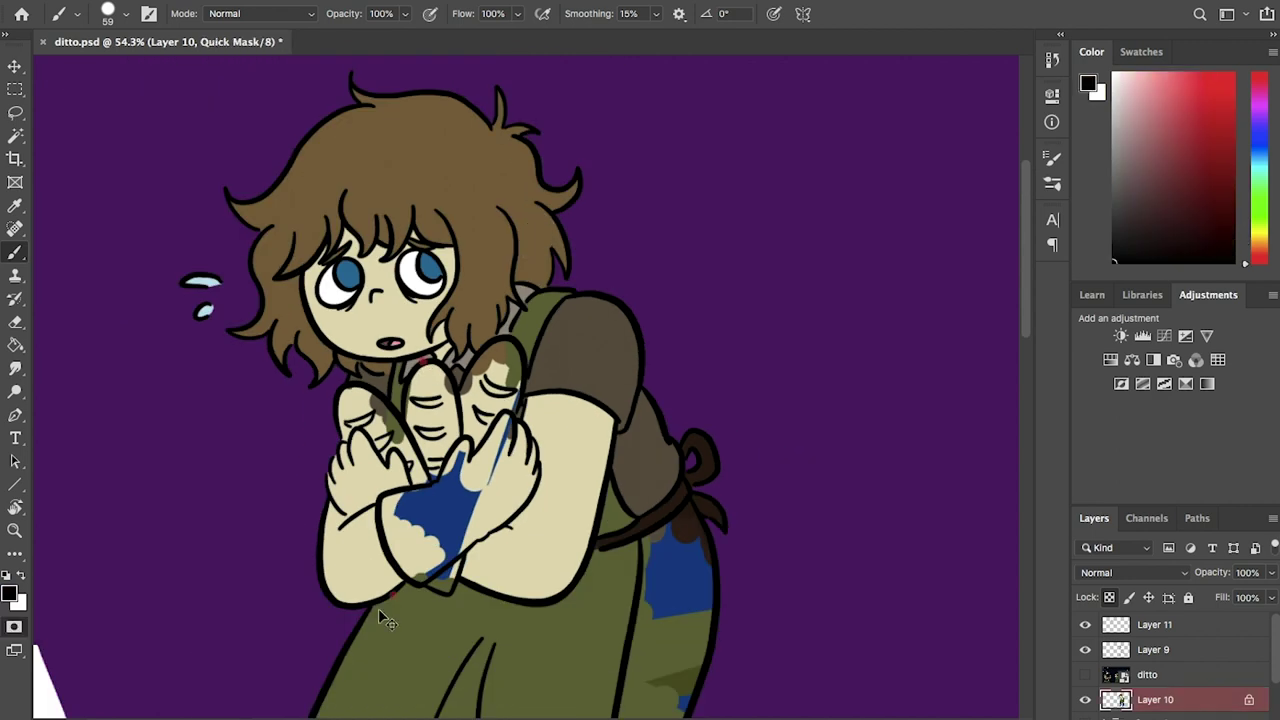
key(q)
key(w)
key(b)
key(ctrl+s)
key(ctrl+minus)
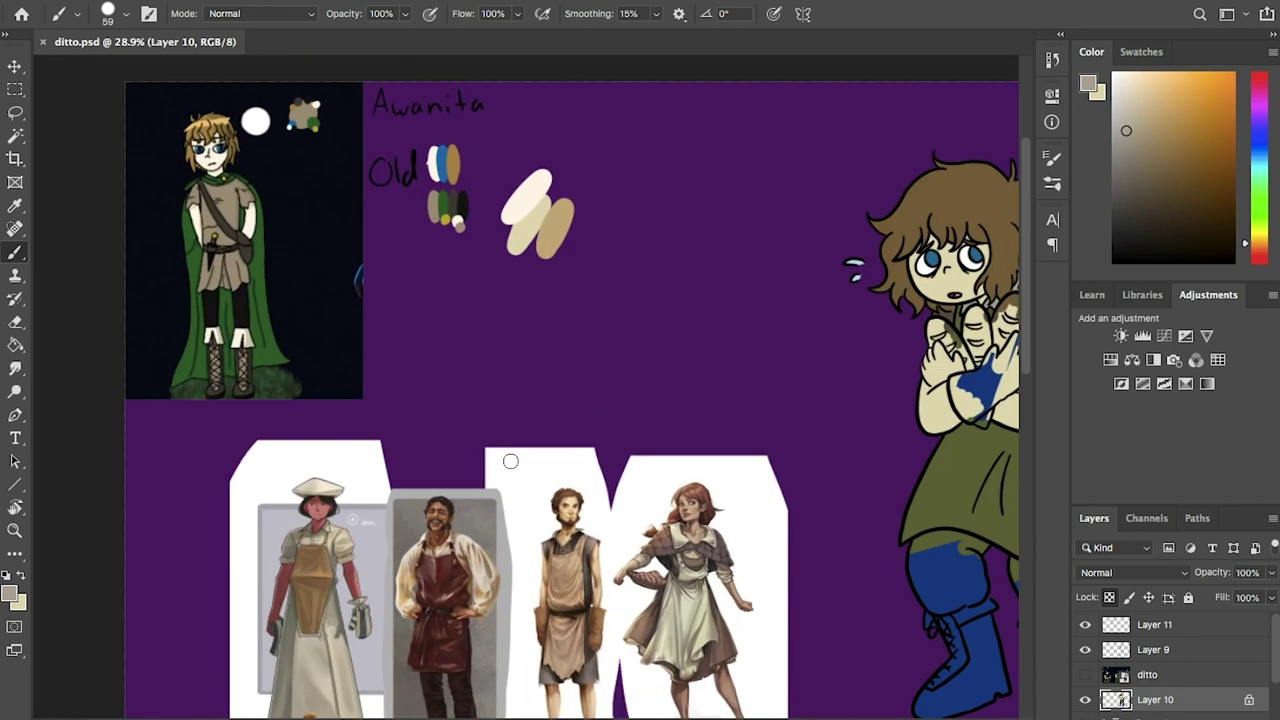
Paint gloves on both hands and recolour the apron tie in the same dark brown, and save the file.
scroll(509, 457, up, 5)
drag(607, 325, 499, 396)
mouse_move(636, 316)
mouse_down()
mouse_move(566, 314)
mouse_move(479, 466)
mouse_move(485, 484)
mouse_move(651, 343)
mouse_up()
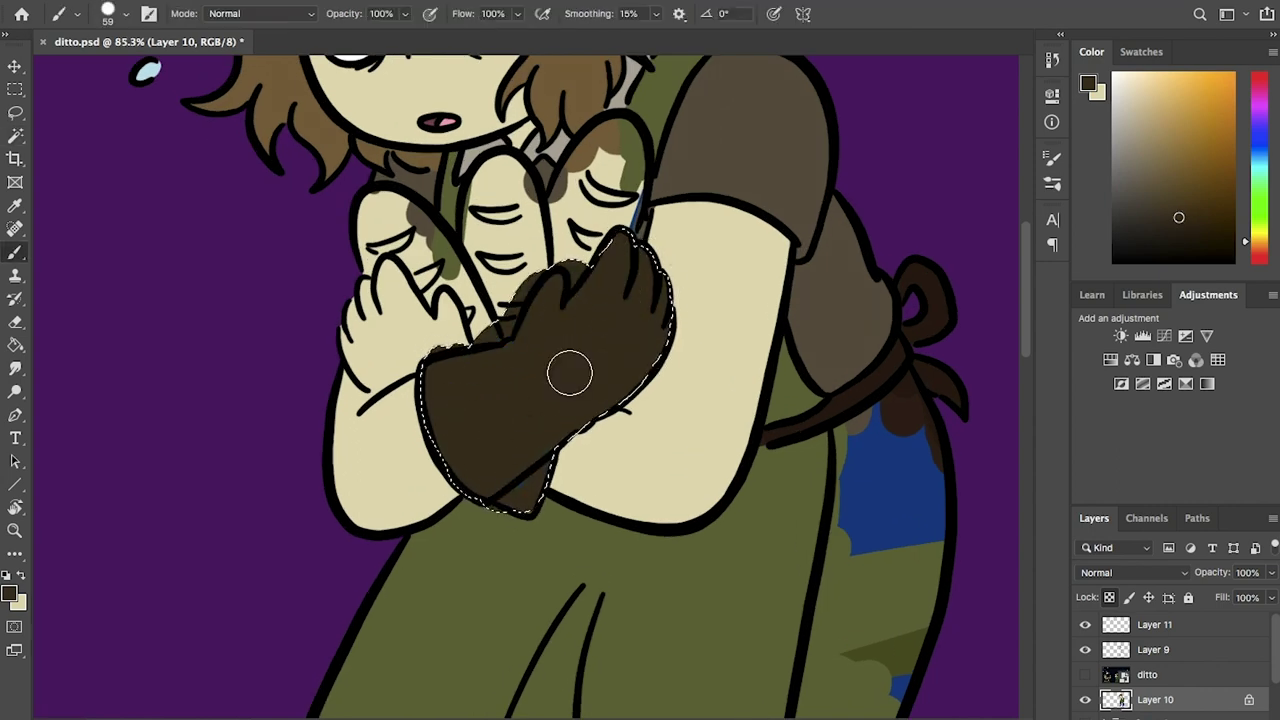
key(ctrl+d)
scroll(886, 372, up, 2)
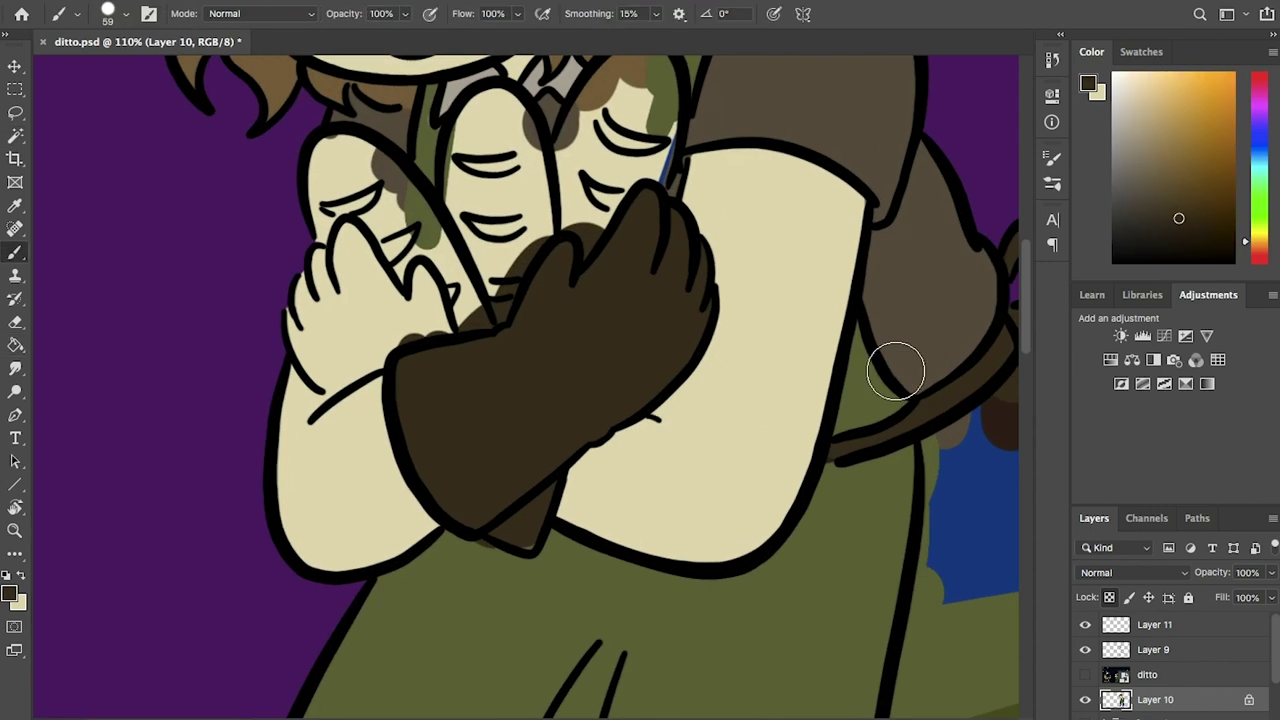
drag(345, 375, 429, 297)
alt+click(503, 560)
scroll(503, 560, down, 6)
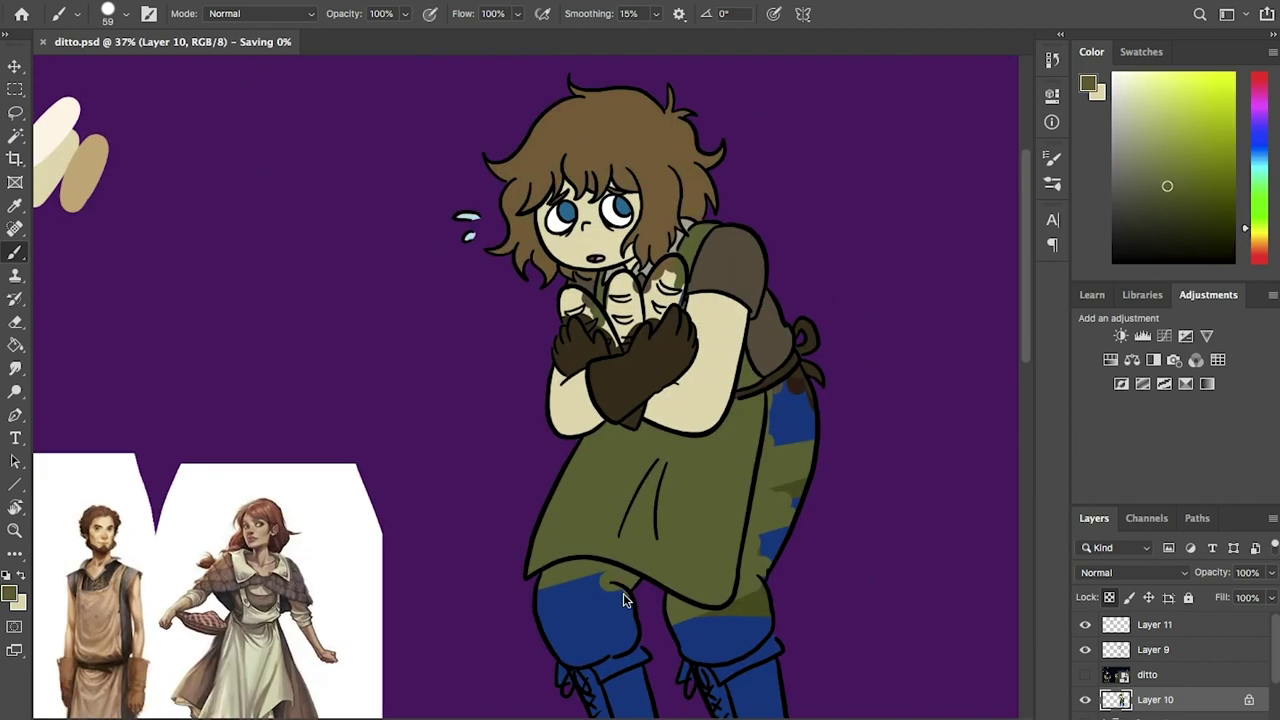
Paint both trouser legs in a very dark brown, covering the remaining blue and olive patches.
scroll(783, 424, up, 2)
alt+click(656, 440)
drag(656, 440, 643, 500)
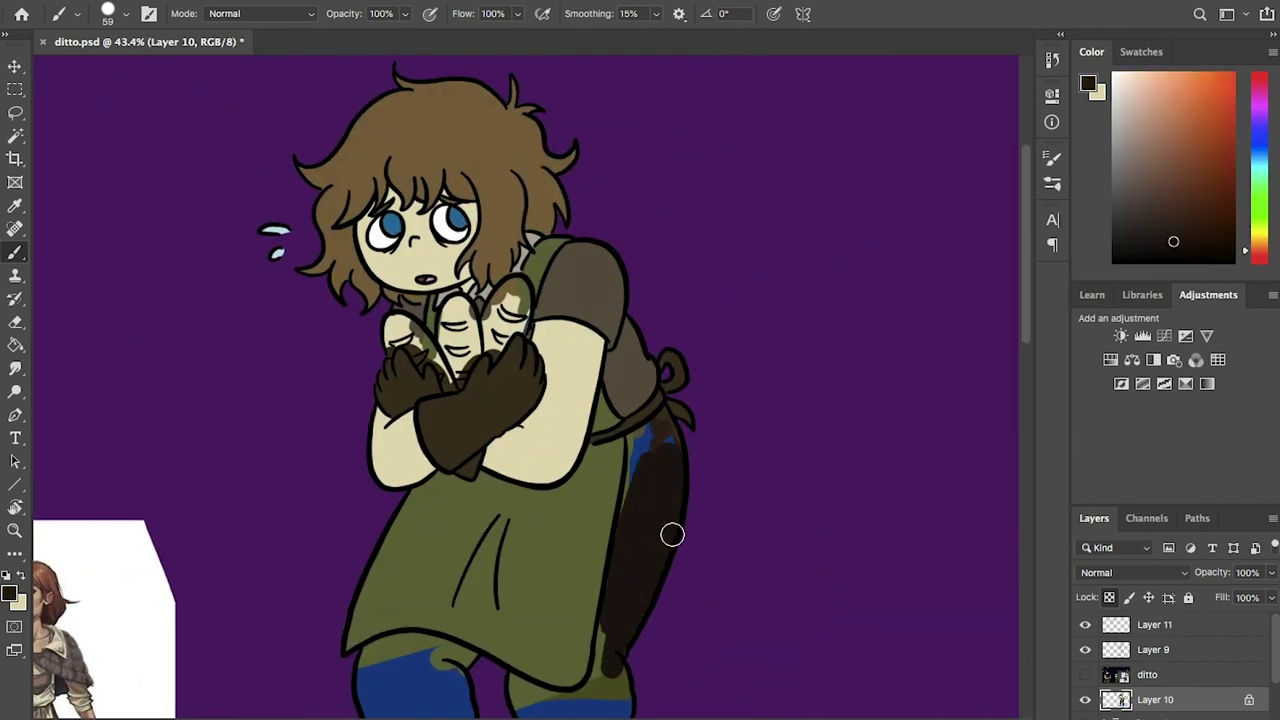
scroll(643, 500, up, 2)
drag(700, 600, 720, 458)
scroll(756, 424, down, 1)
mouse_move(669, 400)
mouse_down()
mouse_move(393, 528)
mouse_move(337, 461)
mouse_move(463, 399)
mouse_up()
drag(662, 400, 600, 485)
scroll(700, 450, left, 2)
scroll(700, 450, down, 1)
scroll(651, 380, up, 4)
Choose a warm tan brown and paint all three baguettes with it, undoing the misplaced strokes.
drag(1190, 120, 1157, 86)
scroll(592, 478, up, 2)
alt+click(585, 480)
drag(585, 480, 590, 425)
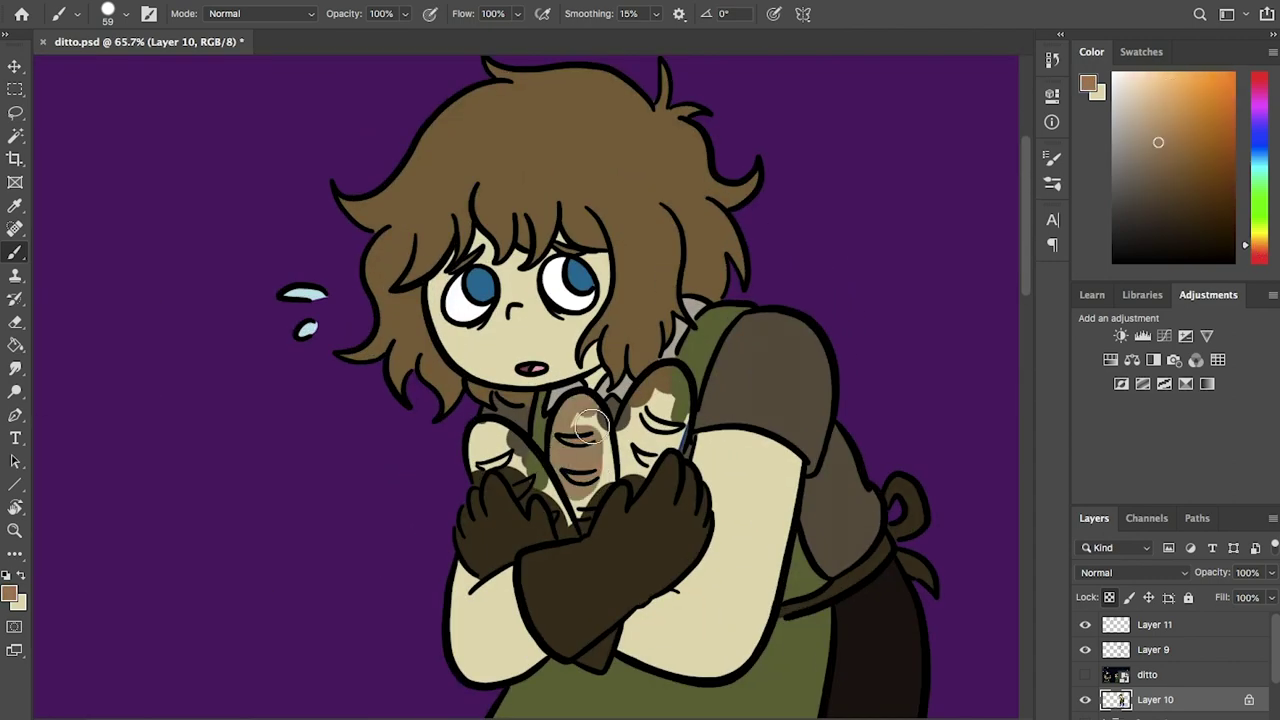
key(ctrl+z)
key(ctrl+z)
scroll(634, 455, up, 2)
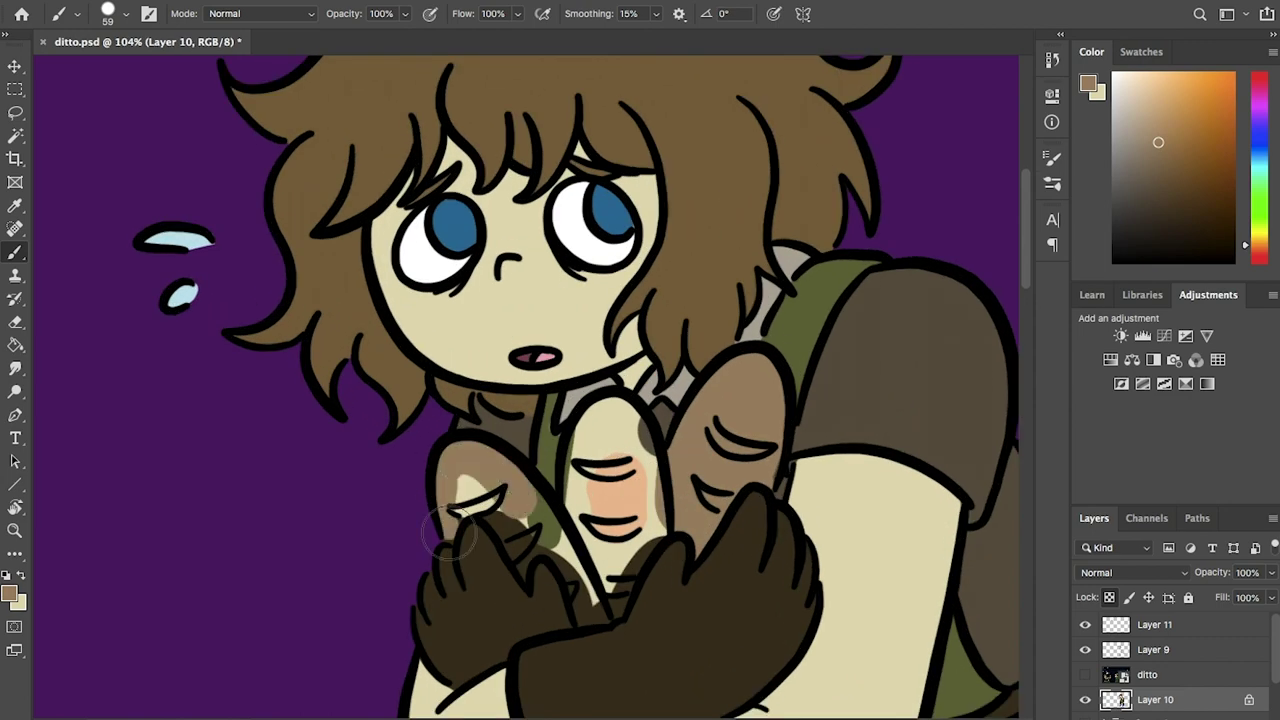
mouse_move(580, 595)
mouse_down()
mouse_move(615, 480)
mouse_move(600, 410)
mouse_up()
Touch up the olive apron strap and paint the score marks on the baguettes darker brown with a 25 px brush.
alt+click(543, 428)
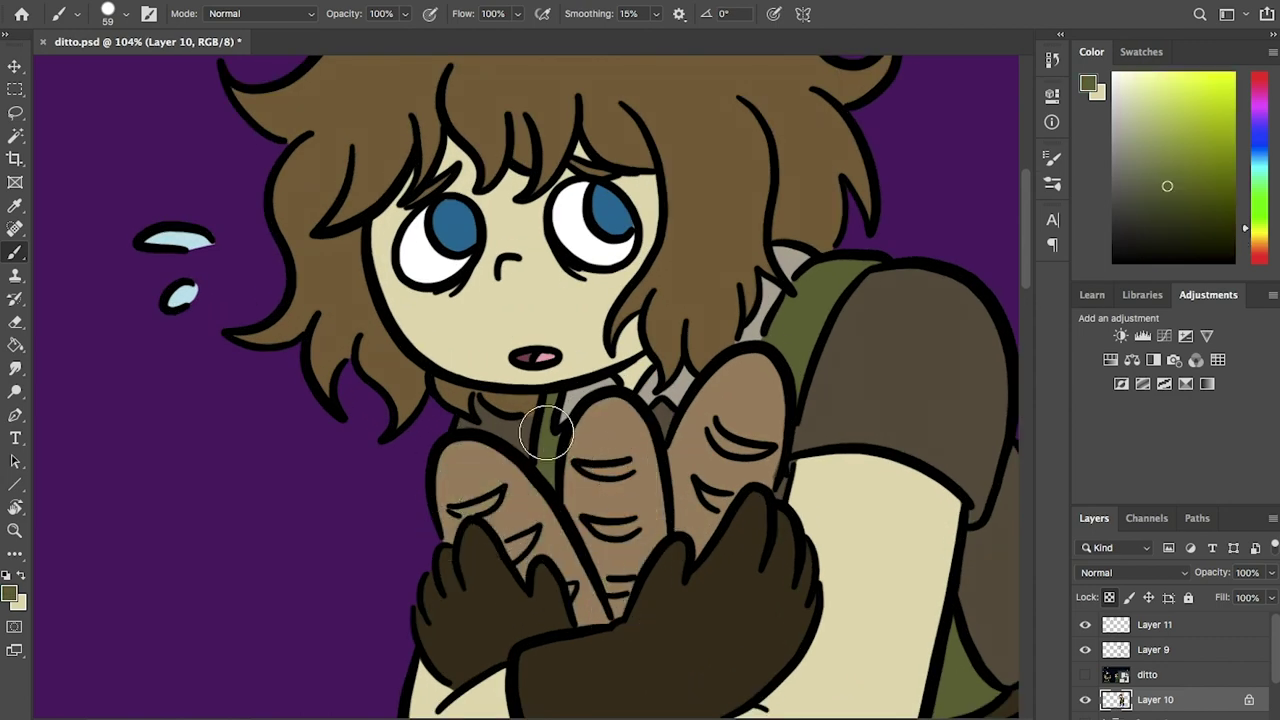
click(125, 14)
drag(130, 67, 111, 74)
click(718, 434)
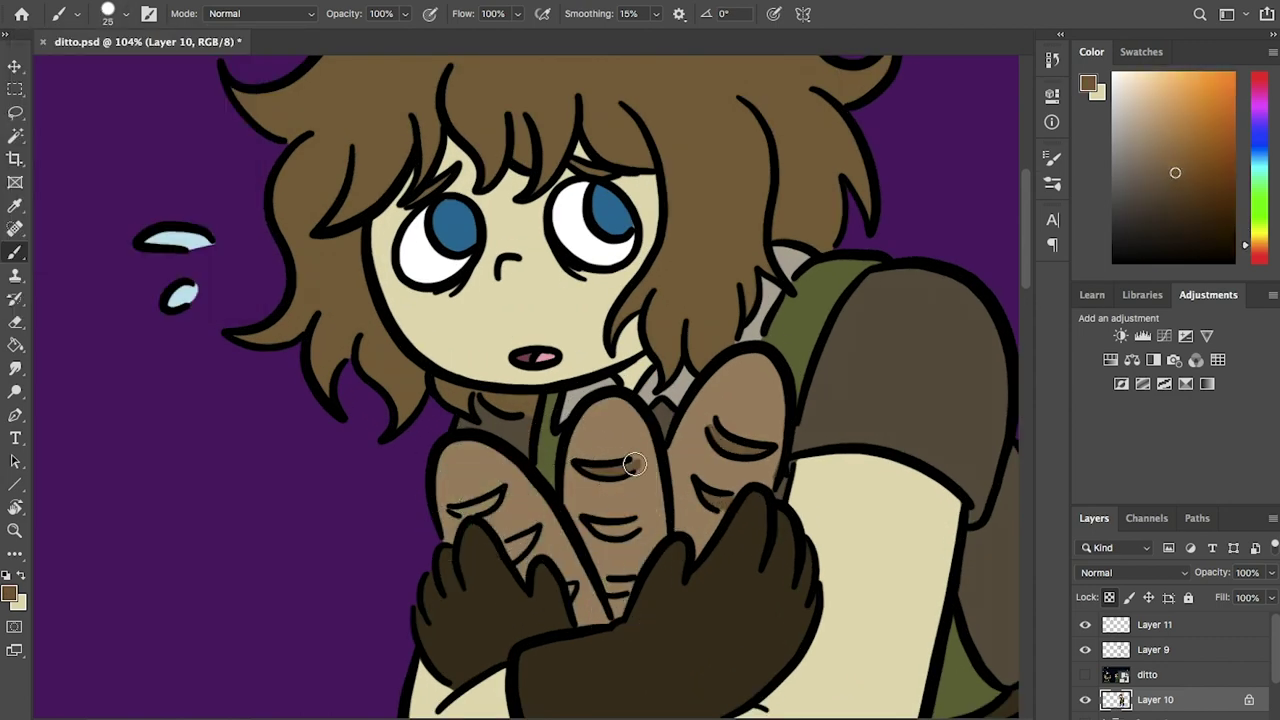
scroll(709, 380, down, 5)
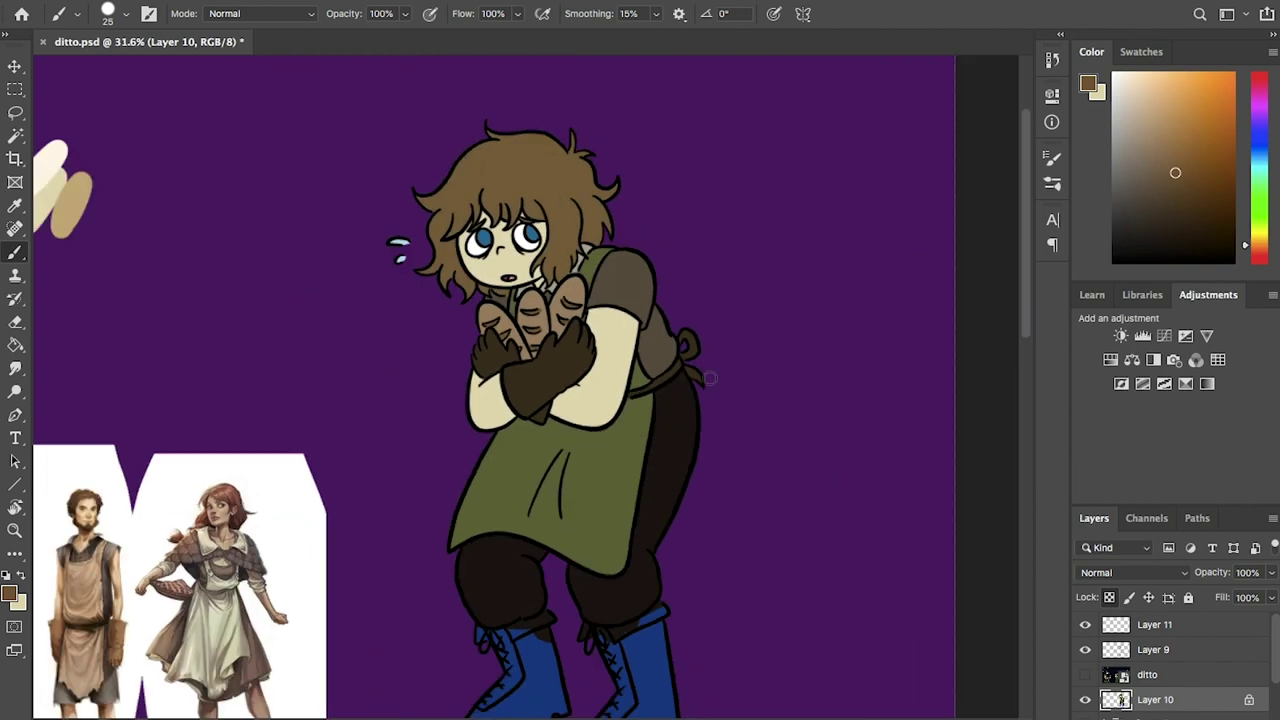
Paint both boots dark brown with a 62 px brush, keeping the laced tongues in the lighter taupe.
mouse_move(709, 473)
mouse_down()
mouse_move(806, 595)
mouse_move(758, 649)
mouse_up()
scroll(766, 573, up, 3)
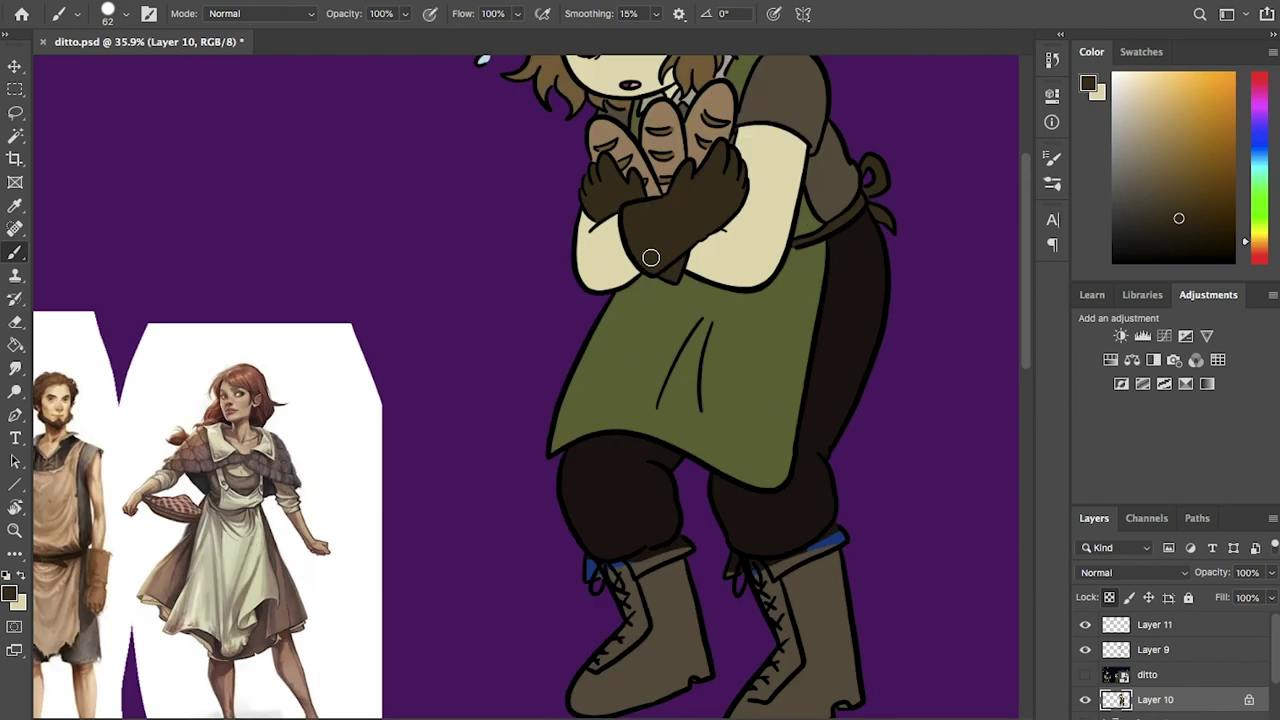
drag(765, 325, 674, 497)
drag(615, 345, 560, 480)
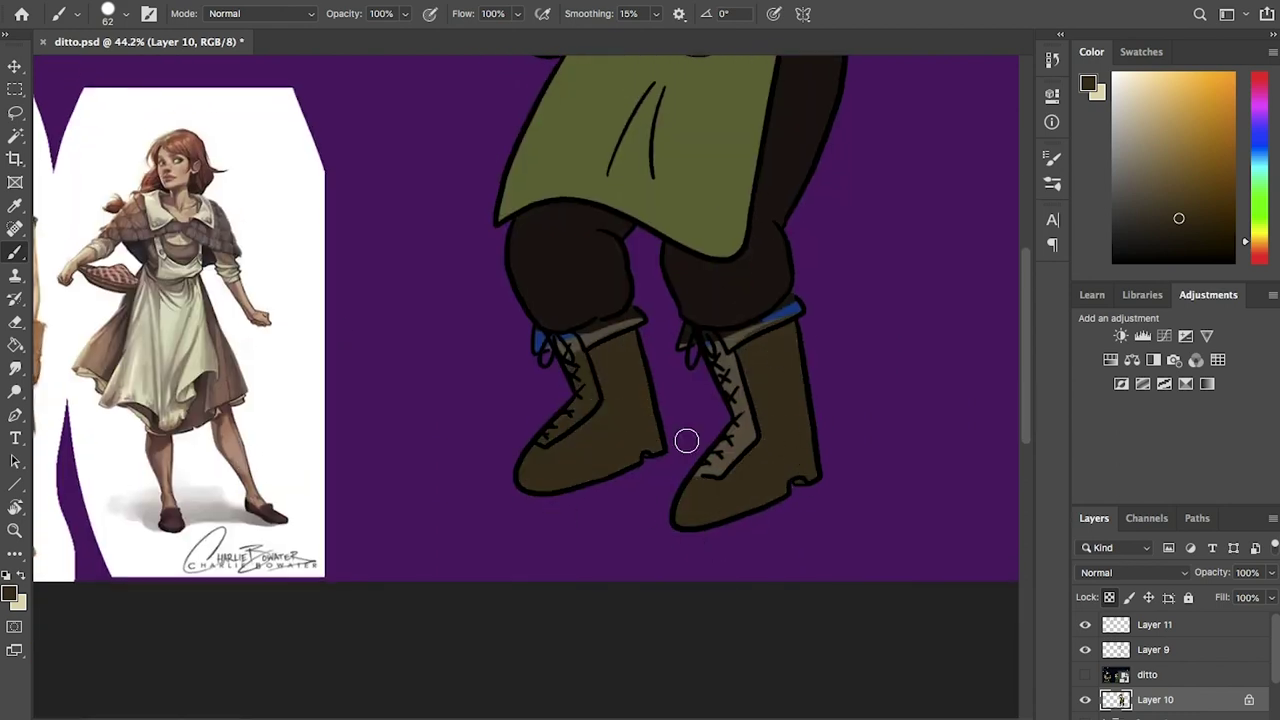
Paint the turned-down cuffs of both boots in a pale warm grey over the blue patches.
alt+click(609, 137)
scroll(450, 413, up, 2)
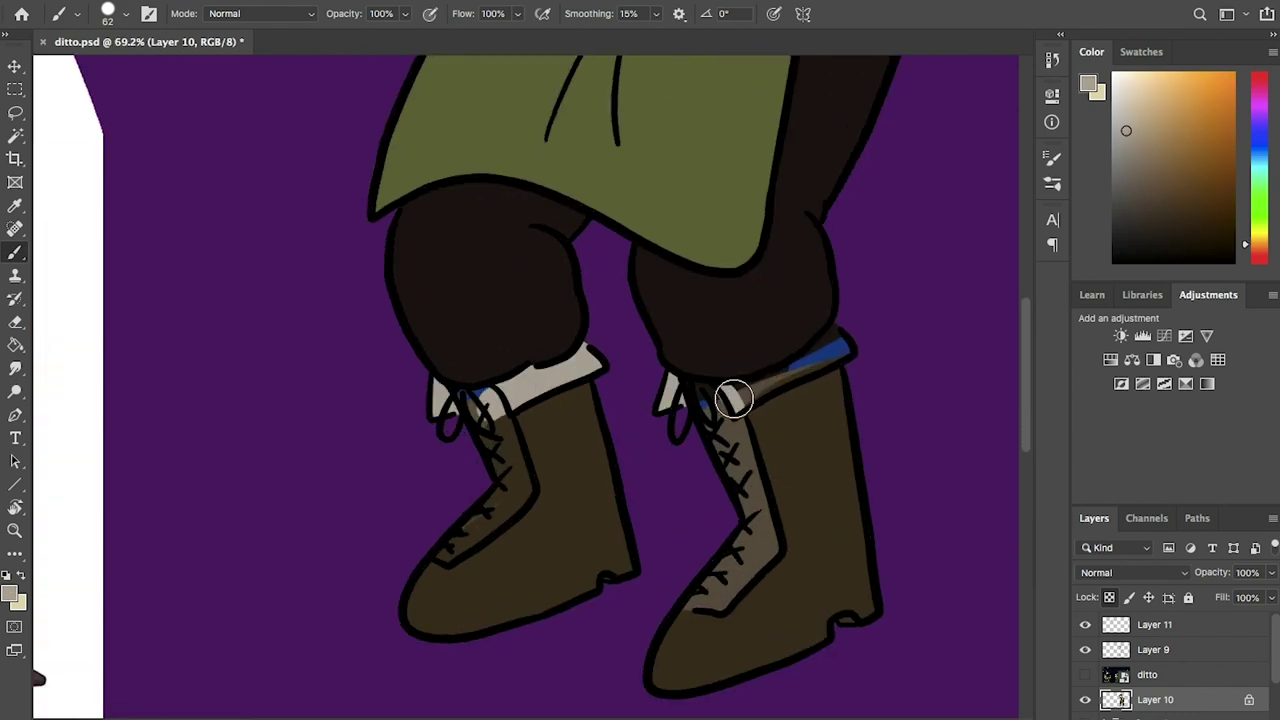
drag(735, 408, 845, 350)
Paint the soles of both boots in a lighter taupe and even out the laced tongues in the same colour.
alt+click(757, 340)
drag(620, 580, 410, 612)
scroll(331, 603, down, 3)
drag(575, 500, 785, 445)
alt+click(740, 416)
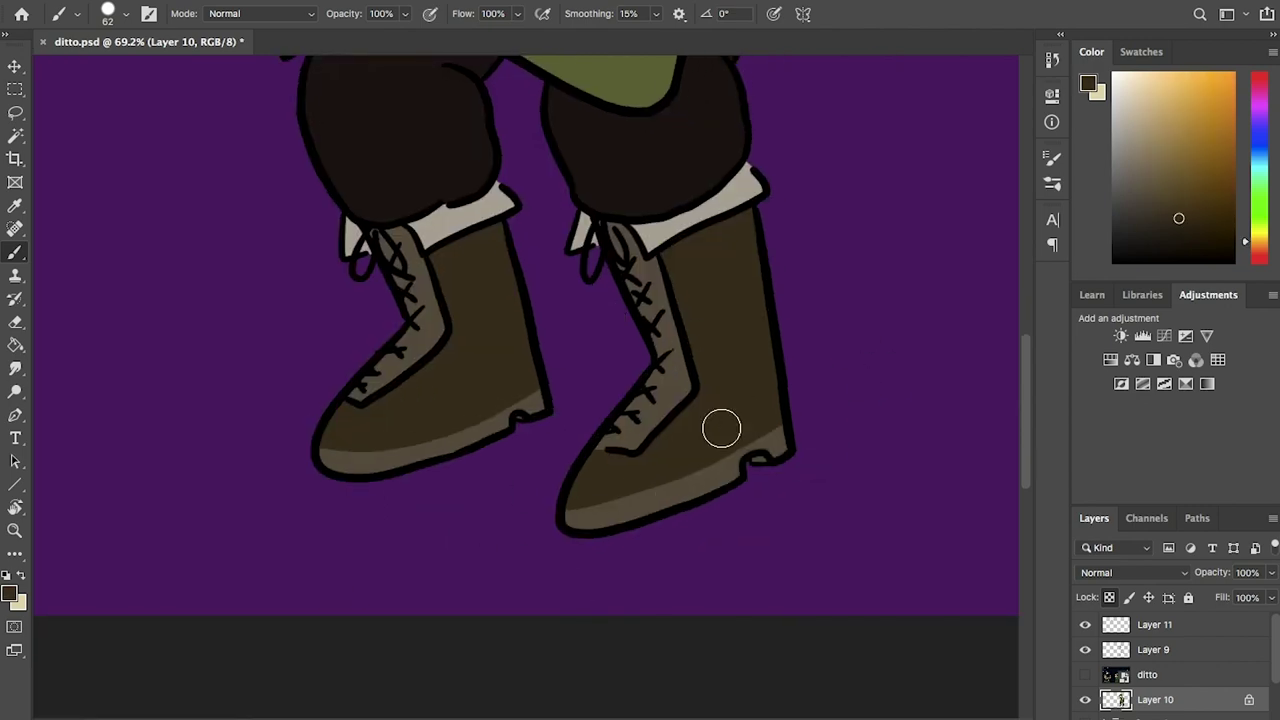
Repaint both boot cuffs with the taupe of the tongues and save the drawing.
scroll(831, 477, down, 4)
alt+click(663, 486)
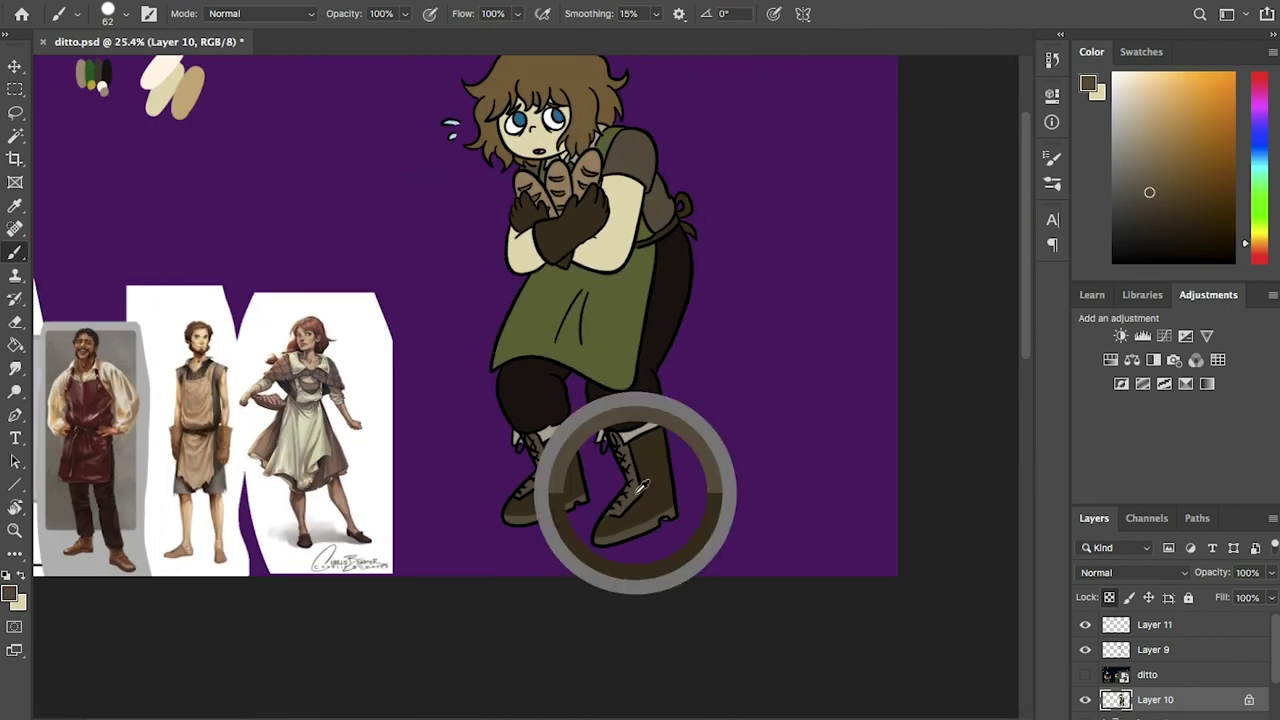
scroll(624, 562, up, 5)
click(624, 562)
scroll(480, 600, down, 3)
drag(470, 420, 690, 360)
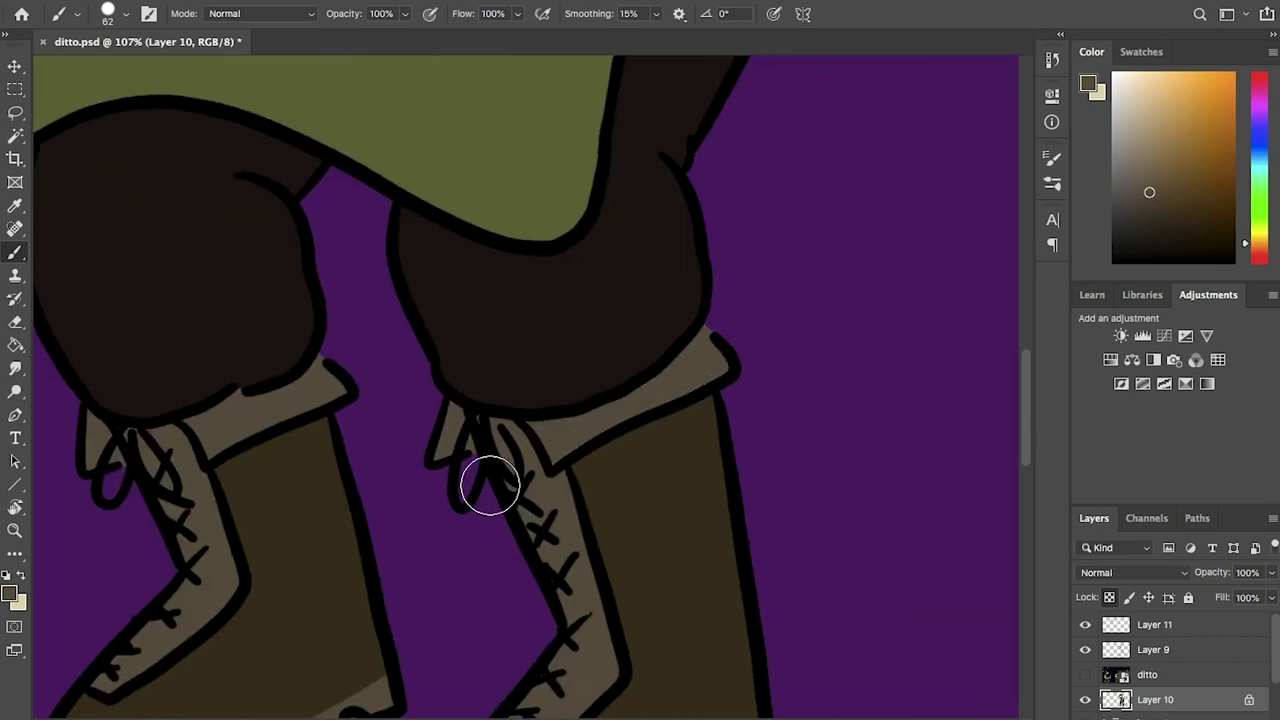
alt+click(511, 395)
scroll(511, 395, down, 4)
key(ctrl+s)
scroll(511, 395, down, 1)
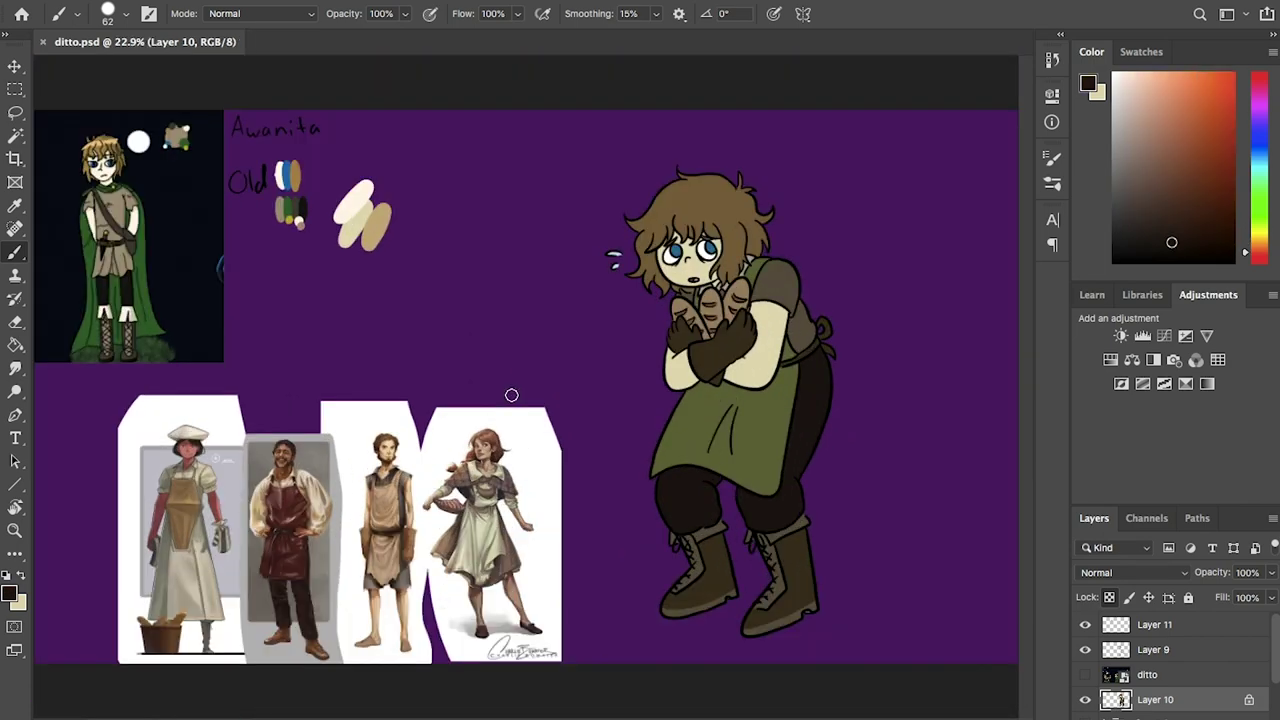
On Layer 1, write "New" in black below the old palette and paint cream, blue and brown swatches sampled from the character beside it.
scroll(1180, 660, down, 3)
key(g)
key(x)
key(b)
click(1195, 703)
scroll(800, 623, up, 3)
drag(573, 445, 605, 400)
mouse_move(615, 425)
mouse_down()
mouse_move(640, 437)
mouse_move(700, 415)
mouse_up()
scroll(690, 420, down, 3)
alt+click(480, 355)
mouse_move(386, 418)
mouse_down()
mouse_move(390, 440)
mouse_move(430, 445)
mouse_up()
alt+click(381, 297)
alt+click(392, 298)
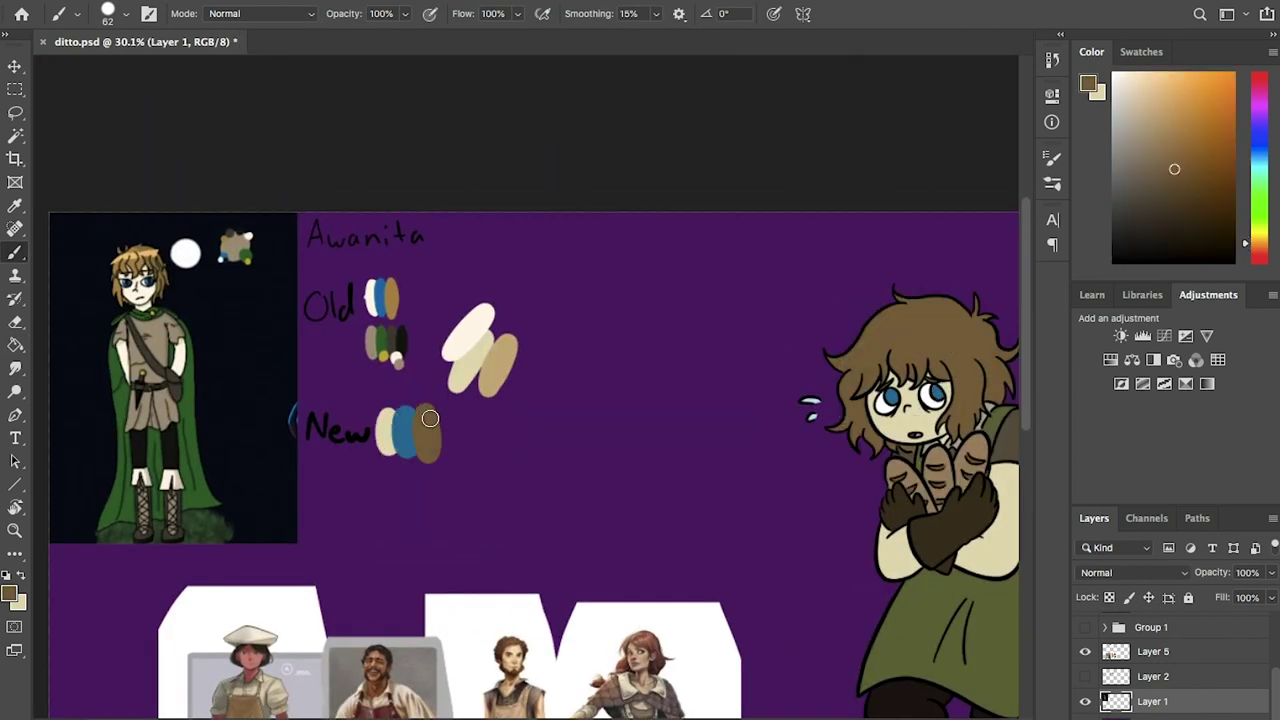
Delete the three loose cream and tan test swatches beside the palettes.
ctrl+click(480, 350)
key(Delete)
click(771, 249)
Add swatches of the clothing colours under the new palette: taupe, olive green, pale grey, dark brown and near-black.
scroll(910, 540, down, 1)
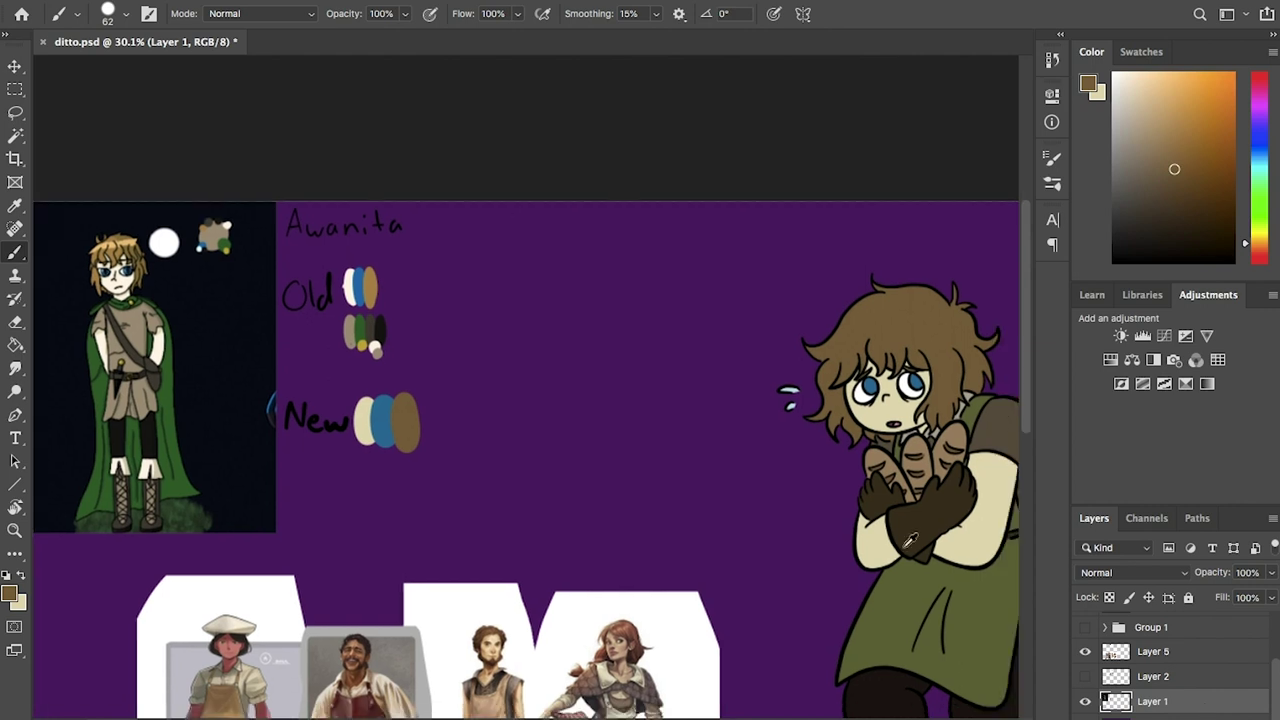
scroll(369, 466, down, 2)
alt+click(885, 421)
drag(334, 488, 338, 495)
scroll(886, 607, right, 3)
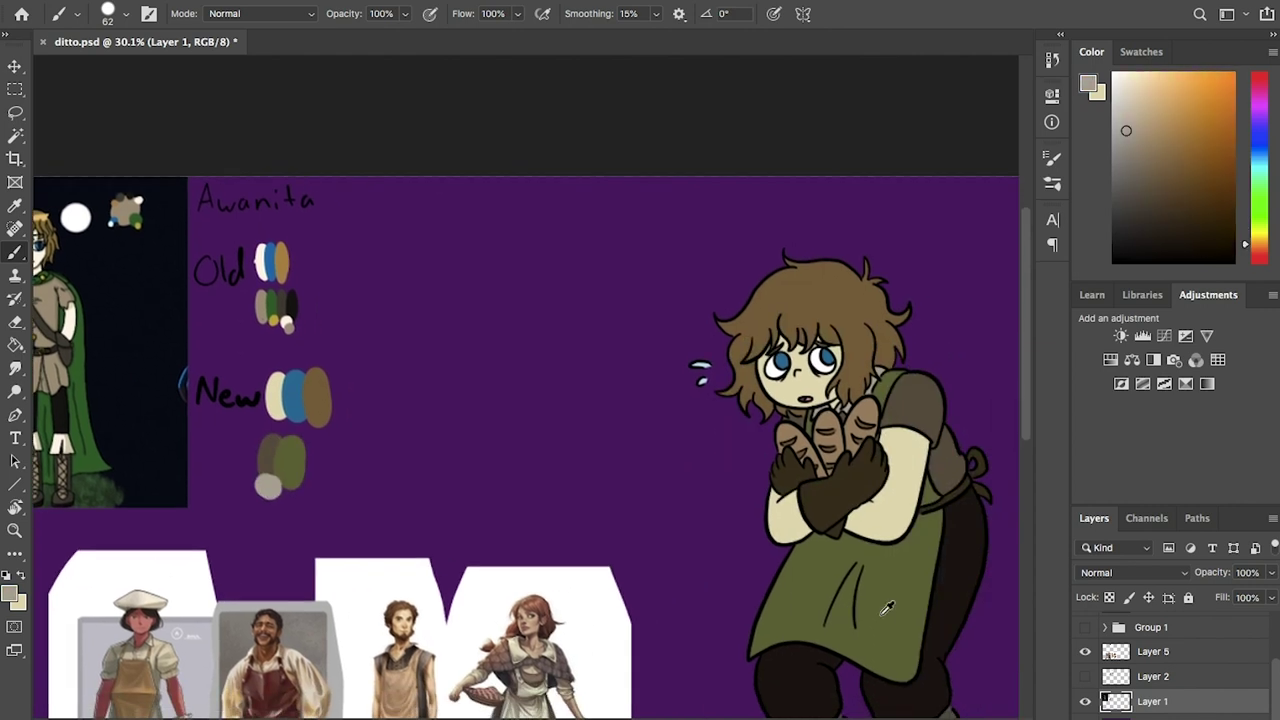
alt+click(857, 483)
scroll(549, 514, down, 3)
drag(330, 362, 333, 378)
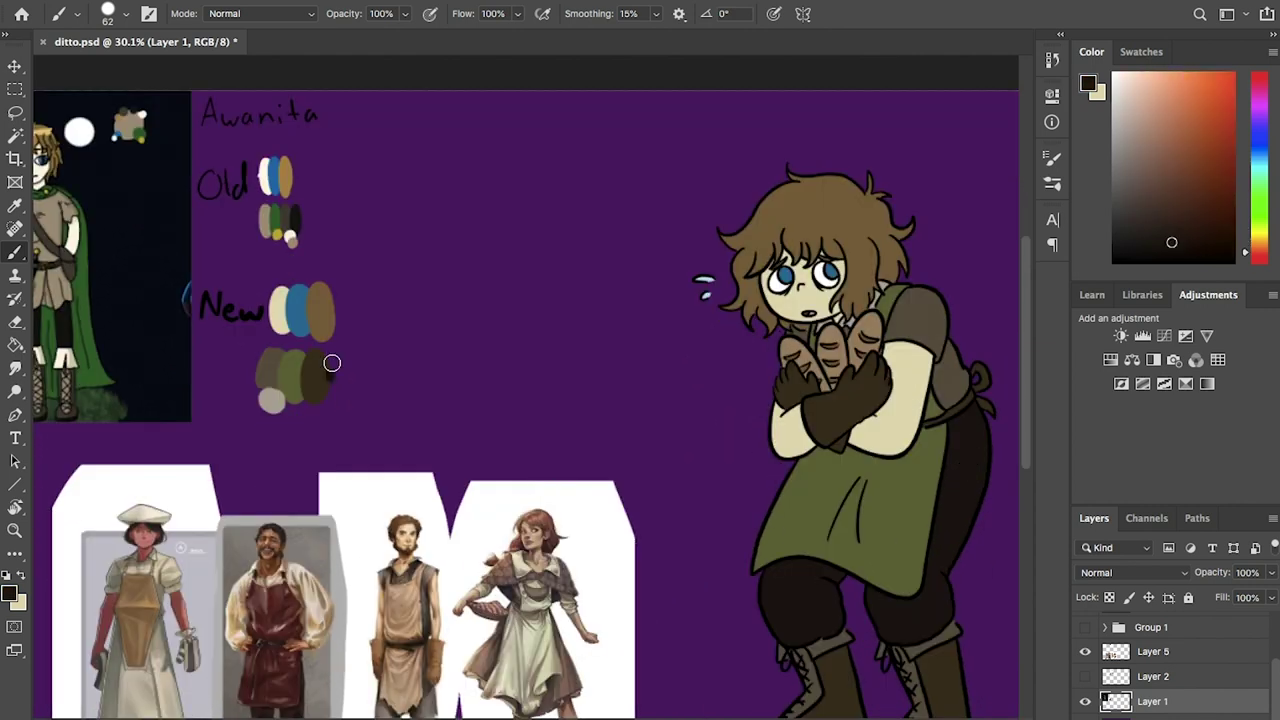
scroll(600, 500, down, 2)
scroll(600, 500, left, 1)
alt+click(829, 614)
Fill the purple background with white, hide the baker references on Layer 5 and save the drawing.
key(ctrl+0)
key(g)
key(x)
click(1085, 651)
click(1150, 701)
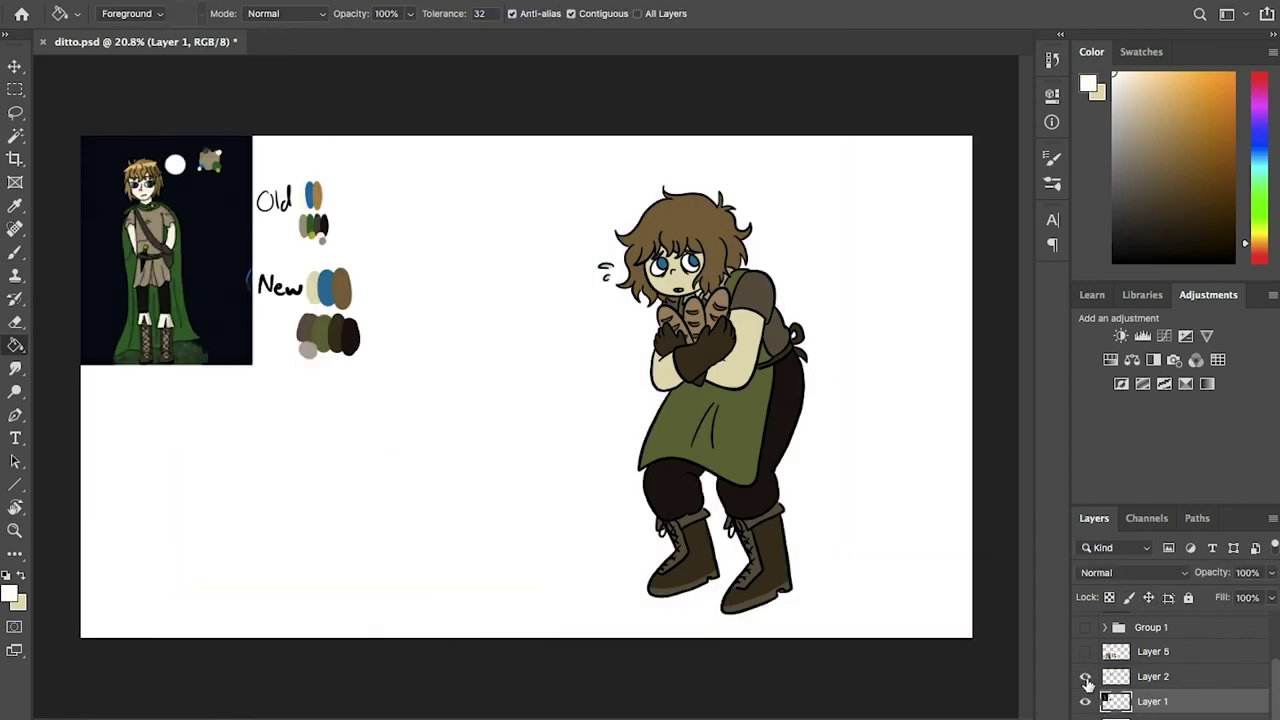
key(b)
key(ctrl+s)
Check Layer 9 by toggling its visibility, make it the active layer and choose black for the brush.
scroll(1180, 670, up, 3)
click(1085, 650)
click(1085, 650)
scroll(1242, 634, down, 3)
key(x)
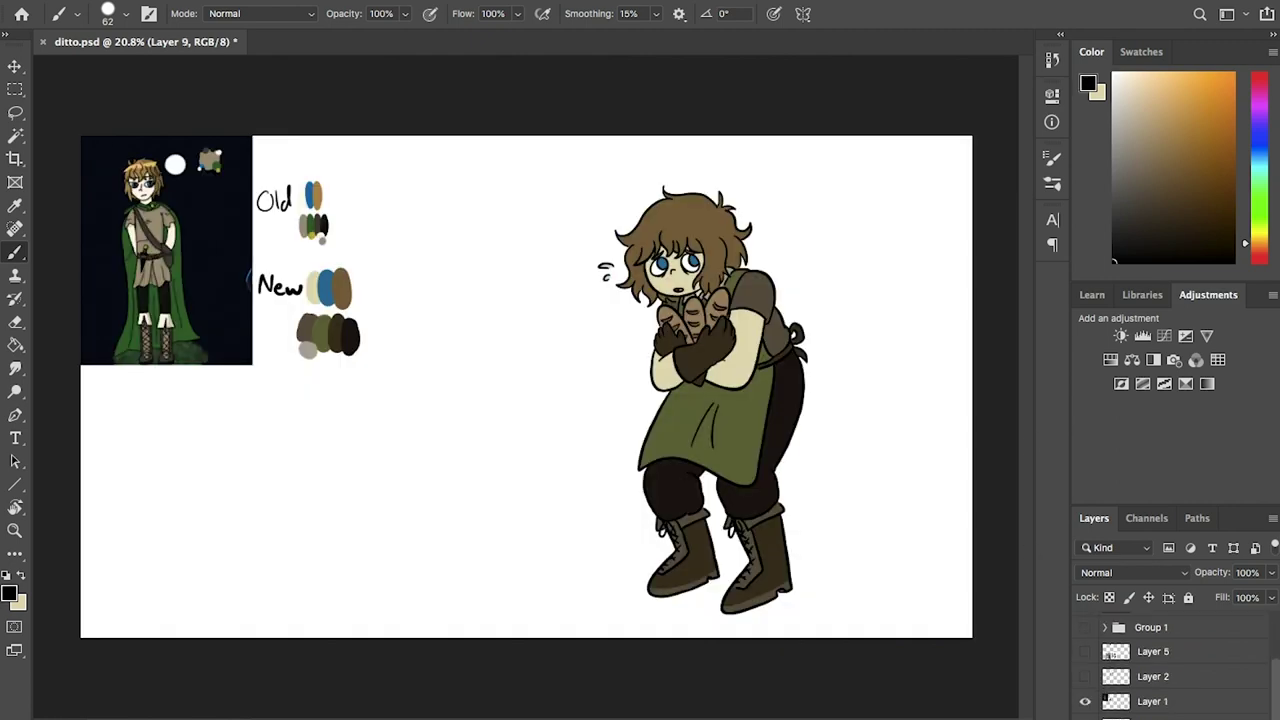